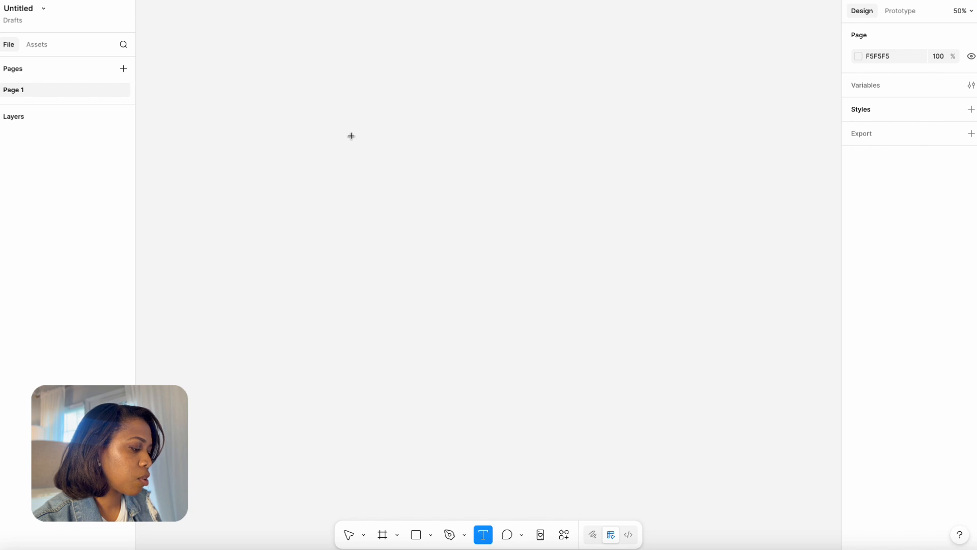
Add a text box about 750 × 284 reading "Button" and reposition it slightly lower on the canvas.
{"action": "left_click_drag", "start_coordinate": [360, 92], "coordinate": [583, 176]}
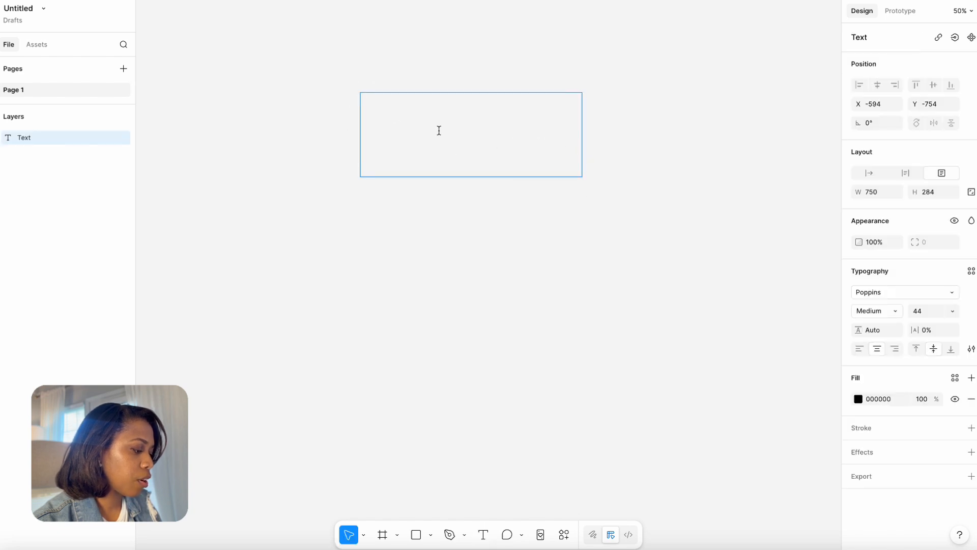
{"action": "type", "text": "Button"}
{"action": "left_click", "coordinate": [517, 230]}
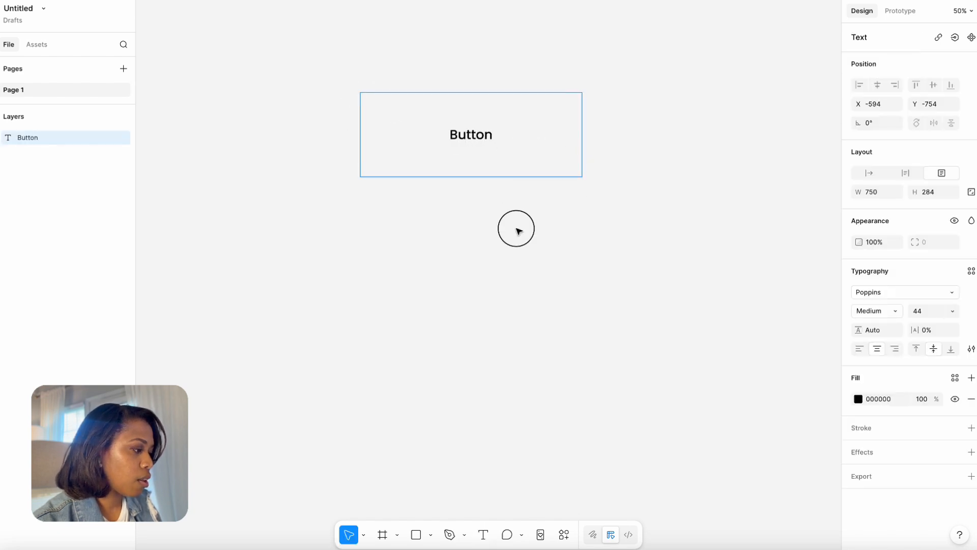
{"action": "left_click", "coordinate": [490, 136]}
{"action": "left_click_drag", "start_coordinate": [490, 137], "coordinate": [496, 171]}
Set the Button text's font size to 79 with the Medium weight.
{"action": "left_click", "coordinate": [911, 311]}
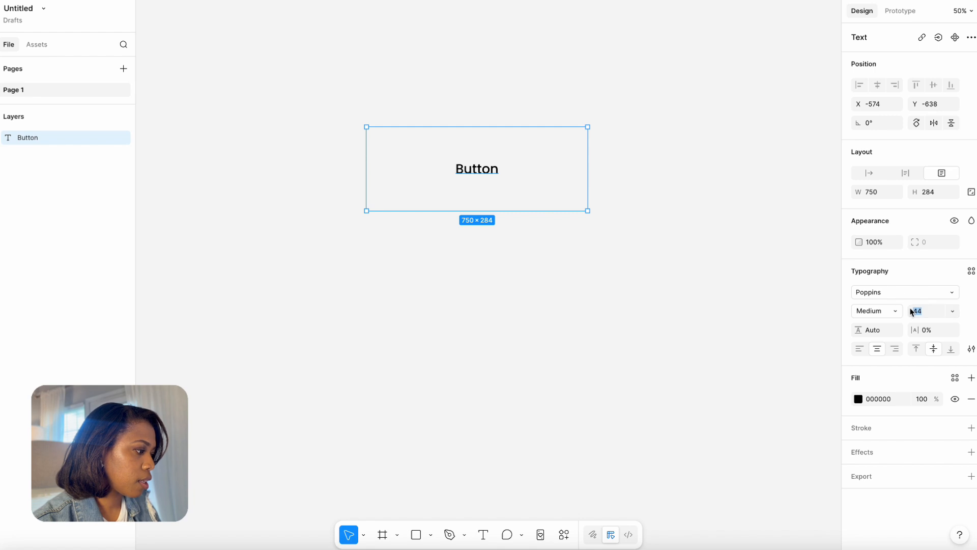
{"action": "type", "text": "79"}
{"action": "key", "text": "Return"}
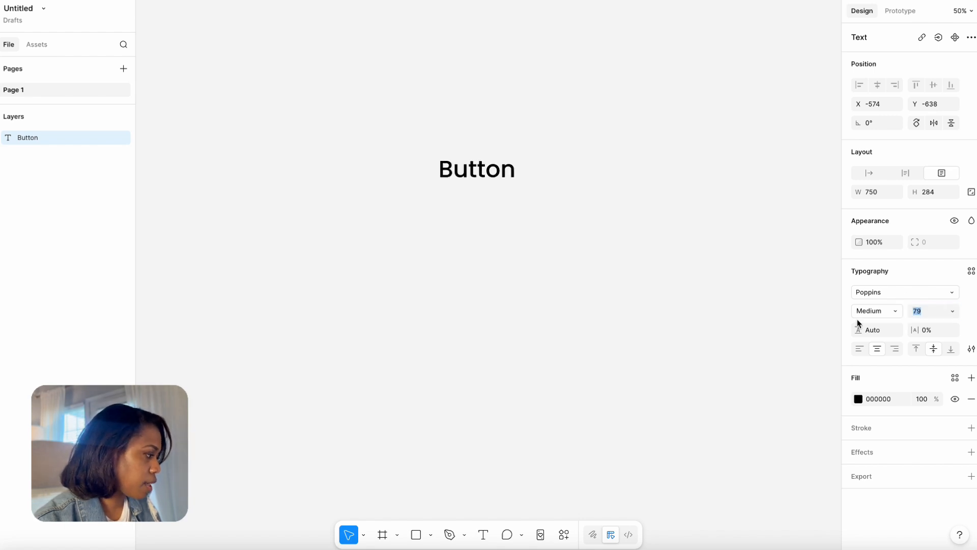
{"action": "left_click", "coordinate": [893, 311]}
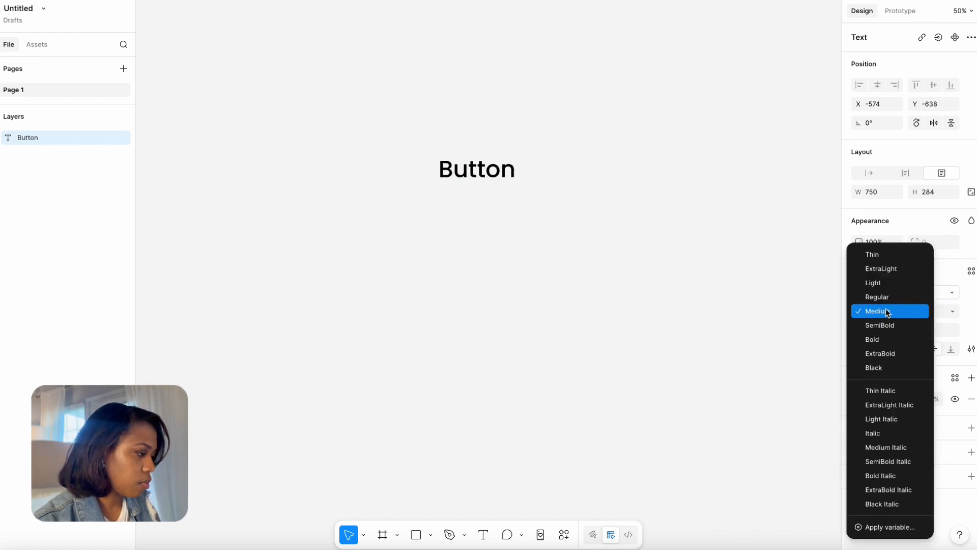
{"action": "left_click", "coordinate": [887, 311]}
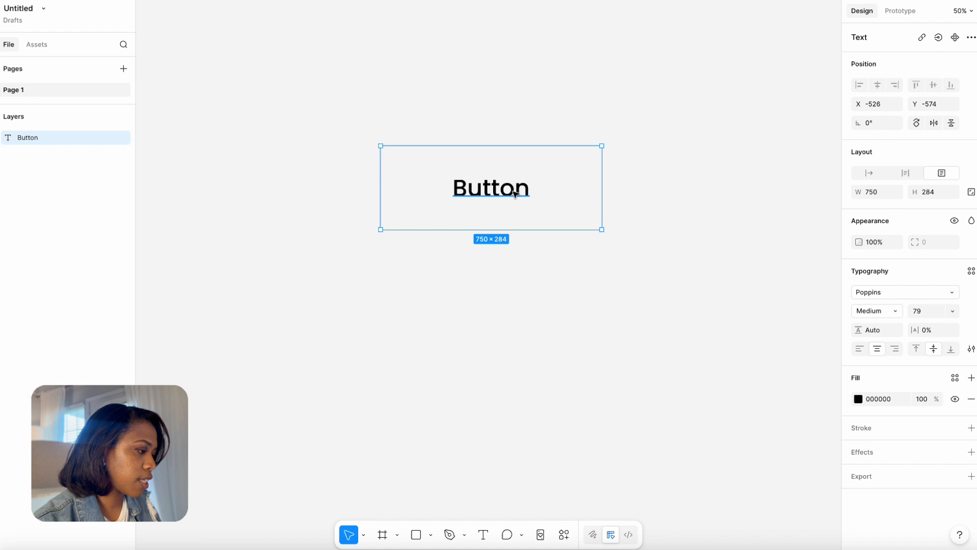
Wrap the Button text in an auto layout frame with 174 horizontal and 62 vertical padding.
{"action": "key", "text": "shift+a"}
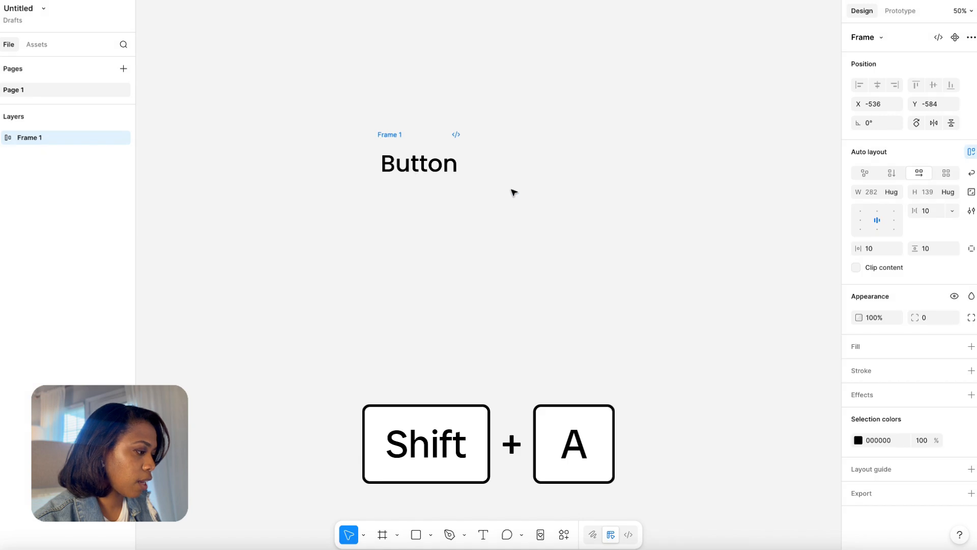
{"action": "left_click", "coordinate": [398, 135]}
{"action": "left_click_drag", "start_coordinate": [399, 137], "coordinate": [479, 146]}
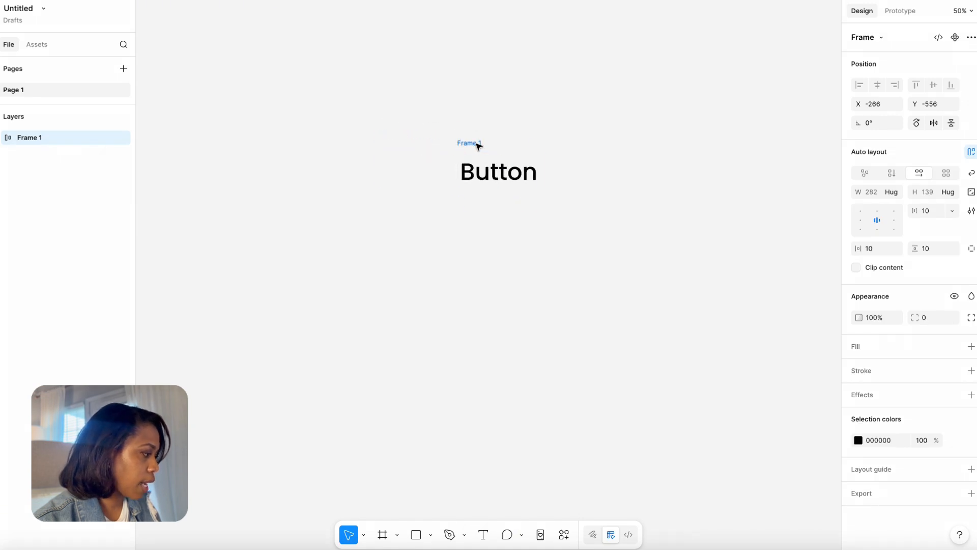
{"action": "left_click_drag", "start_coordinate": [859, 248], "coordinate": [940, 247]}
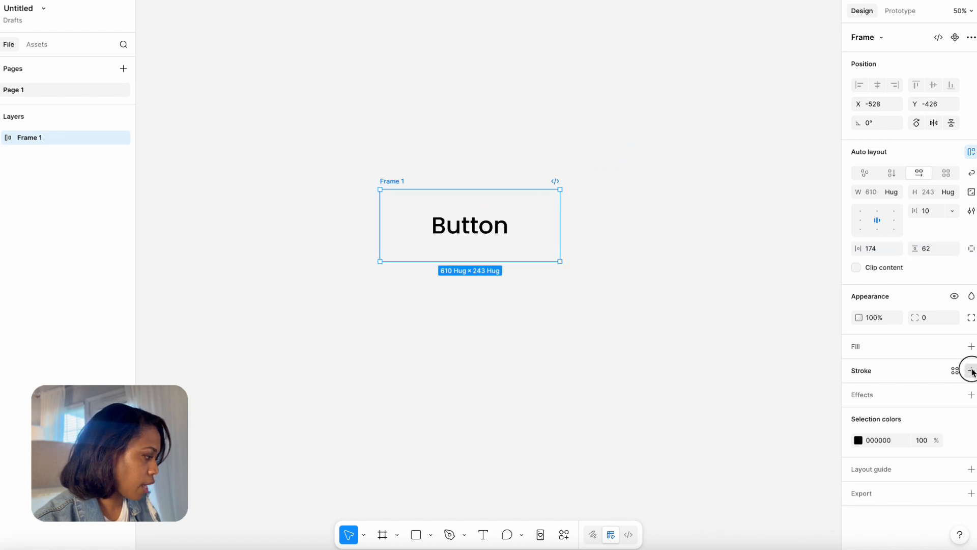
Add an inside stroke to the button frame in blue 1626DA with a weight of 6.
{"action": "left_click", "coordinate": [971, 370]}
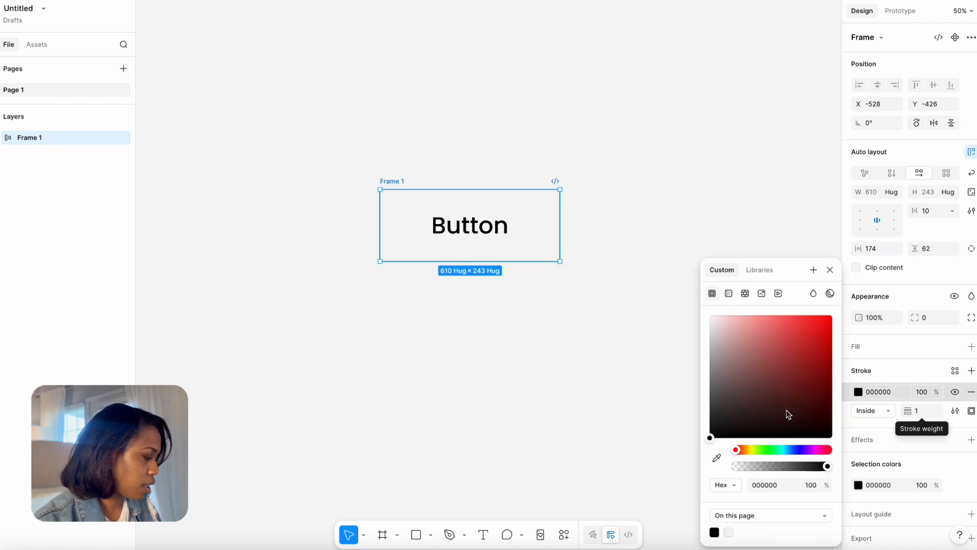
{"action": "left_click", "coordinate": [796, 449]}
{"action": "left_click", "coordinate": [817, 342]}
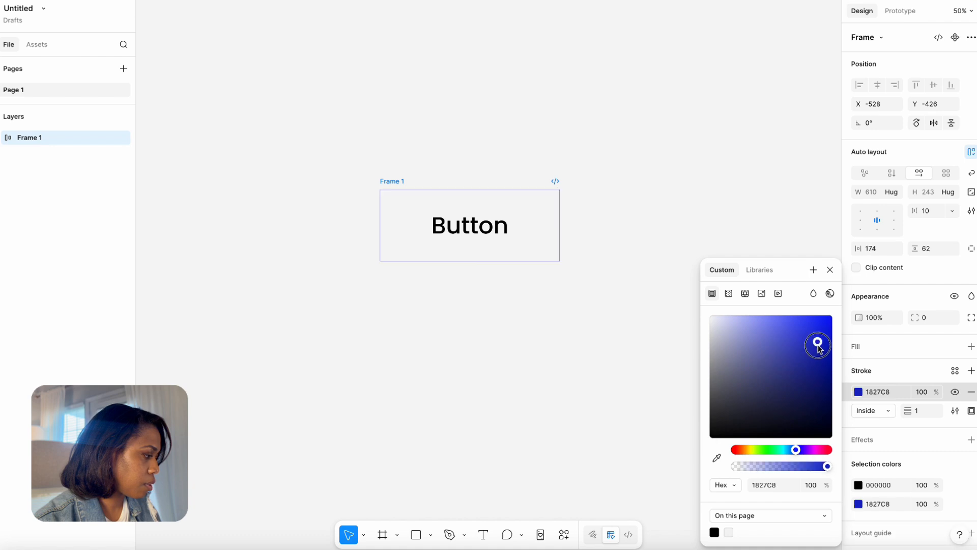
{"action": "mouse_move", "coordinate": [817, 342]}
{"action": "left_mouse_down"}
{"action": "mouse_move", "coordinate": [817, 322]}
{"action": "mouse_move", "coordinate": [820, 332]}
{"action": "left_mouse_up"}
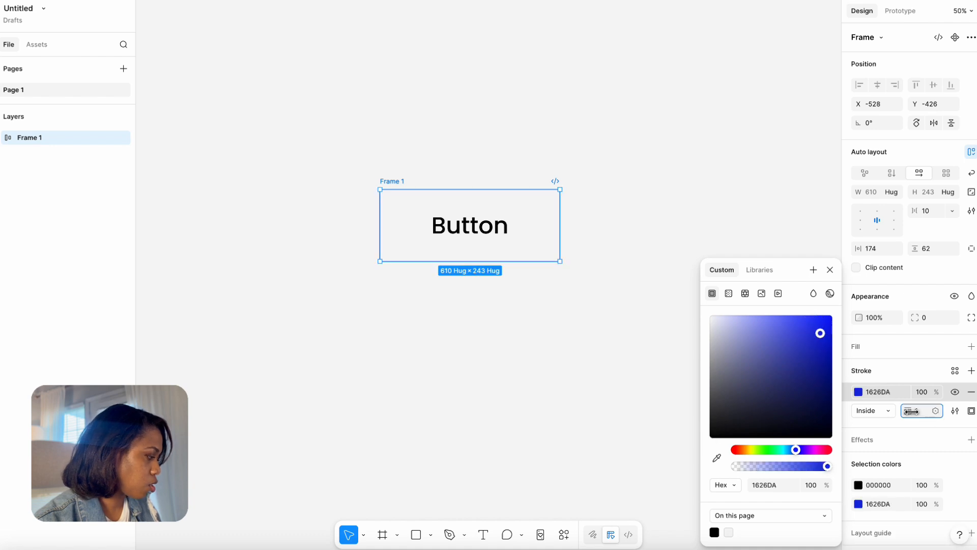
{"action": "left_click", "coordinate": [912, 411]}
{"action": "left_click_drag", "start_coordinate": [911, 412], "coordinate": [913, 410]}
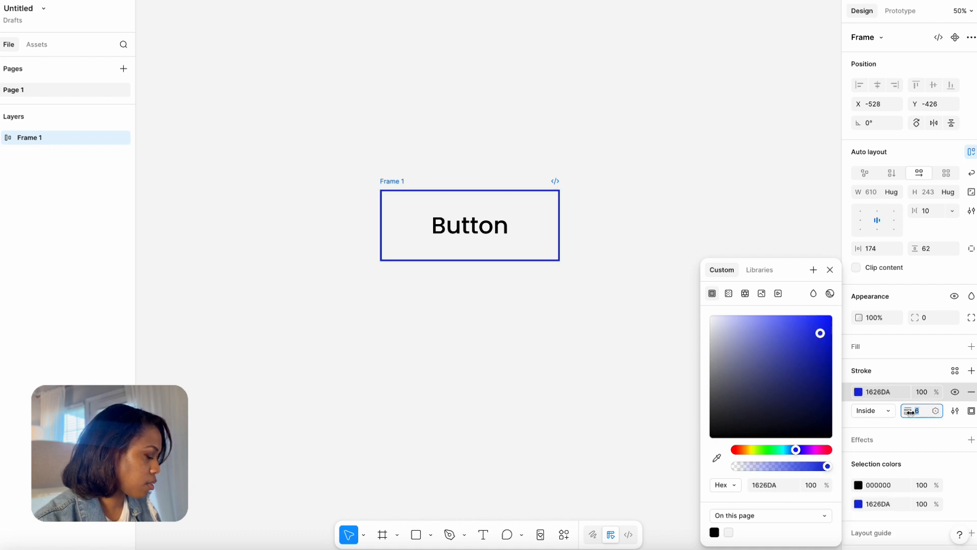
{"action": "left_click", "coordinate": [653, 197]}
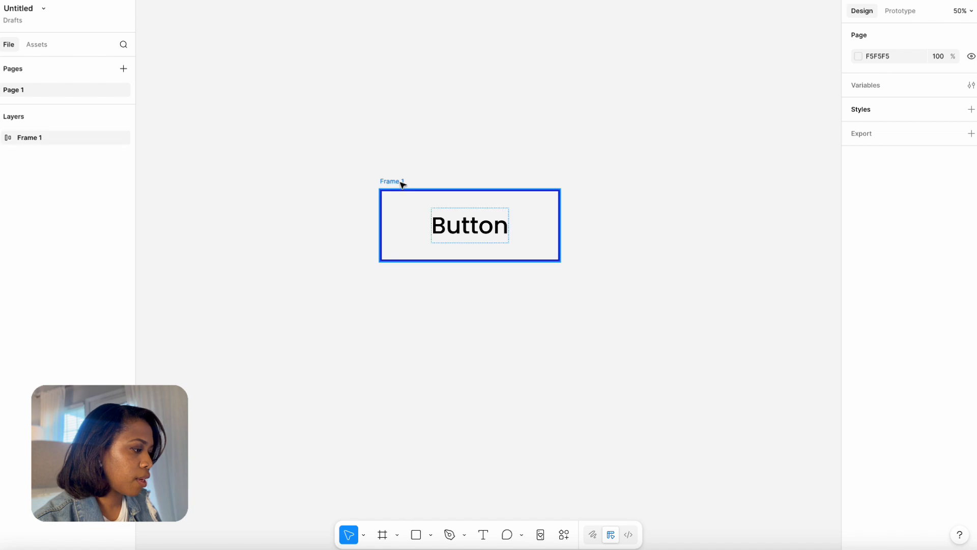
Rename the button frame as "Button State" and move it higher on the canvas.
{"action": "left_click_drag", "start_coordinate": [400, 183], "coordinate": [418, 124]}
{"action": "double_click", "coordinate": [418, 124]}
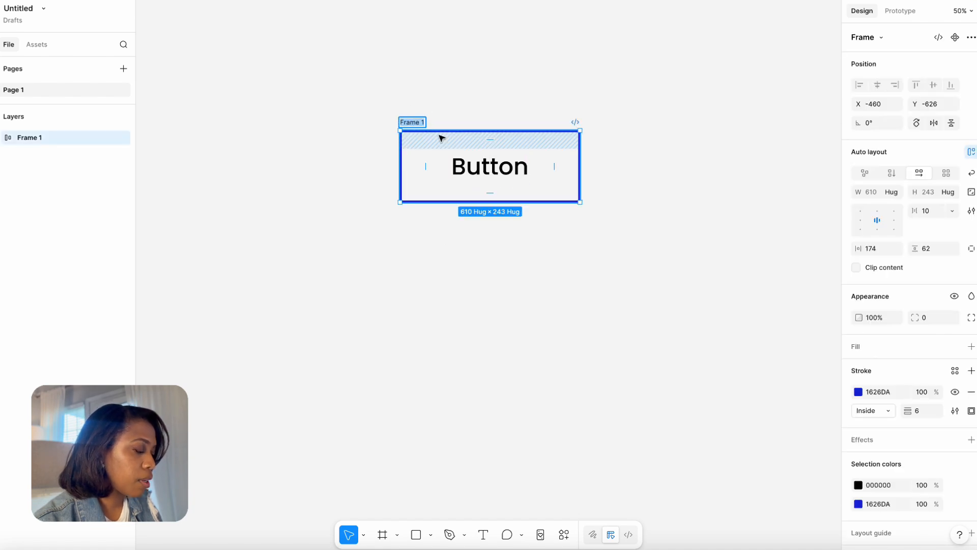
{"action": "type", "text": "Butto"}
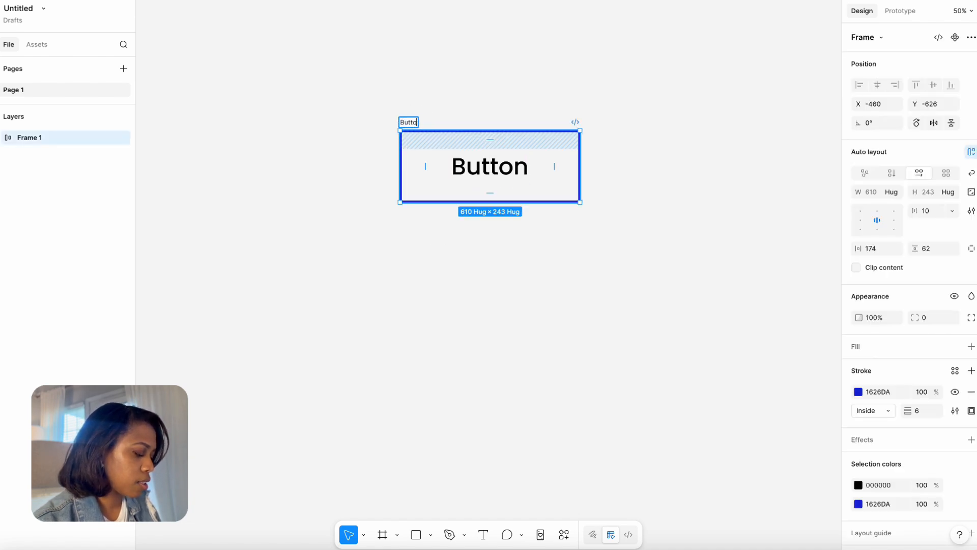
{"action": "key", "text": "Return"}
{"action": "left_click_drag", "start_coordinate": [425, 121], "coordinate": [429, 103]}
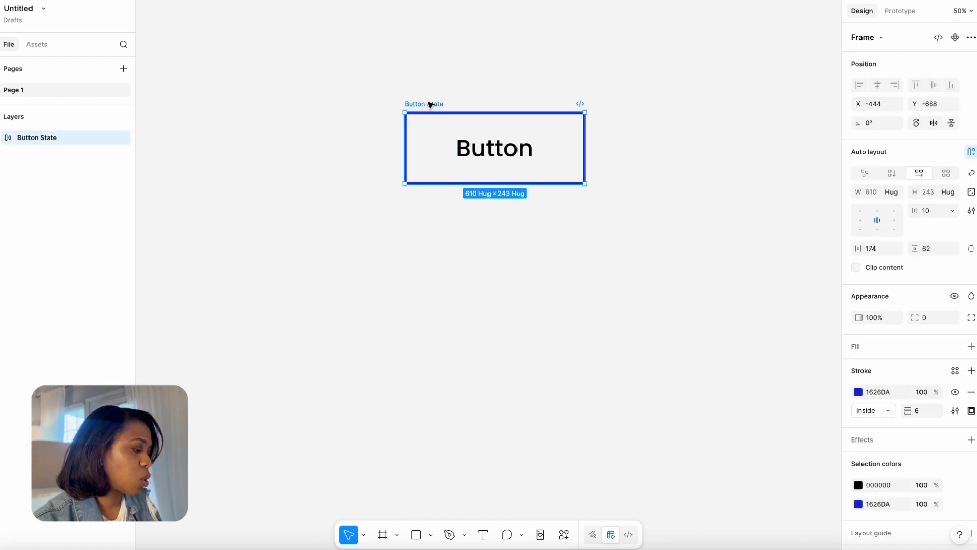
Turn the Button State frame into a component and check it among the assets created in this file.
{"action": "left_click", "coordinate": [956, 39]}
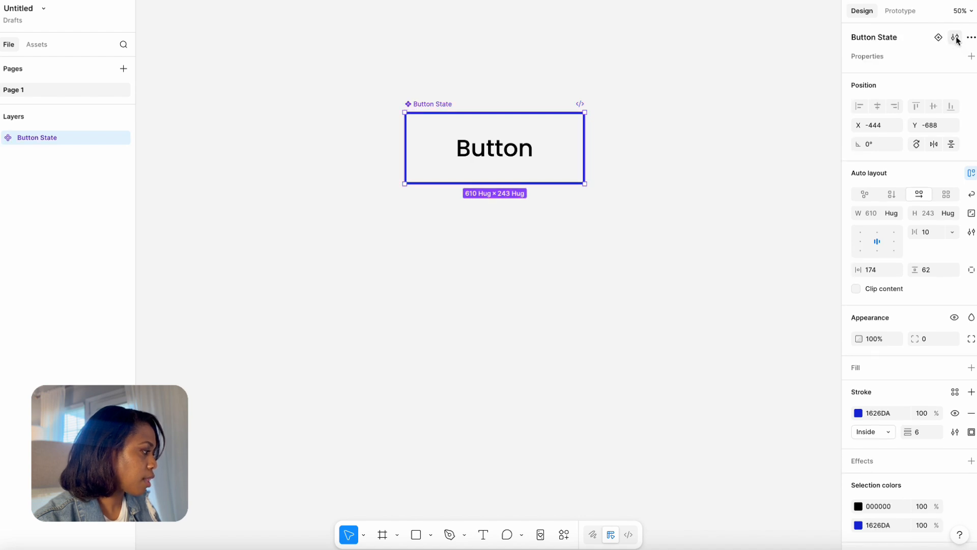
{"action": "left_click_drag", "start_coordinate": [427, 104], "coordinate": [447, 99]}
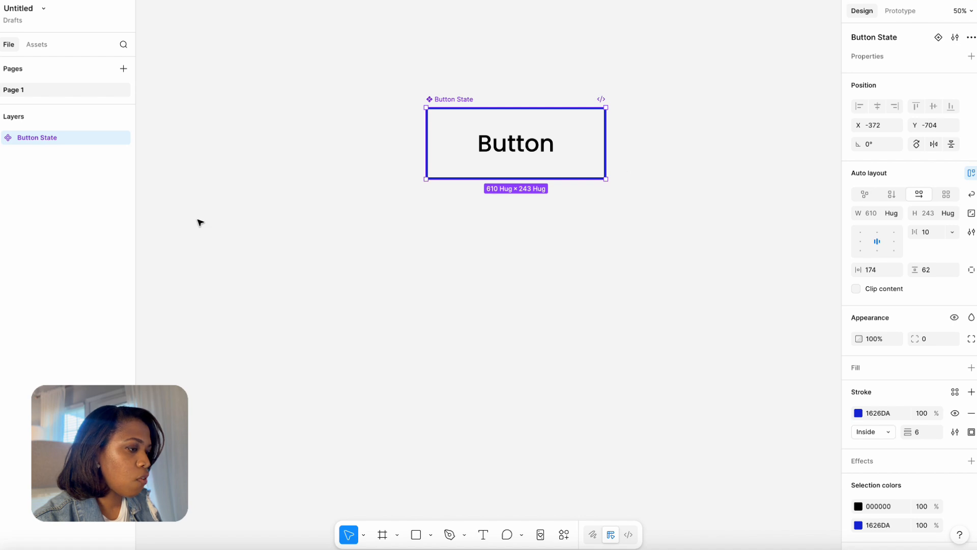
{"action": "left_click", "coordinate": [39, 46]}
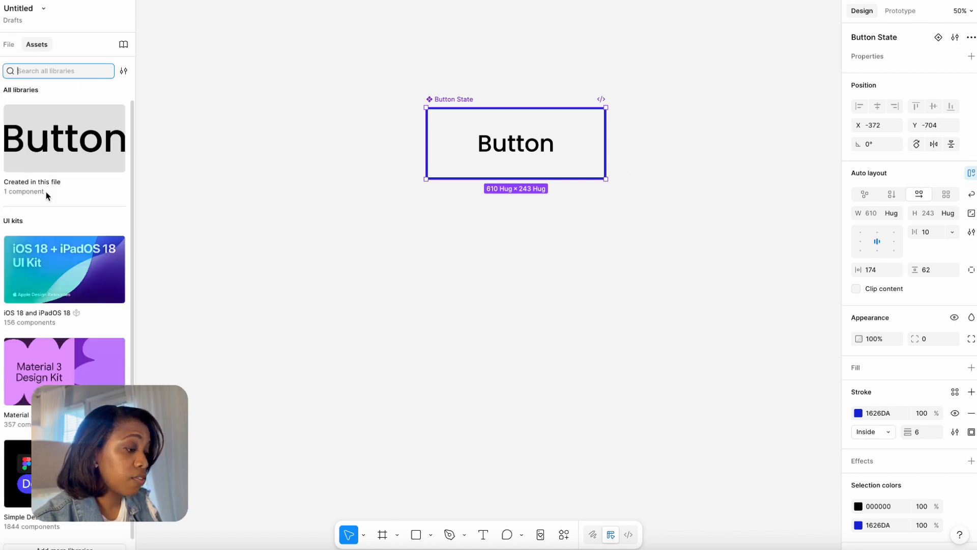
{"action": "left_click", "coordinate": [80, 119]}
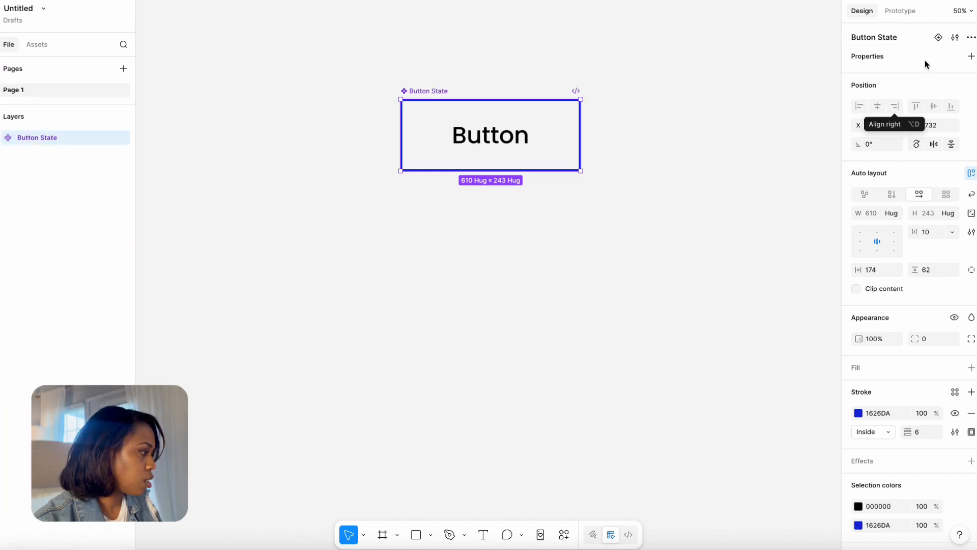
Add a second variant to the Button State component, labelled "Hover" and with its width set to 610.
{"action": "left_click", "coordinate": [938, 37]}
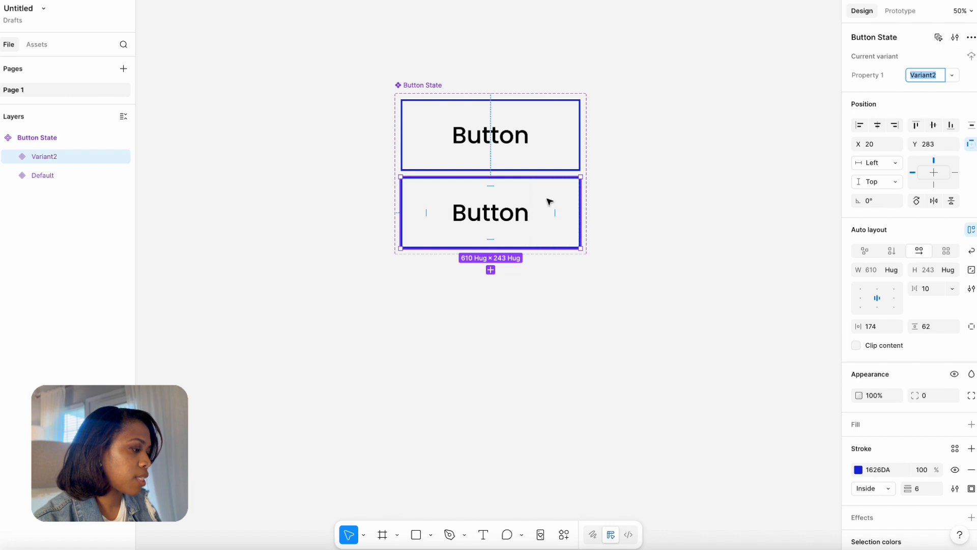
{"action": "double_click", "coordinate": [509, 212]}
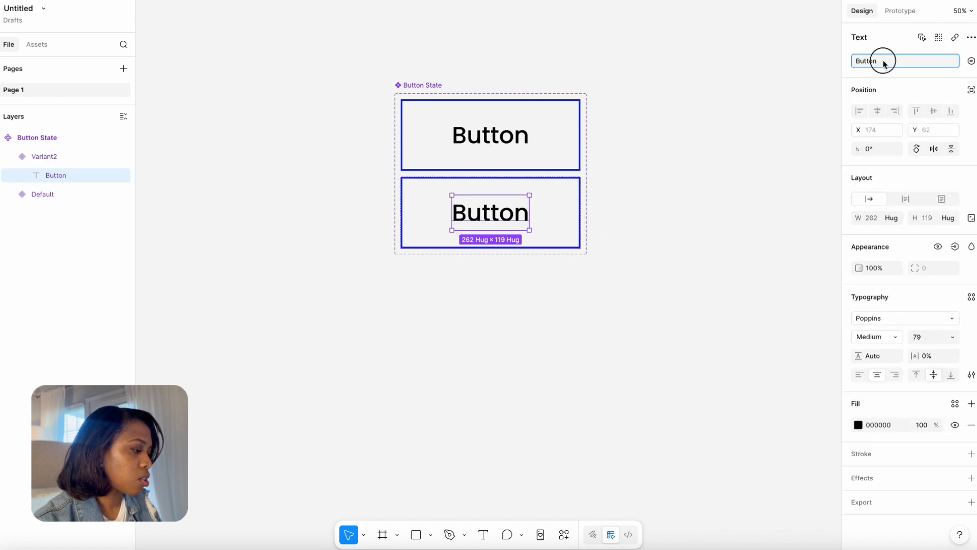
{"action": "left_click_drag", "start_coordinate": [884, 61], "coordinate": [848, 64]}
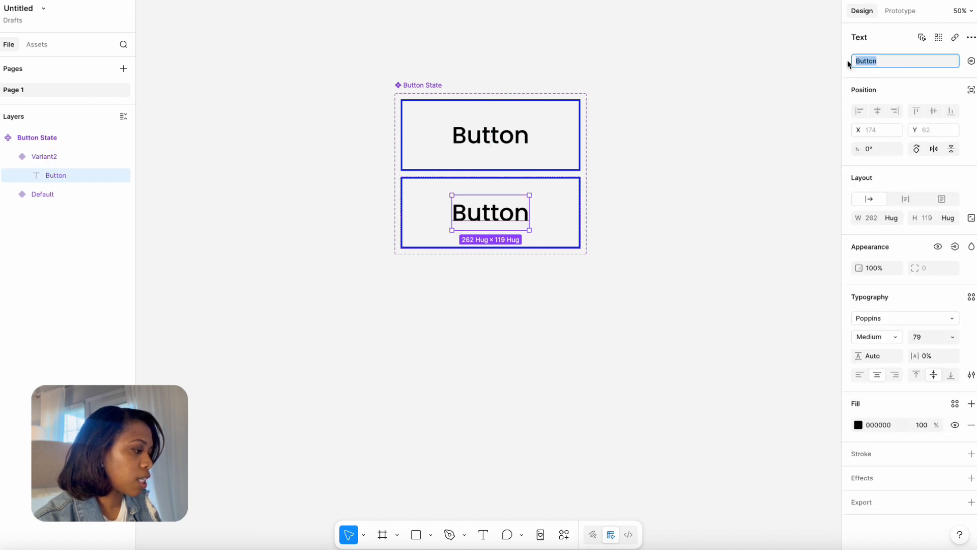
{"action": "type", "text": "H"}
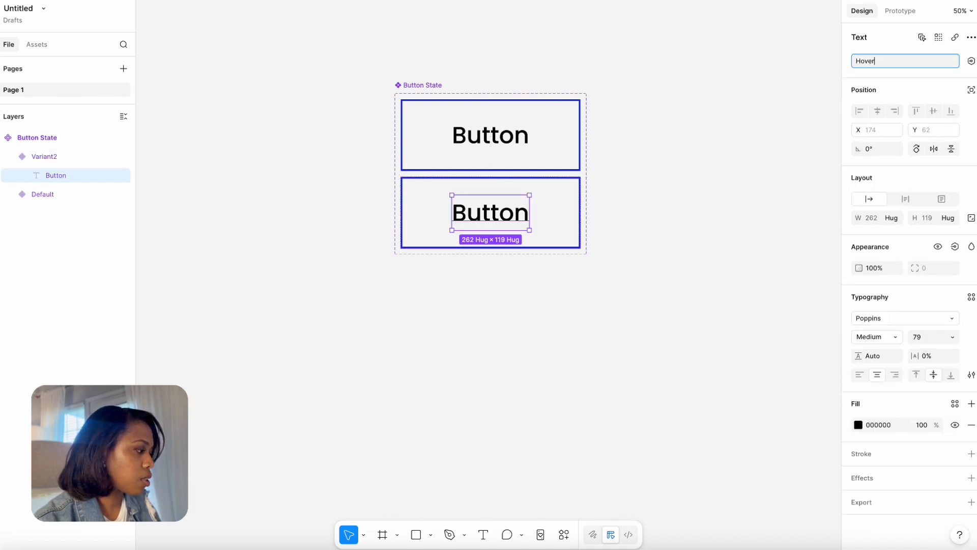
{"action": "type", "text": "over"}
{"action": "left_click", "coordinate": [730, 124]}
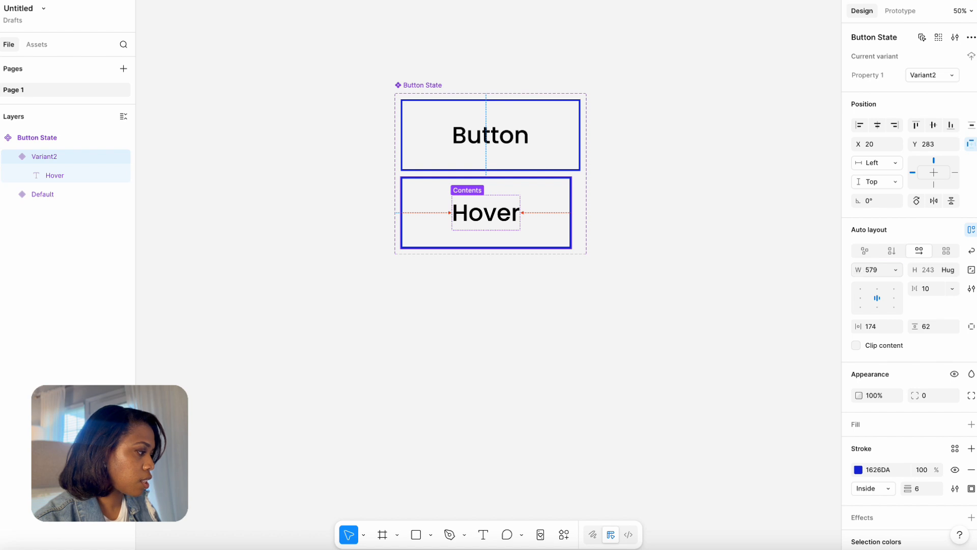
{"action": "left_click_drag", "start_coordinate": [858, 270], "coordinate": [895, 266]}
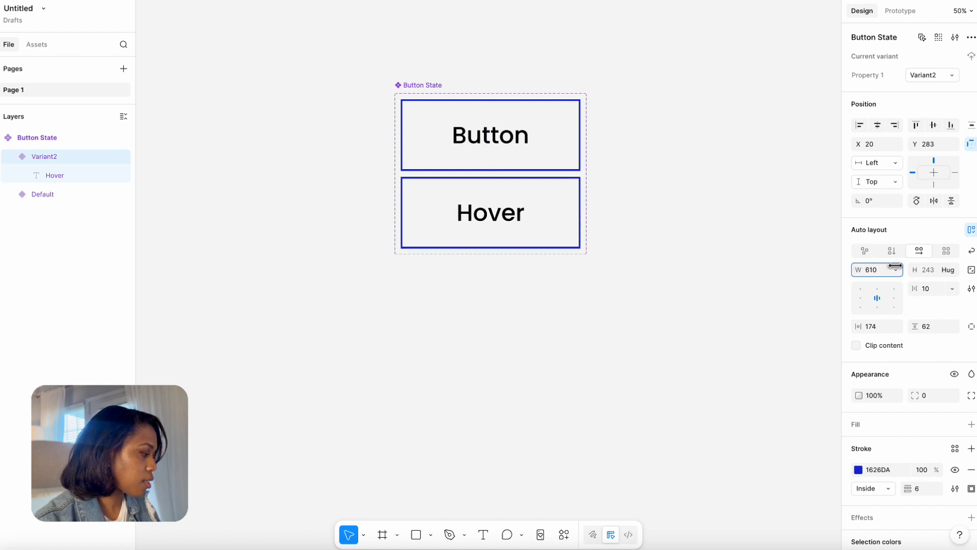
Fill the Hover variant with the page's blue 1626DA and change its label color to white.
{"action": "left_click", "coordinate": [971, 425]}
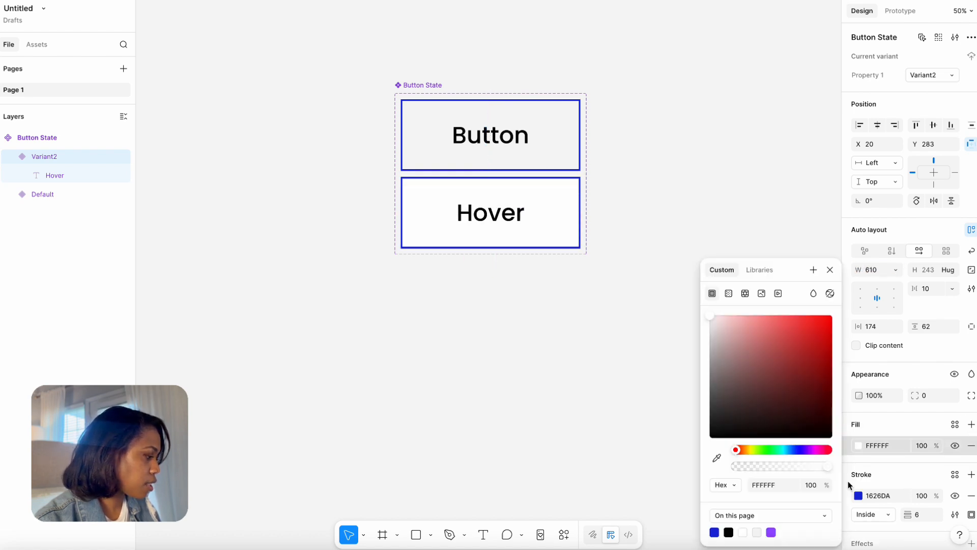
{"action": "left_click", "coordinate": [715, 531]}
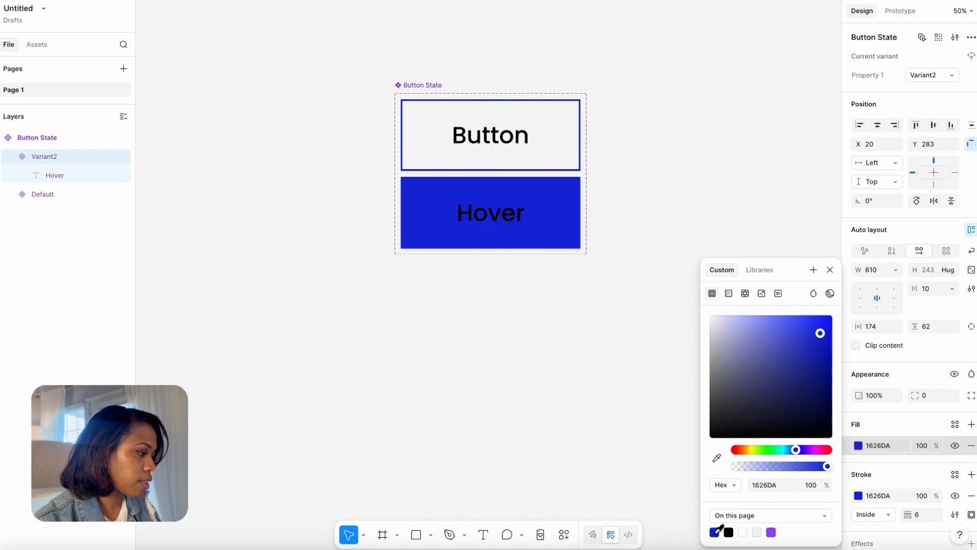
{"action": "key", "text": "Return"}
{"action": "left_click", "coordinate": [859, 425]}
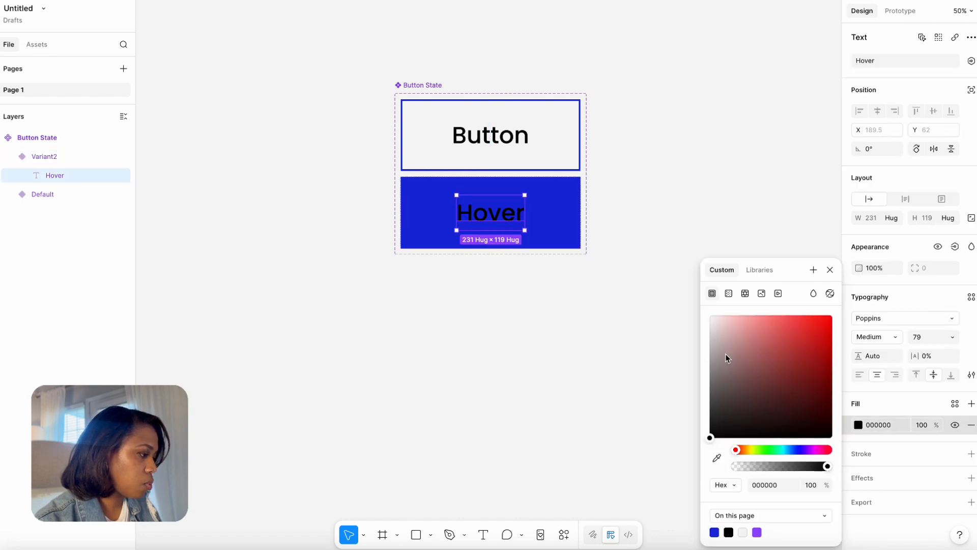
{"action": "left_click_drag", "start_coordinate": [726, 350], "coordinate": [674, 279]}
Rename the outlined default variant's Property 1 value as "Button".
{"action": "left_click", "coordinate": [555, 148]}
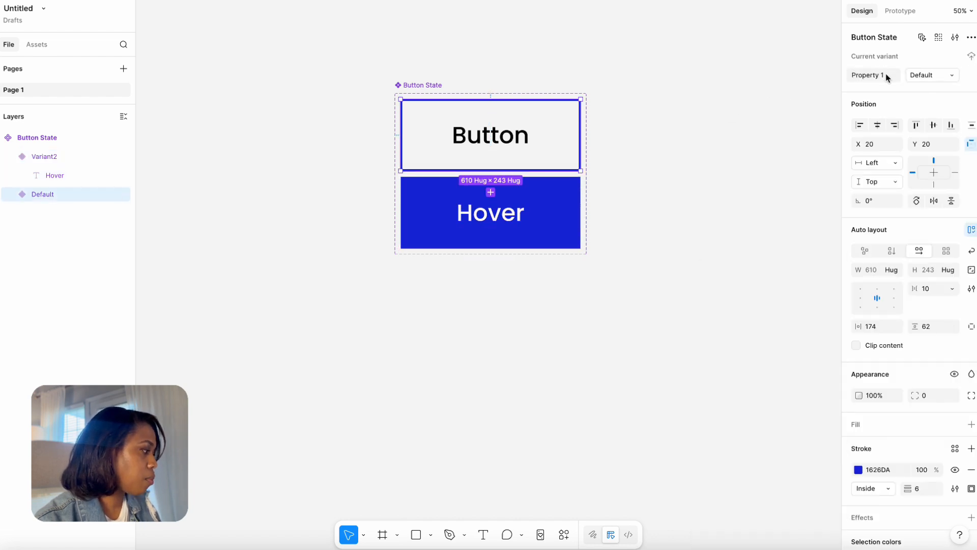
{"action": "left_click", "coordinate": [951, 76]}
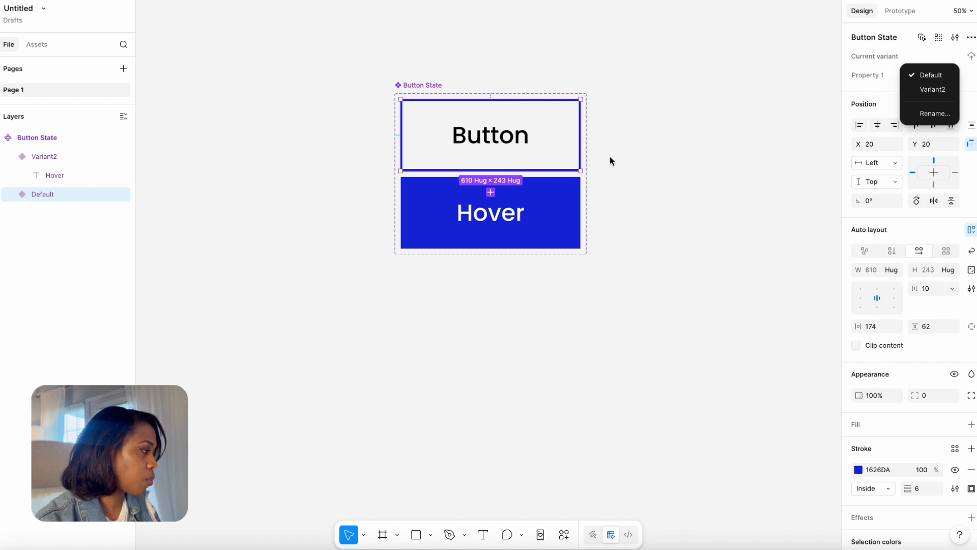
{"action": "left_click", "coordinate": [871, 80]}
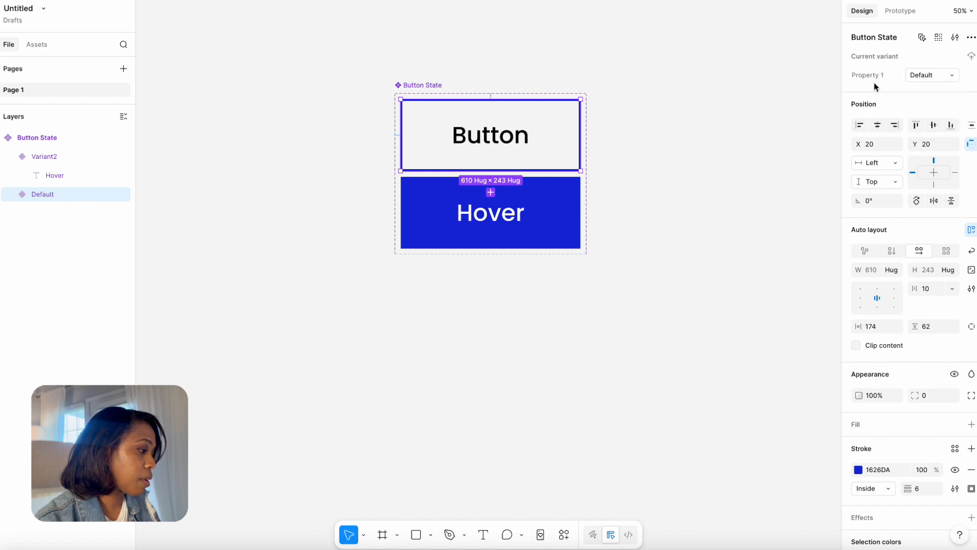
{"action": "double_click", "coordinate": [928, 76]}
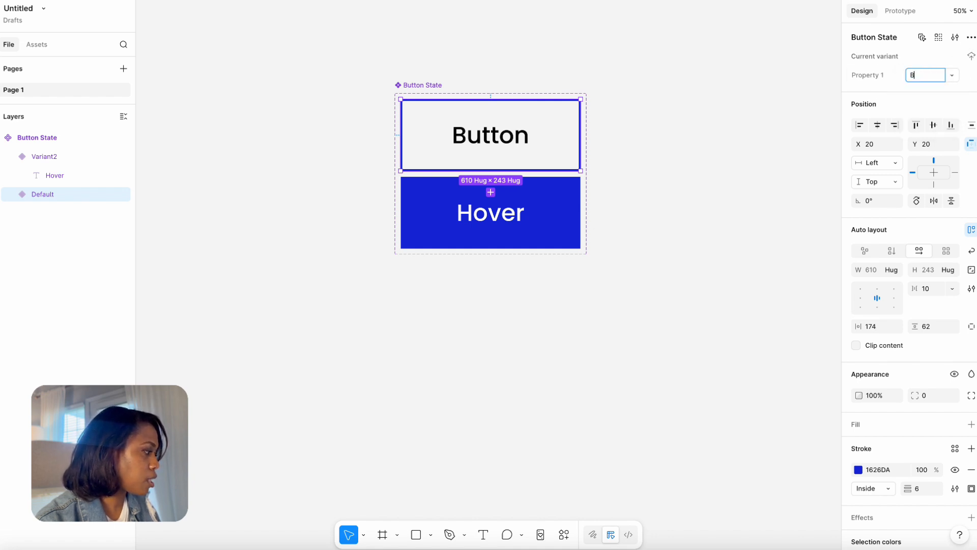
{"action": "type", "text": "B"}
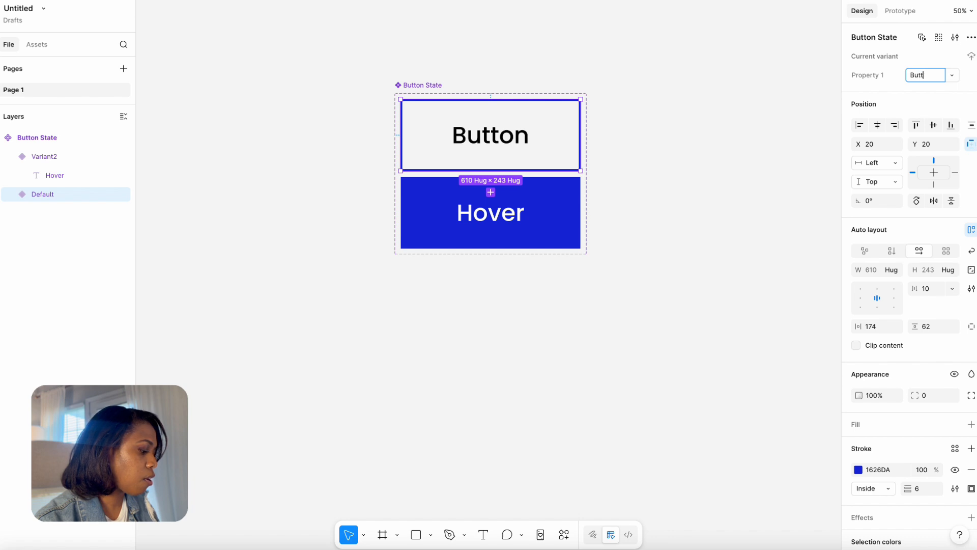
{"action": "left_click", "coordinate": [787, 138]}
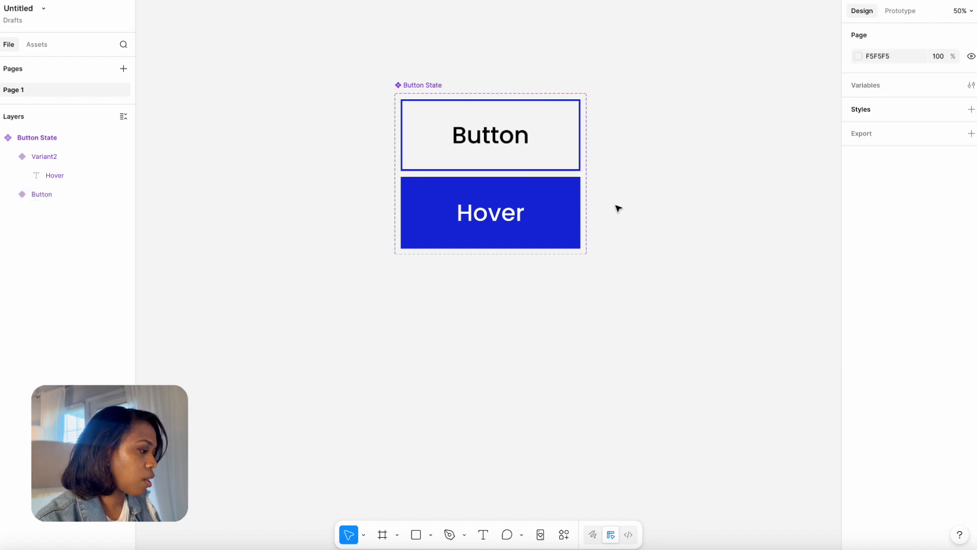
Rename the blue-filled variant's Property 1 value as "Hover".
{"action": "left_click", "coordinate": [570, 205]}
{"action": "double_click", "coordinate": [932, 75]}
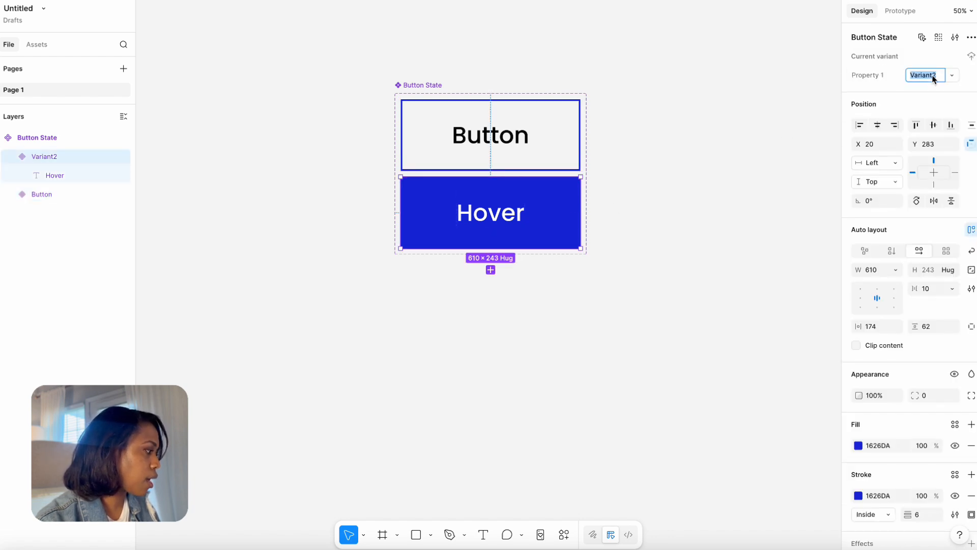
{"action": "type", "text": "Hover"}
{"action": "left_click", "coordinate": [754, 97]}
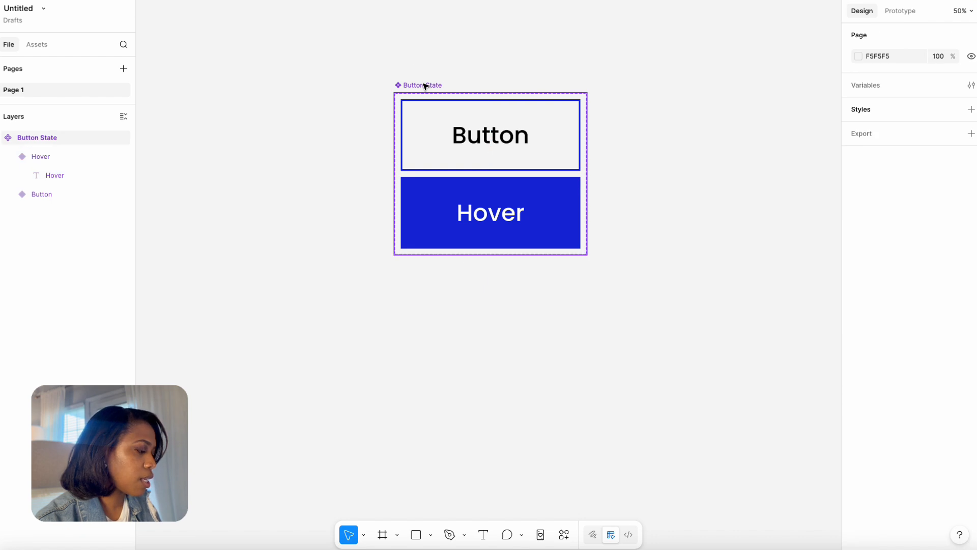
Nudge the Button State component set aside and connect its Button variant to the Hover variant with a prototype interaction.
{"action": "left_click", "coordinate": [424, 85]}
{"action": "left_click", "coordinate": [448, 63]}
{"action": "mouse_move", "coordinate": [417, 86]}
{"action": "left_mouse_down"}
{"action": "mouse_move", "coordinate": [444, 86]}
{"action": "mouse_move", "coordinate": [435, 87]}
{"action": "left_mouse_up"}
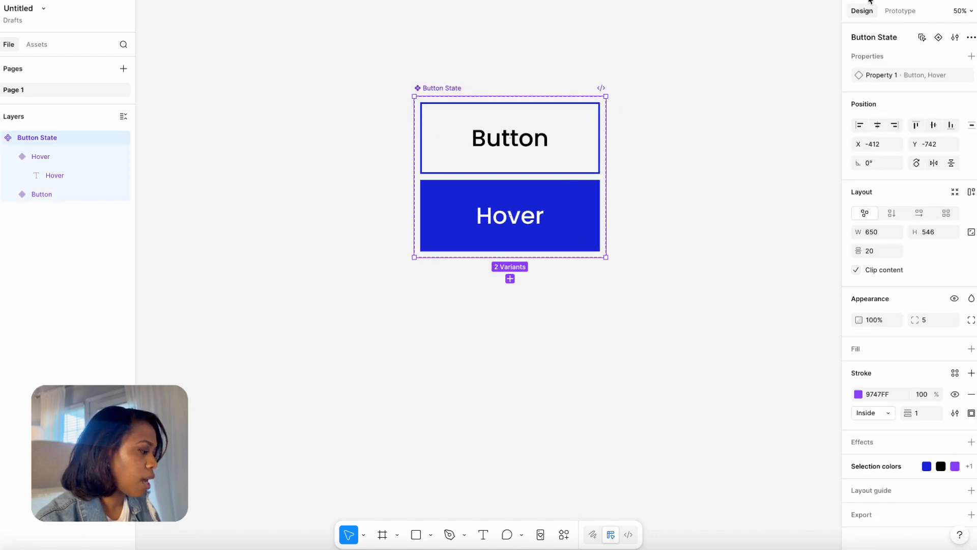
{"action": "left_click", "coordinate": [900, 11]}
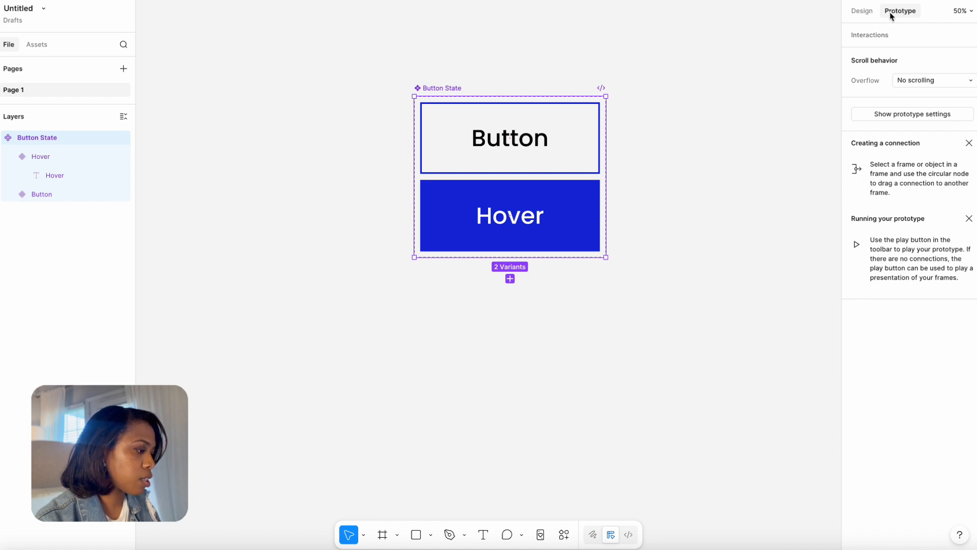
{"action": "left_click", "coordinate": [590, 130]}
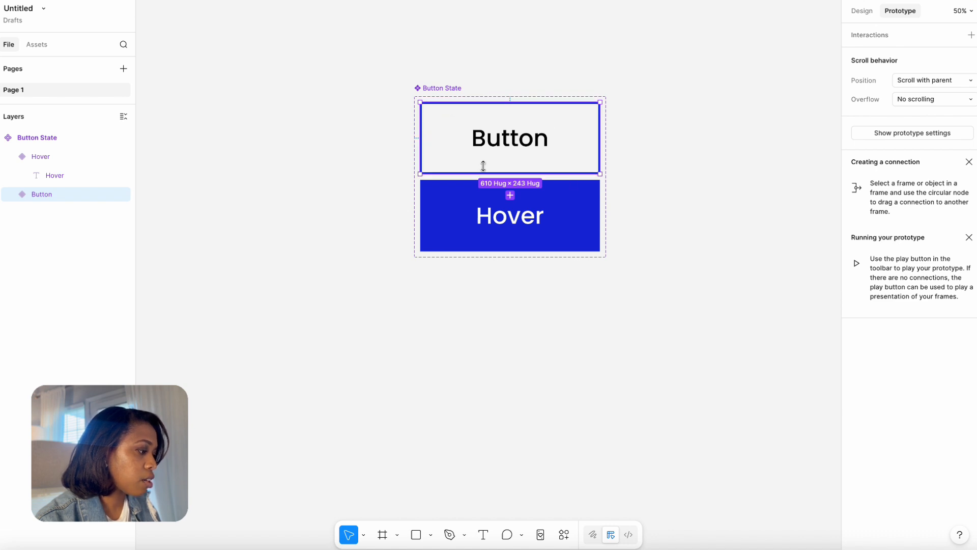
{"action": "left_click_drag", "start_coordinate": [510, 174], "coordinate": [503, 199]}
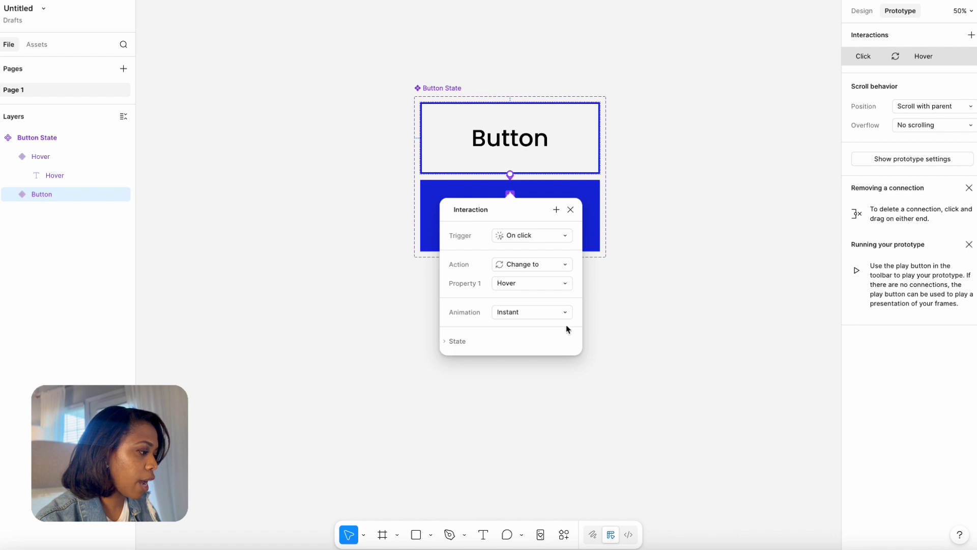
{"action": "left_click_drag", "start_coordinate": [489, 214], "coordinate": [661, 180]}
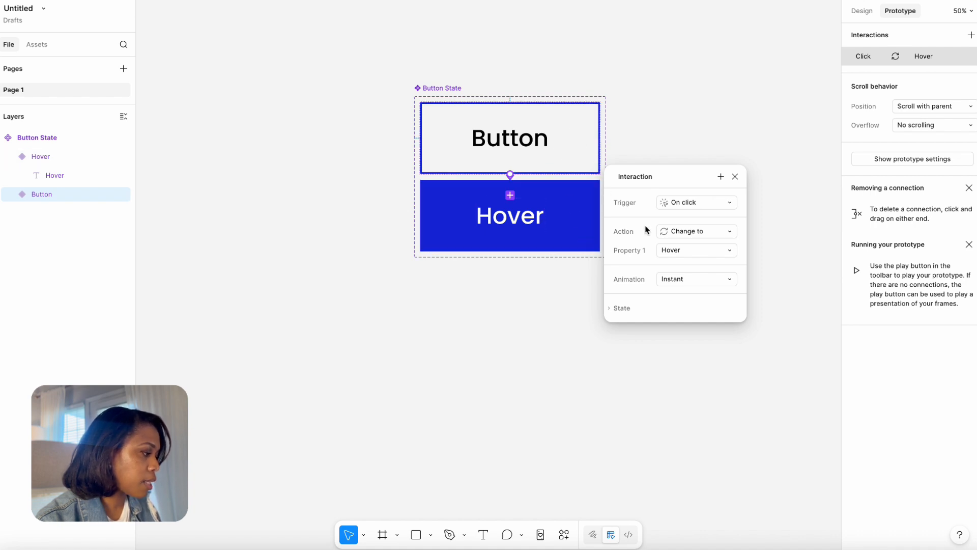
Set the interaction's trigger to While hovering, with the Change to action and an Instant animation.
{"action": "left_click", "coordinate": [692, 203]}
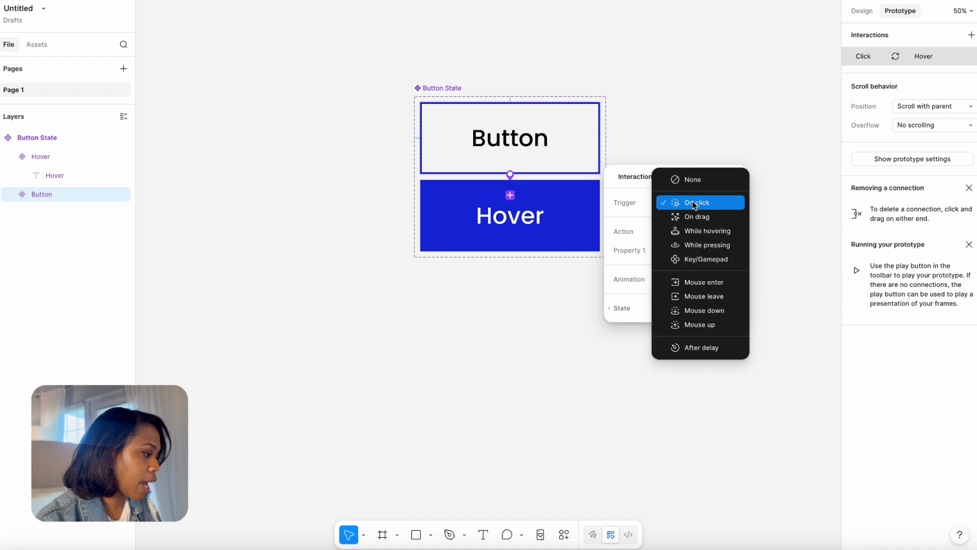
{"action": "left_click", "coordinate": [699, 232]}
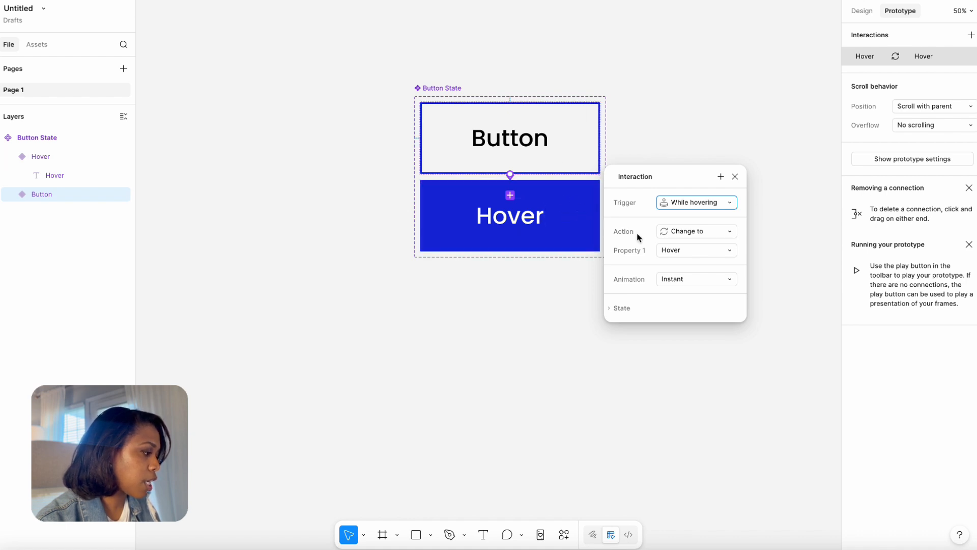
{"action": "left_click", "coordinate": [689, 231]}
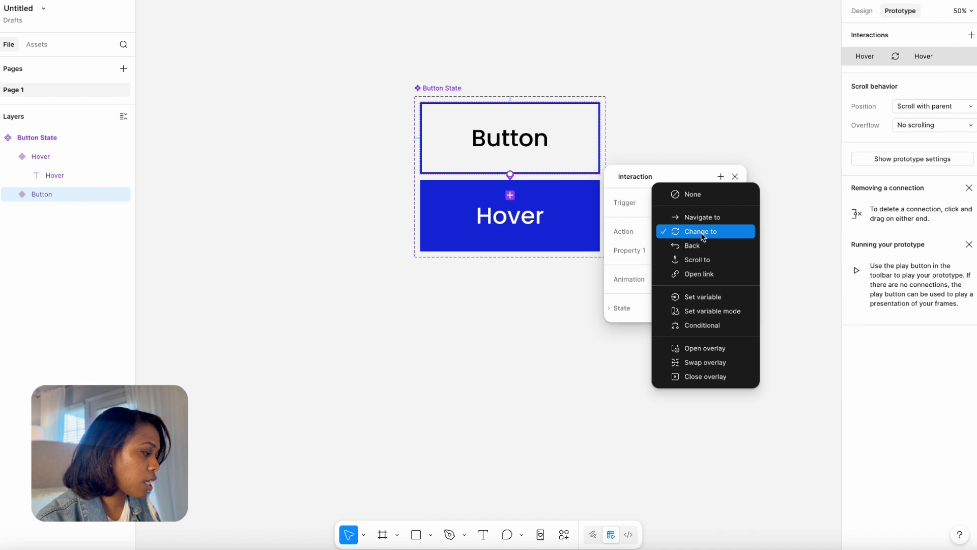
{"action": "left_click", "coordinate": [700, 233]}
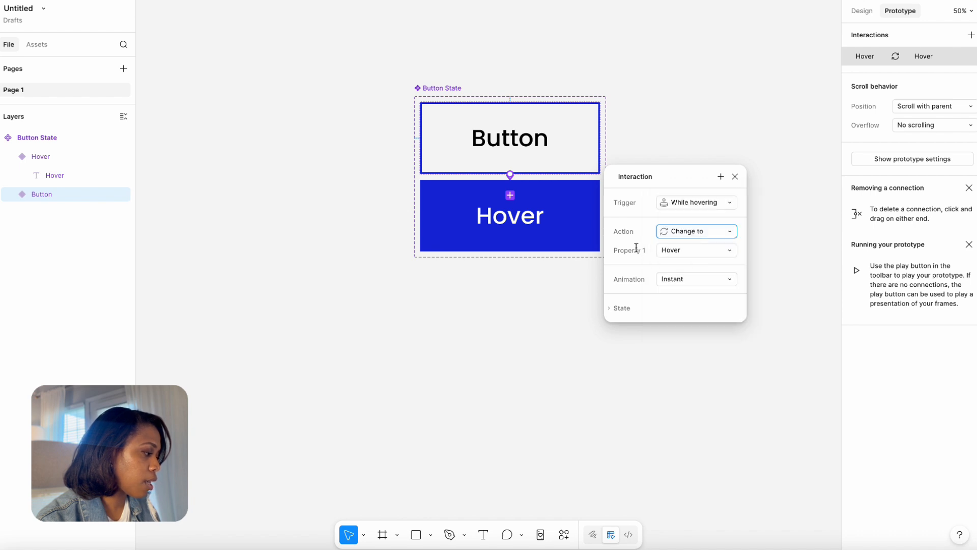
{"action": "left_click", "coordinate": [643, 290]}
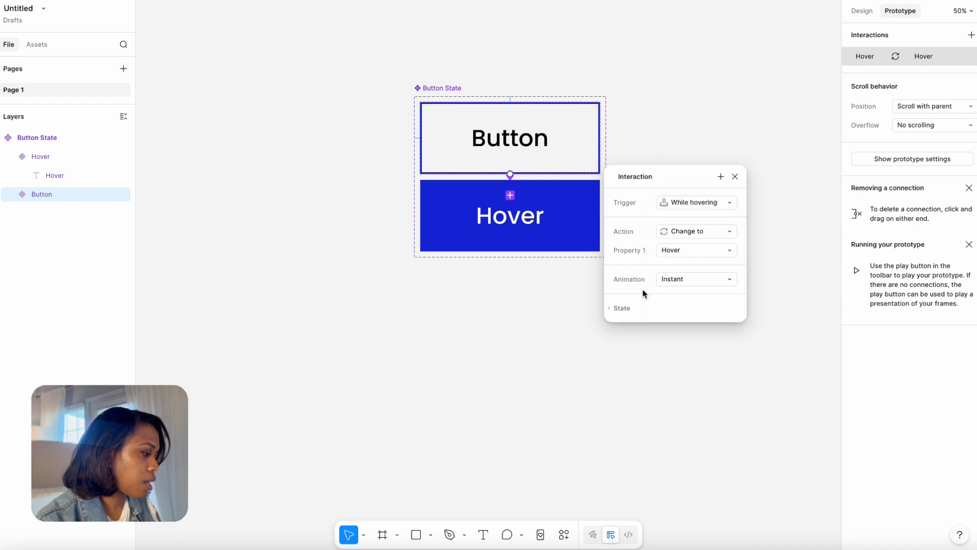
{"action": "left_click", "coordinate": [677, 278]}
{"action": "left_click", "coordinate": [682, 278]}
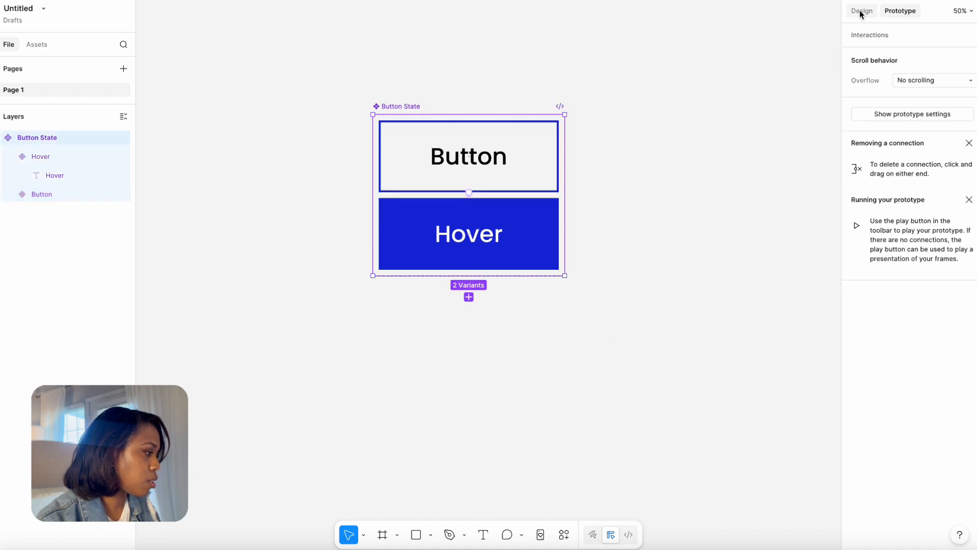
Draw a frame about 822 × 976 beside the Button State component set and move the set clear of it.
{"action": "left_click", "coordinate": [861, 12]}
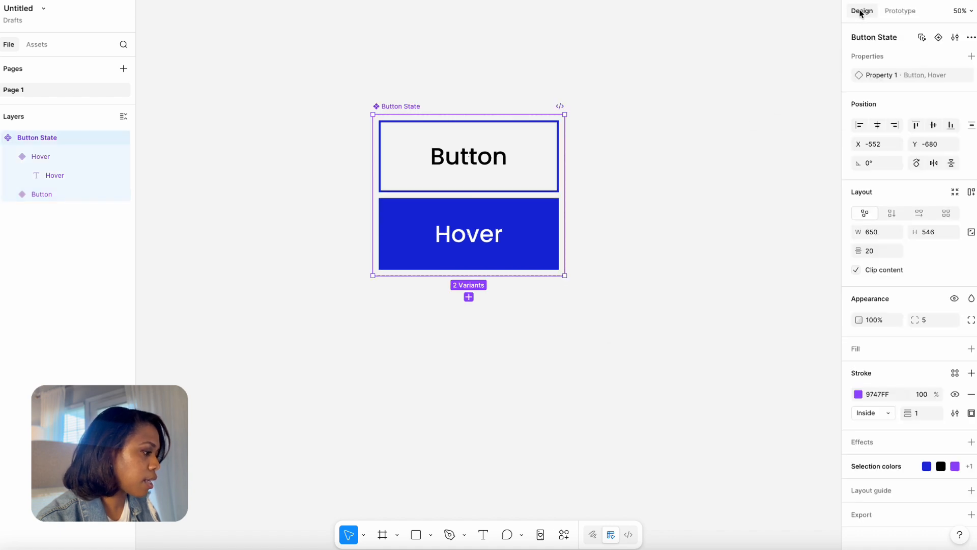
{"action": "left_click", "coordinate": [382, 534]}
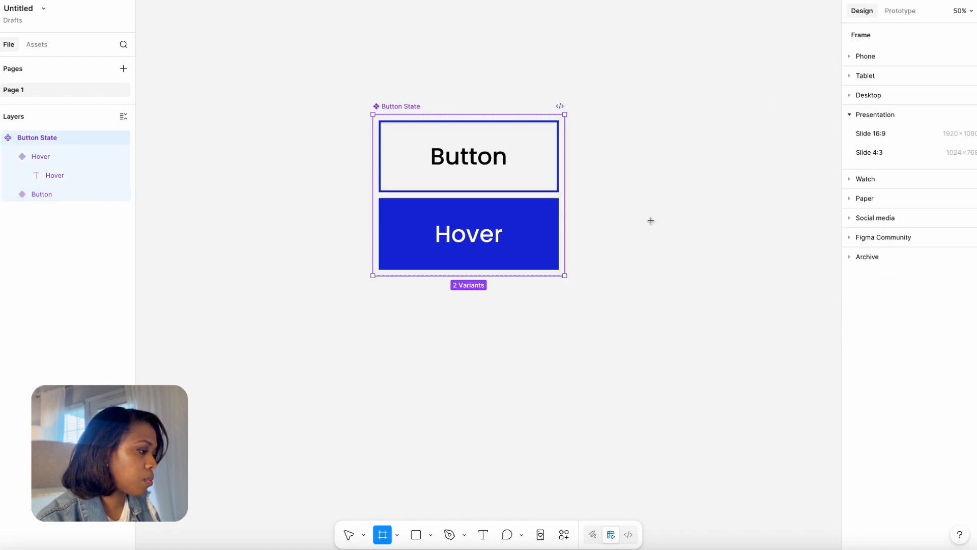
{"action": "left_click_drag", "start_coordinate": [533, 63], "coordinate": [773, 351]}
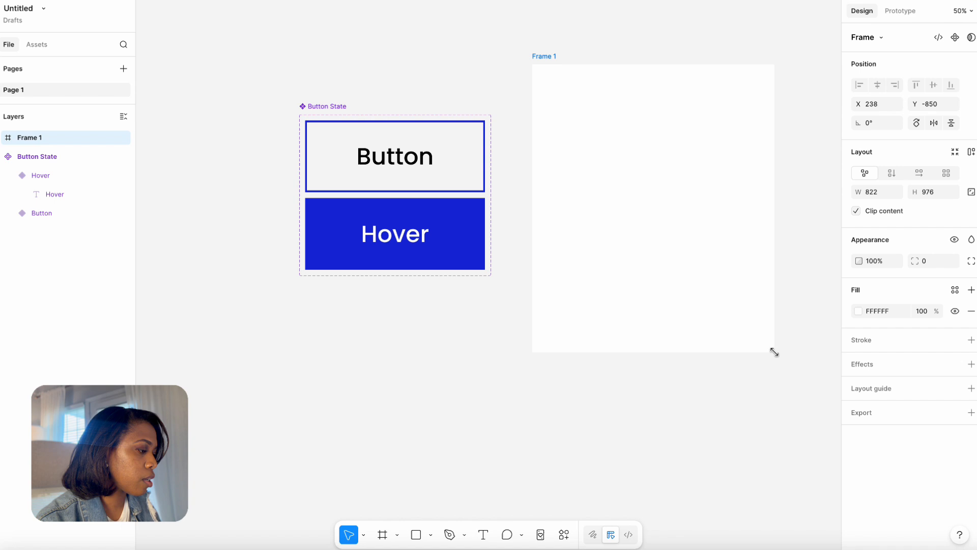
{"action": "left_click_drag", "start_coordinate": [369, 101], "coordinate": [303, 101]}
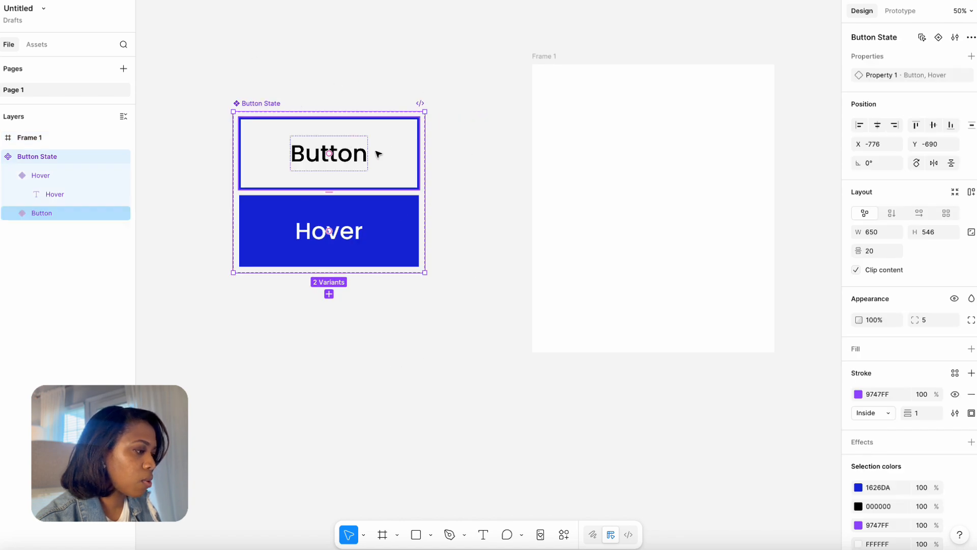
Place an instance of the Button variant in Frame 1 and preview its hover interaction in the running prototype.
{"action": "left_click_drag", "start_coordinate": [393, 157], "coordinate": [687, 176]}
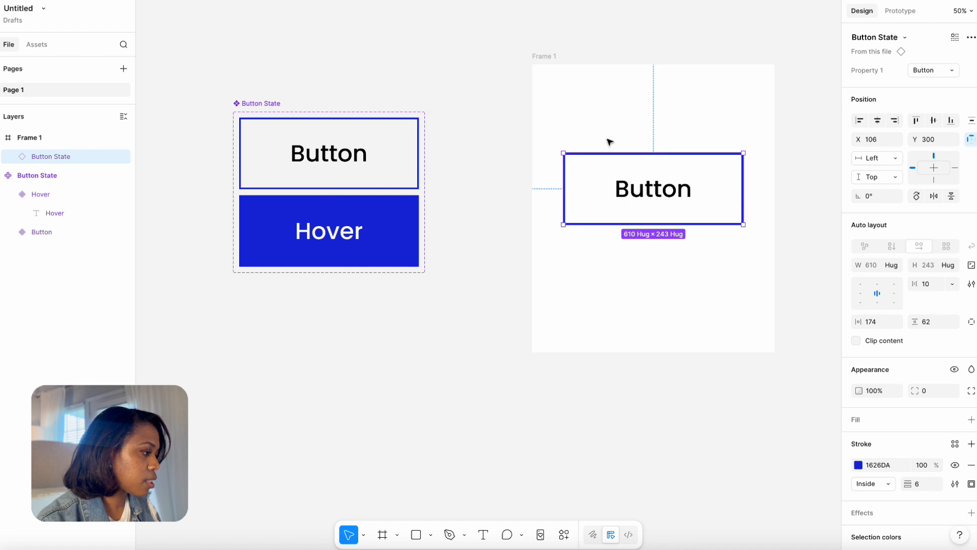
{"action": "left_click_drag", "start_coordinate": [554, 56], "coordinate": [506, 56]}
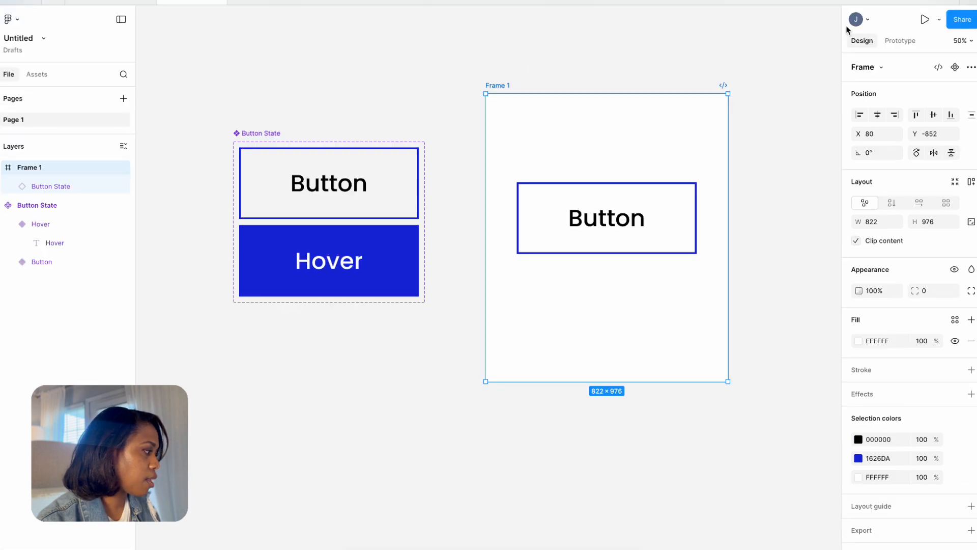
{"action": "left_click", "coordinate": [925, 22]}
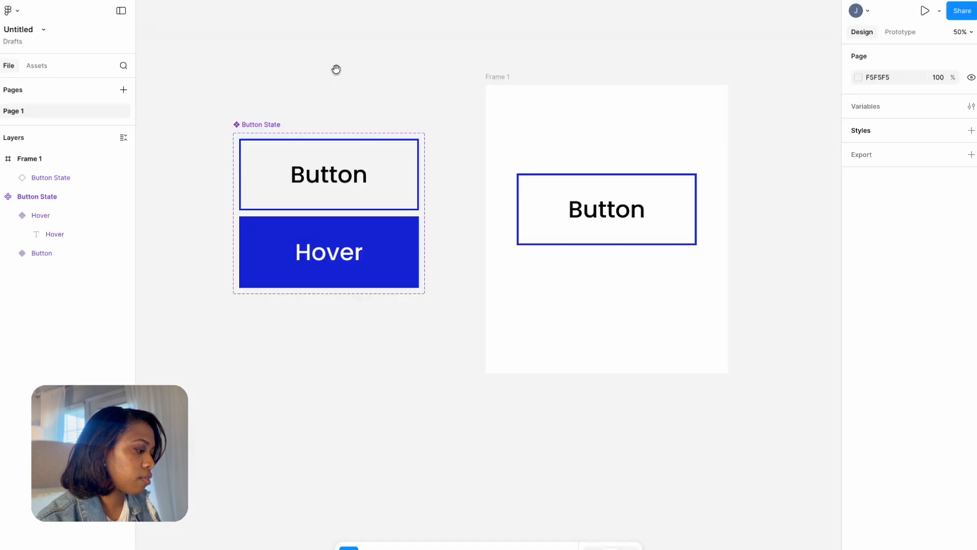
Move the Button State component set farther away from Frame 1, to about X -1634, Y -820.
{"action": "left_click_drag", "start_coordinate": [334, 70], "coordinate": [398, 77]}
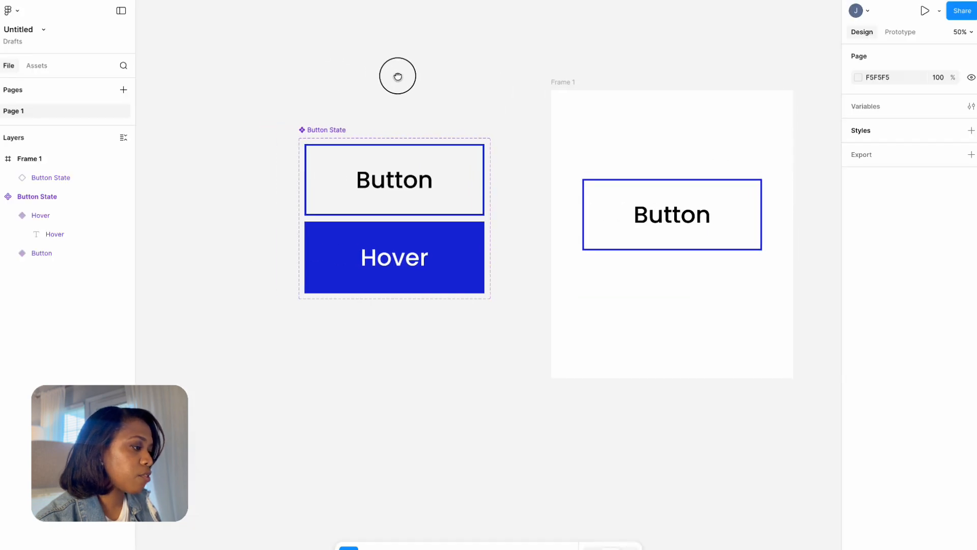
{"action": "left_click", "coordinate": [326, 131]}
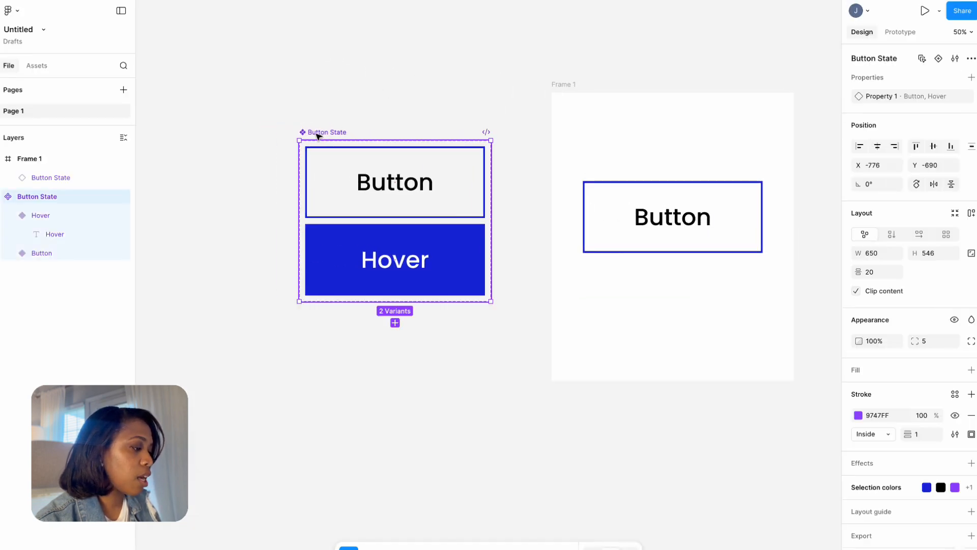
{"action": "left_click_drag", "start_coordinate": [317, 135], "coordinate": [294, 75]}
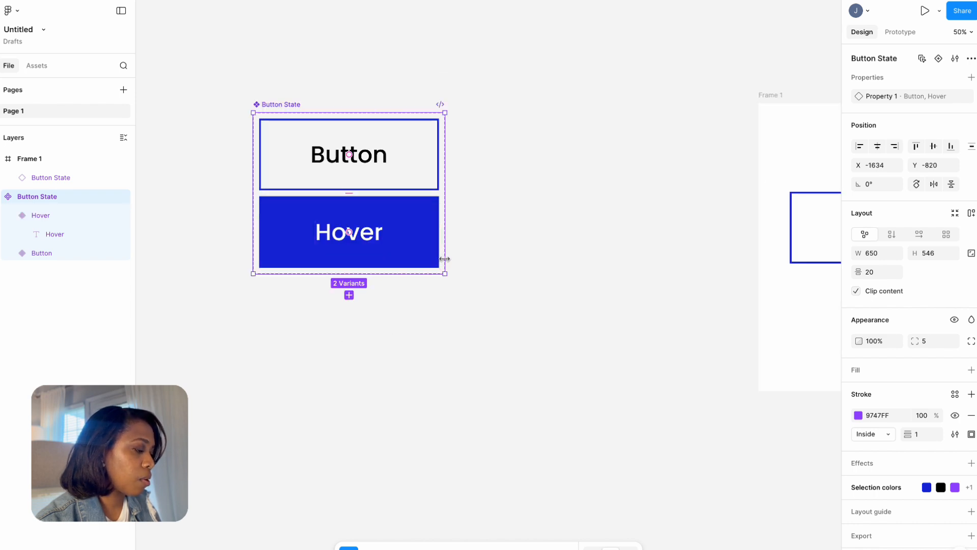
{"action": "left_click", "coordinate": [349, 295]}
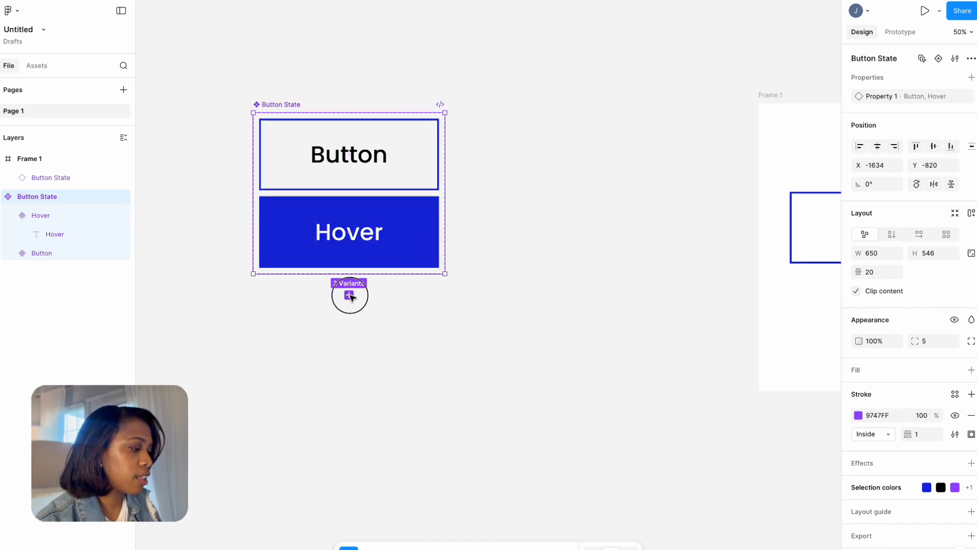
{"action": "type", "text": "Click"}
{"action": "key", "text": "Escape"}
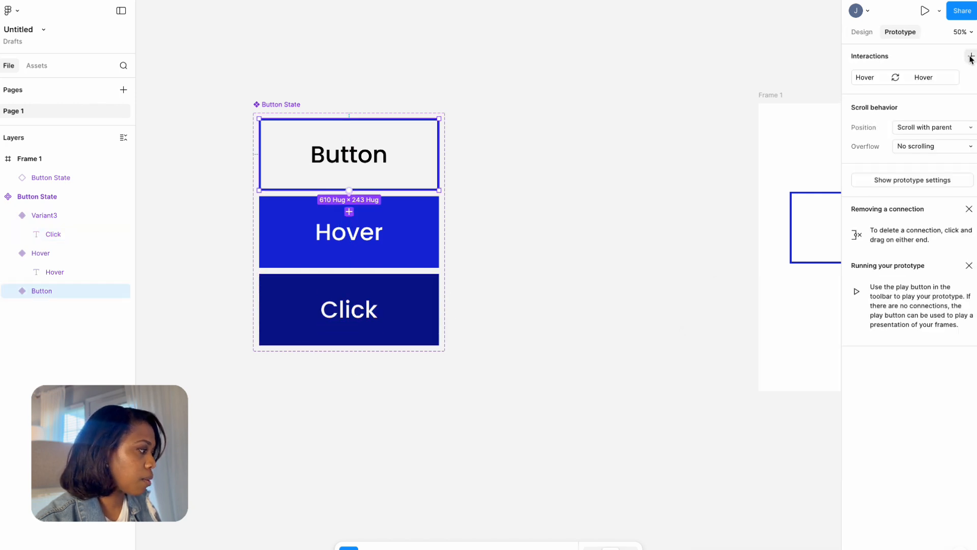
{"action": "left_click", "coordinate": [970, 56]}
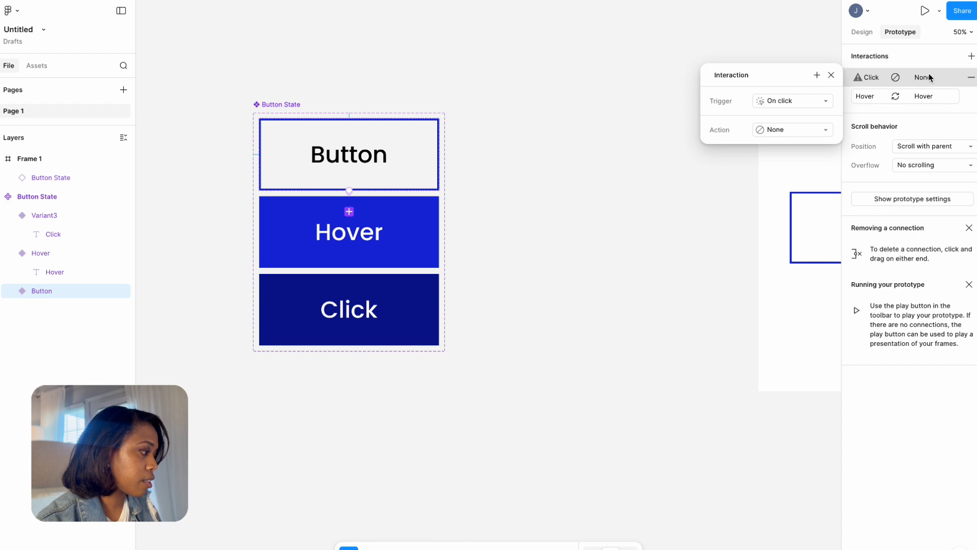
{"action": "left_click", "coordinate": [411, 303]}
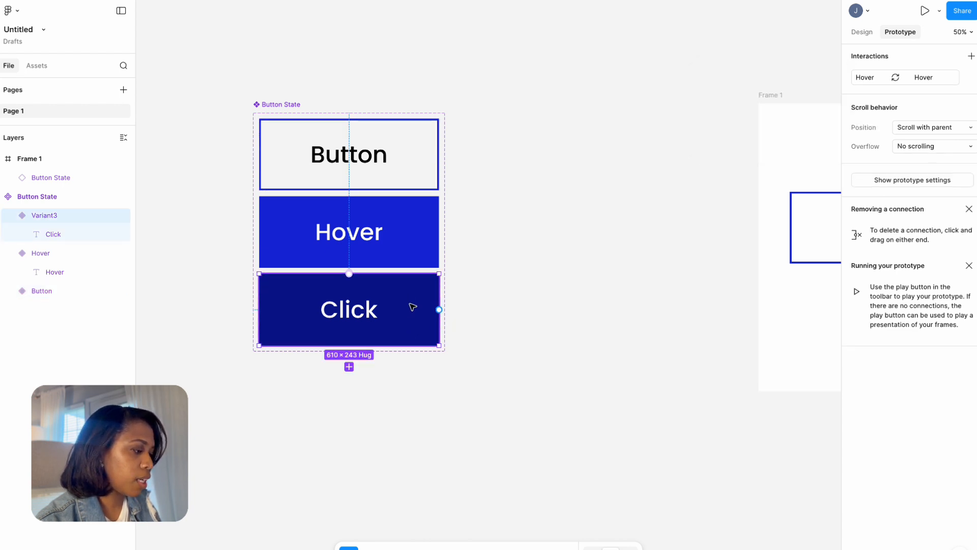
{"action": "key", "text": "Delete"}
Copy the Hover variant into the empty space outside the component set and detach the copy from its component.
{"action": "scroll", "coordinate": [425, 281], "scroll_direction": "right", "scroll_amount": 2}
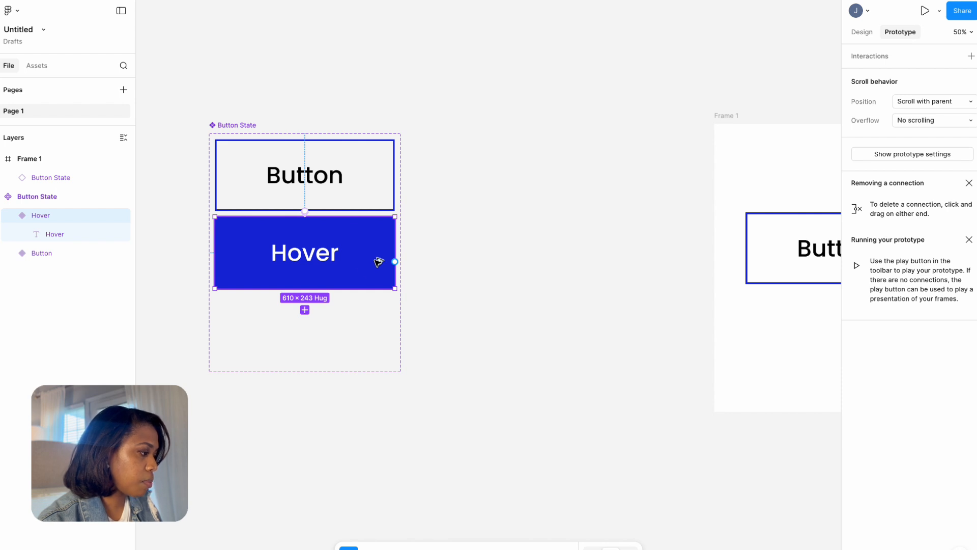
{"action": "left_click_drag", "start_coordinate": [379, 261], "coordinate": [626, 190]}
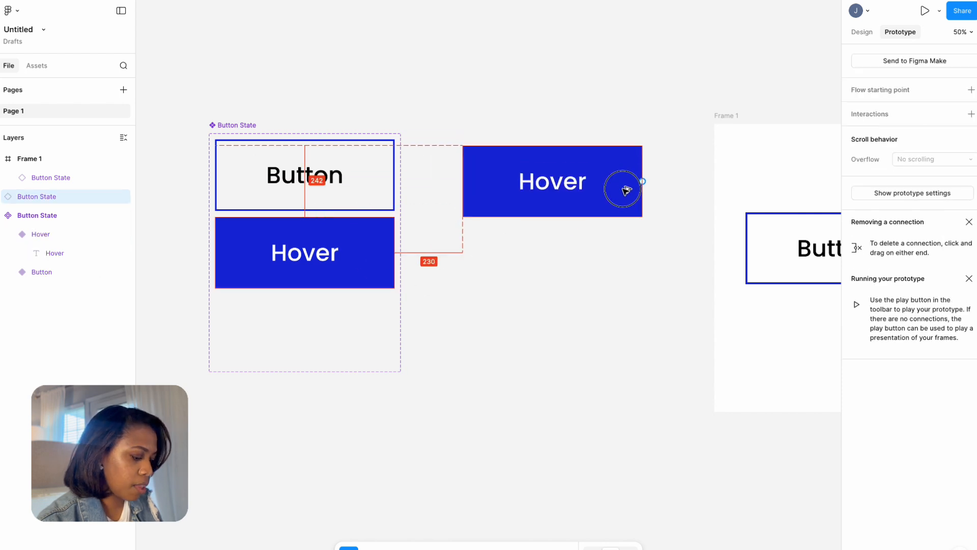
{"action": "right_click", "coordinate": [28, 199]}
{"action": "left_click", "coordinate": [71, 385]}
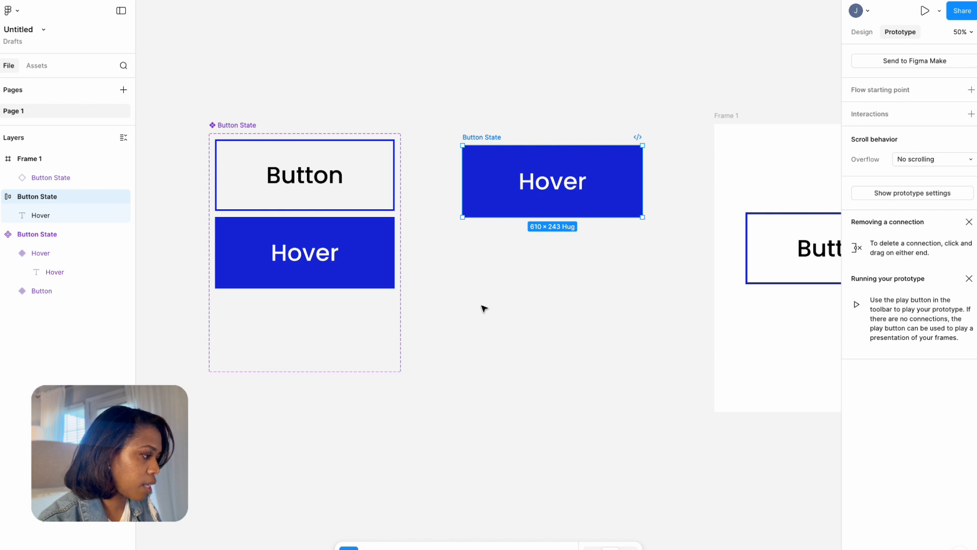
Move the detached Hover copy farther down the canvas and change its label to "Click".
{"action": "left_click_drag", "start_coordinate": [560, 184], "coordinate": [572, 300]}
{"action": "double_click", "coordinate": [572, 300]}
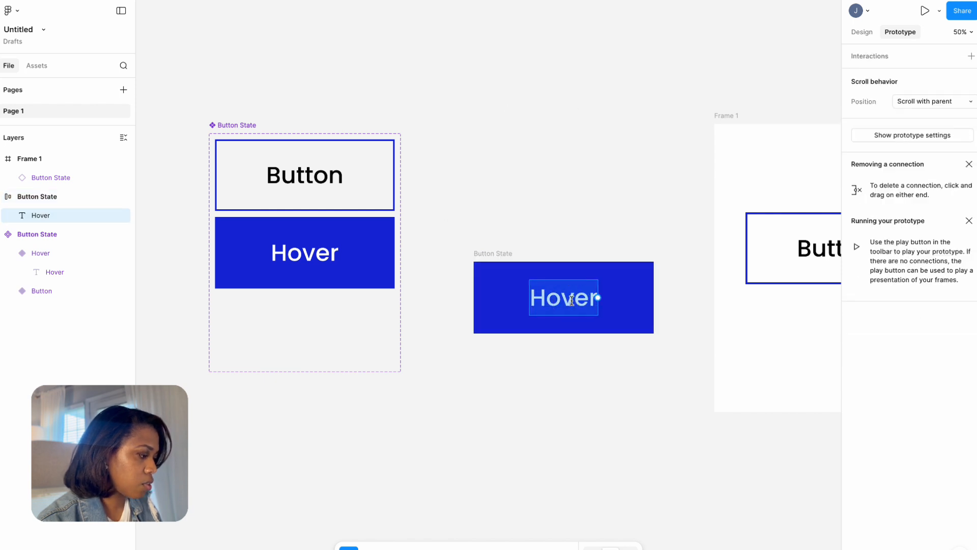
{"action": "type", "text": "Click"}
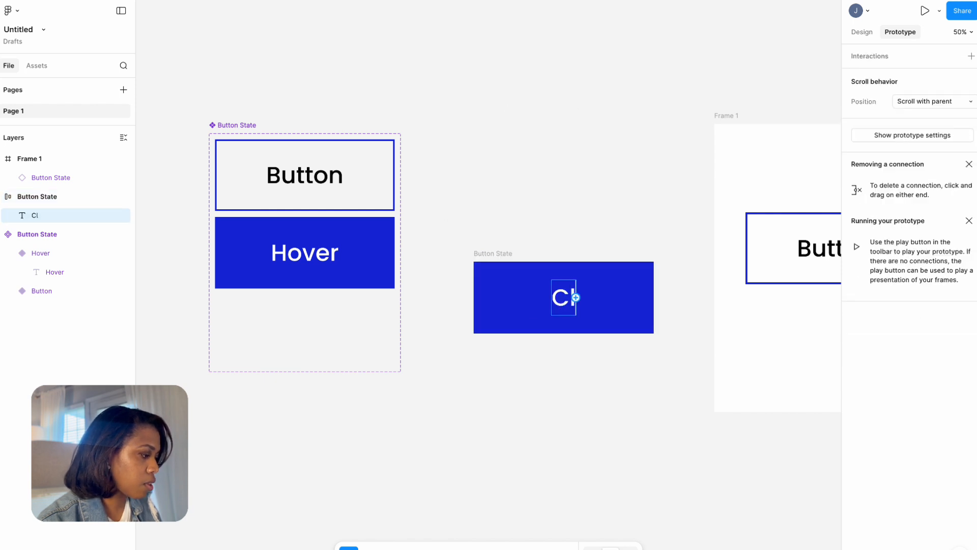
{"action": "key", "text": "Escape"}
{"action": "key", "text": "Escape"}
Set both the fill and the stroke of the Click button frame to dark blue 050D68.
{"action": "left_click", "coordinate": [863, 32]}
{"action": "left_click", "coordinate": [858, 388]}
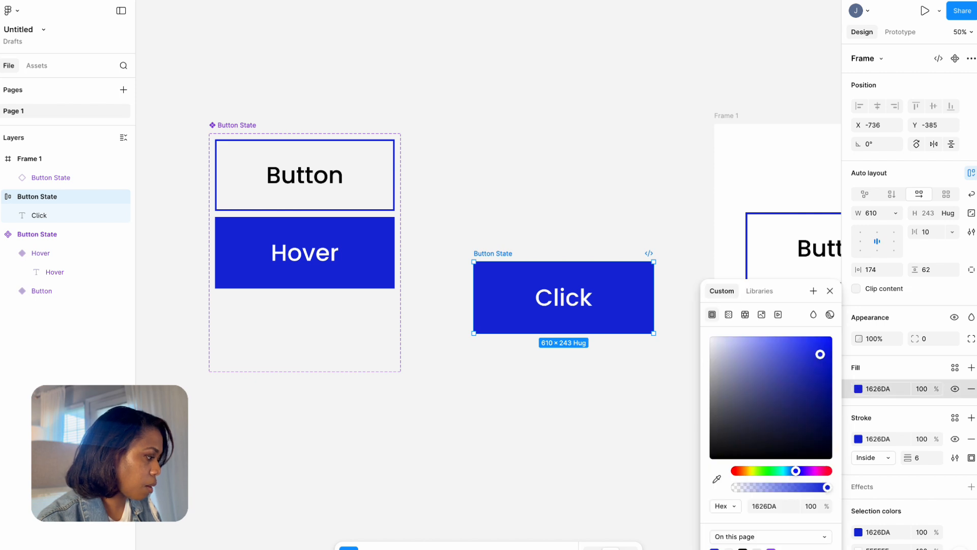
{"action": "mouse_move", "coordinate": [828, 418]}
{"action": "left_mouse_down"}
{"action": "mouse_move", "coordinate": [825, 405]}
{"action": "mouse_move", "coordinate": [827, 415]}
{"action": "left_mouse_up"}
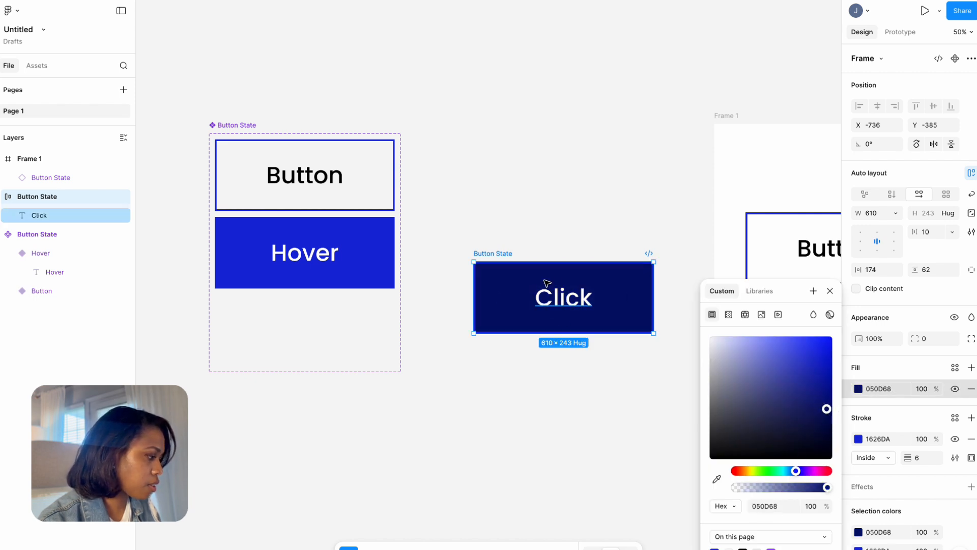
{"action": "left_click", "coordinate": [859, 440]}
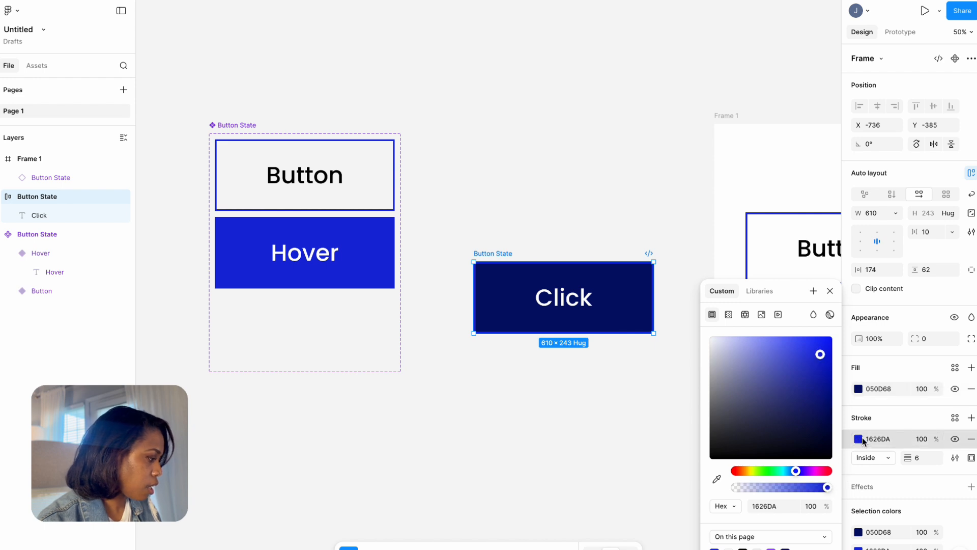
{"action": "left_click", "coordinate": [785, 549]}
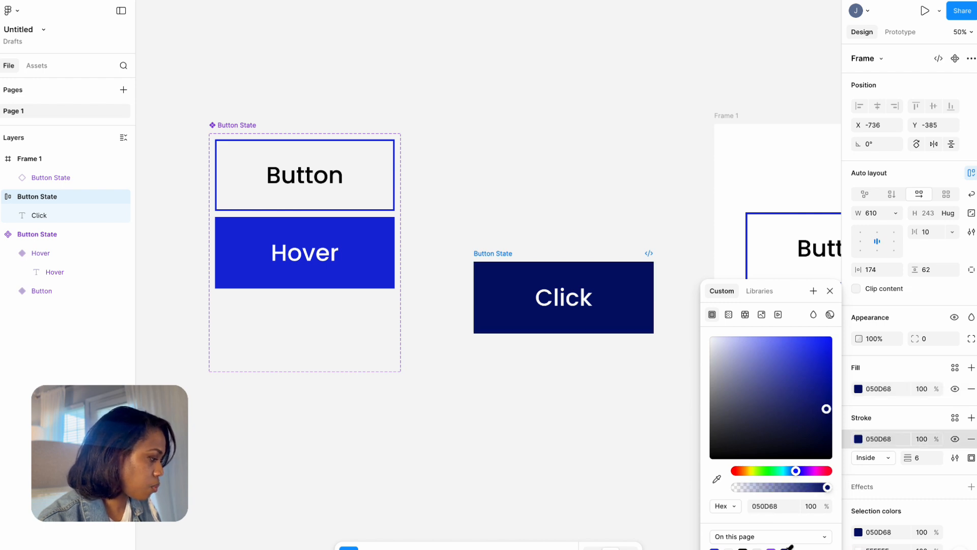
Rename the dark blue button frame as "Click State".
{"action": "double_click", "coordinate": [490, 254]}
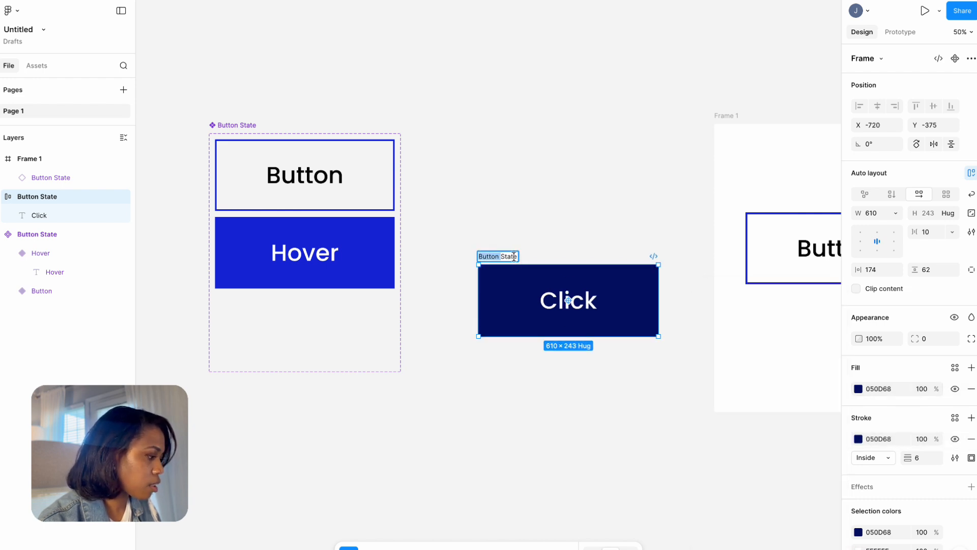
{"action": "type", "text": "Click"}
{"action": "left_click", "coordinate": [370, 158]}
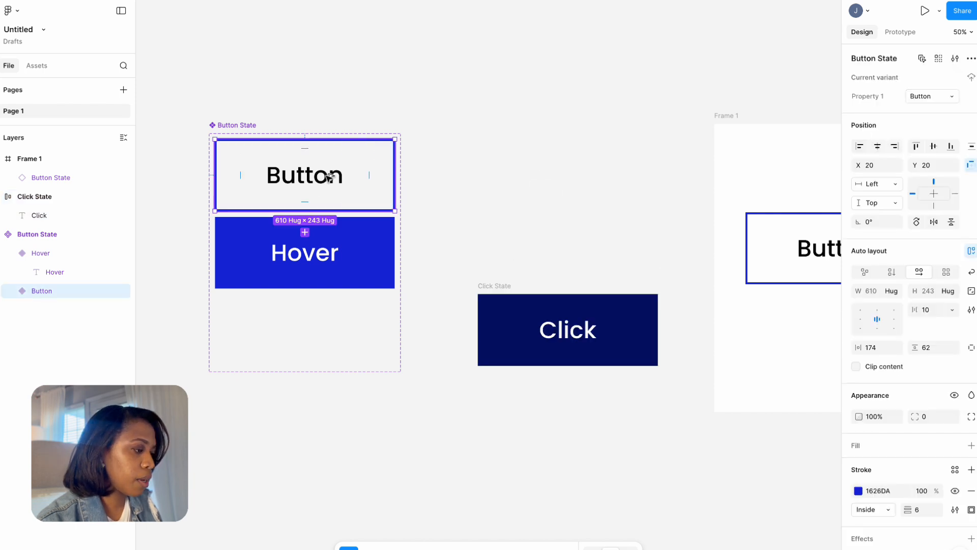
Copy the Button variant out of its set, place it directly above Click State, and move the pair up slightly together.
{"action": "left_click_drag", "start_coordinate": [330, 176], "coordinate": [590, 227]}
{"action": "left_click", "coordinate": [534, 119]}
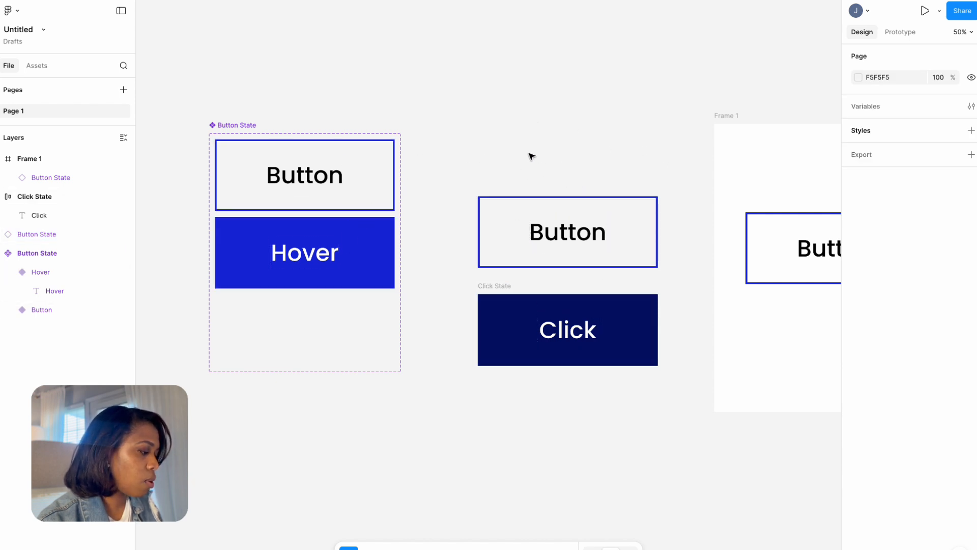
{"action": "left_click_drag", "start_coordinate": [427, 151], "coordinate": [688, 401]}
{"action": "left_click_drag", "start_coordinate": [688, 398], "coordinate": [693, 402]}
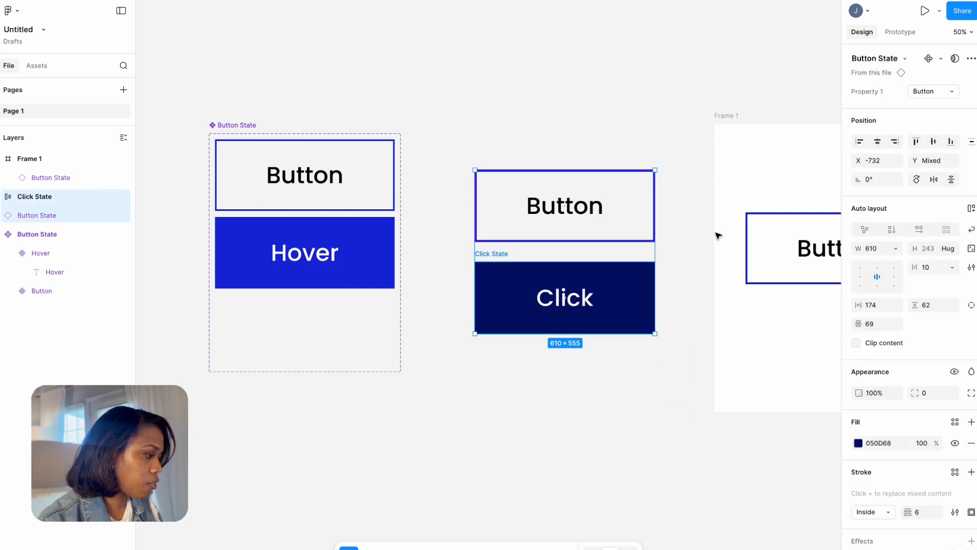
Combine the Button copy and Click State into a component set and align it beside the Button State set.
{"action": "left_click", "coordinate": [940, 59]}
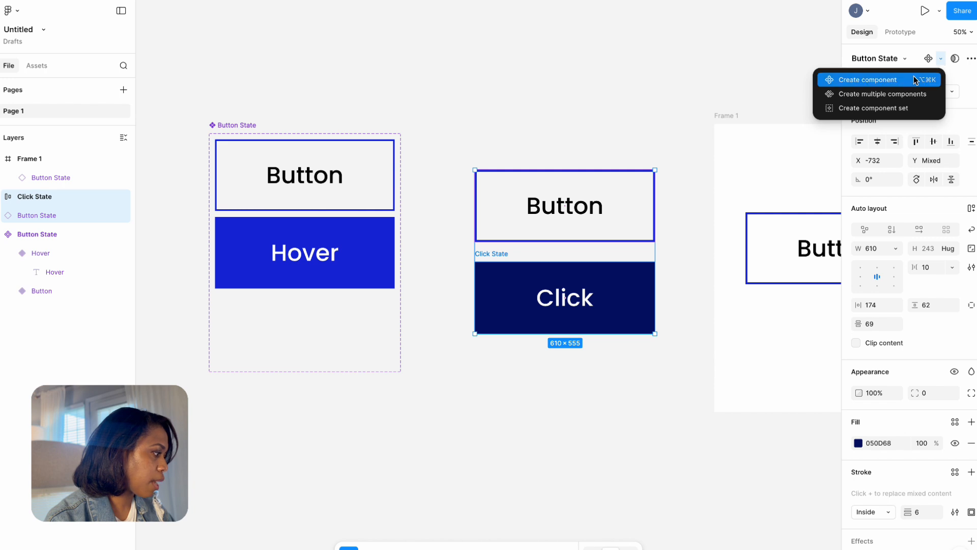
{"action": "left_click", "coordinate": [884, 110]}
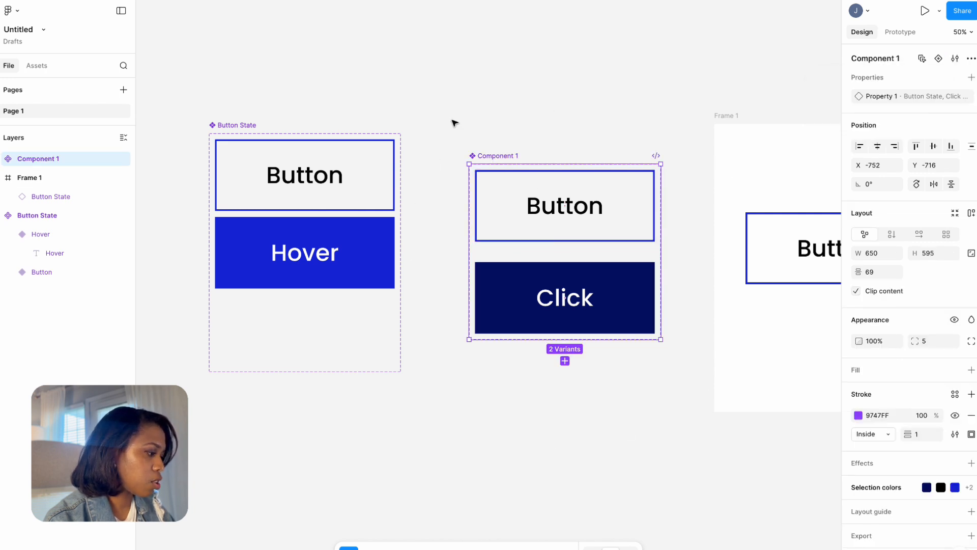
{"action": "left_click_drag", "start_coordinate": [633, 324], "coordinate": [625, 294]}
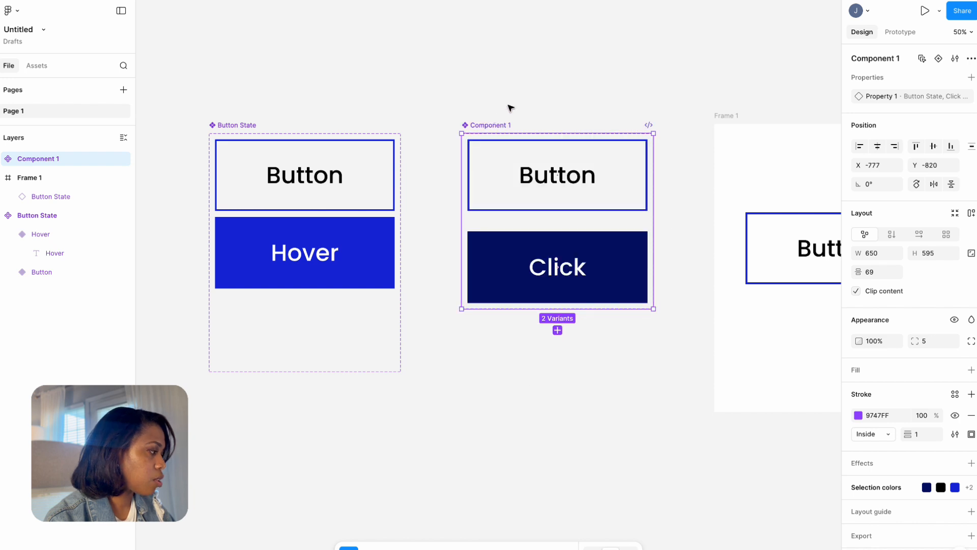
Add a prototype connection from the new set's Button variant to its Click variant.
{"action": "left_click", "coordinate": [898, 32]}
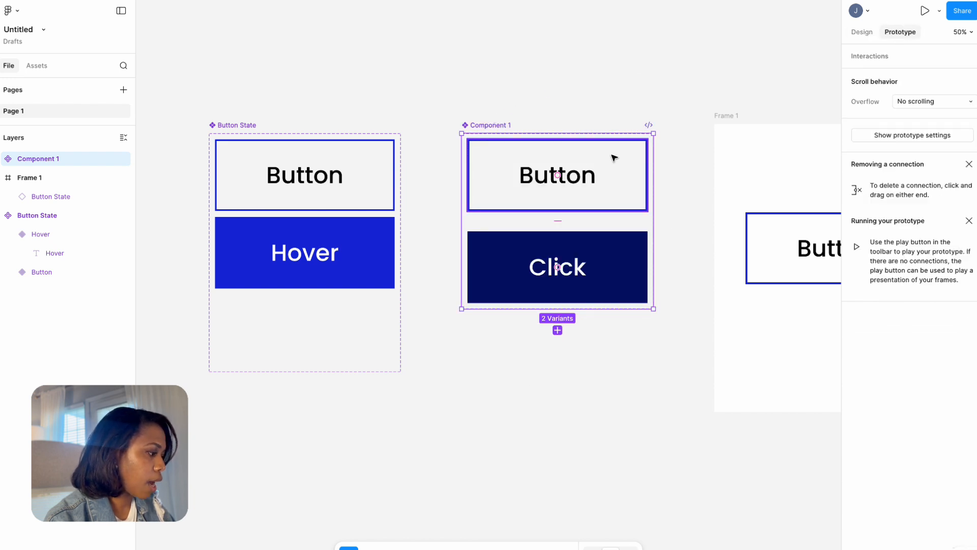
{"action": "left_click", "coordinate": [617, 170]}
{"action": "left_click_drag", "start_coordinate": [558, 211], "coordinate": [556, 253]}
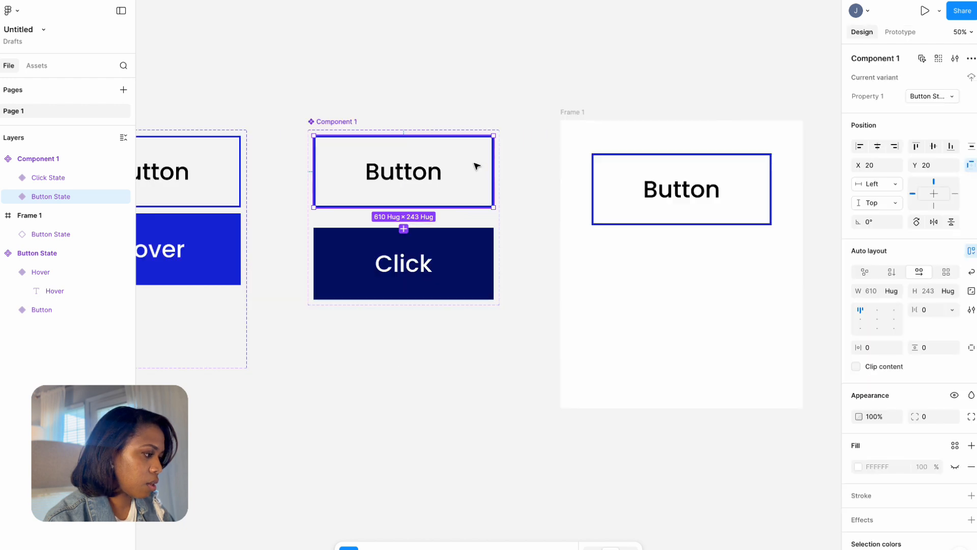
Place an instance of the click-enabled Button below the existing button in Frame 1 and test clicking it in the prototype preview.
{"action": "left_click_drag", "start_coordinate": [476, 166], "coordinate": [748, 286]}
{"action": "key", "text": "Escape"}
{"action": "left_click", "coordinate": [925, 11]}
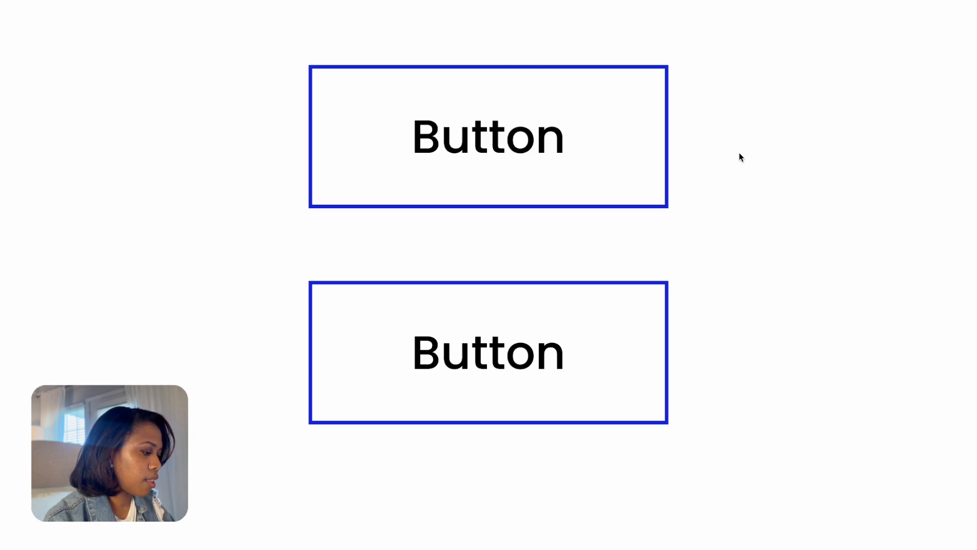
{"action": "left_click", "coordinate": [605, 355]}
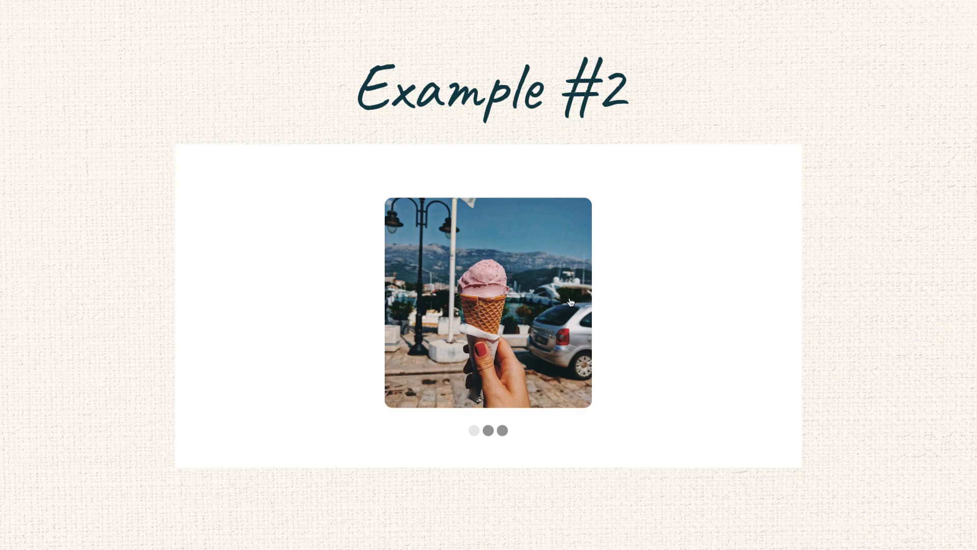
{"action": "left_click", "coordinate": [571, 301]}
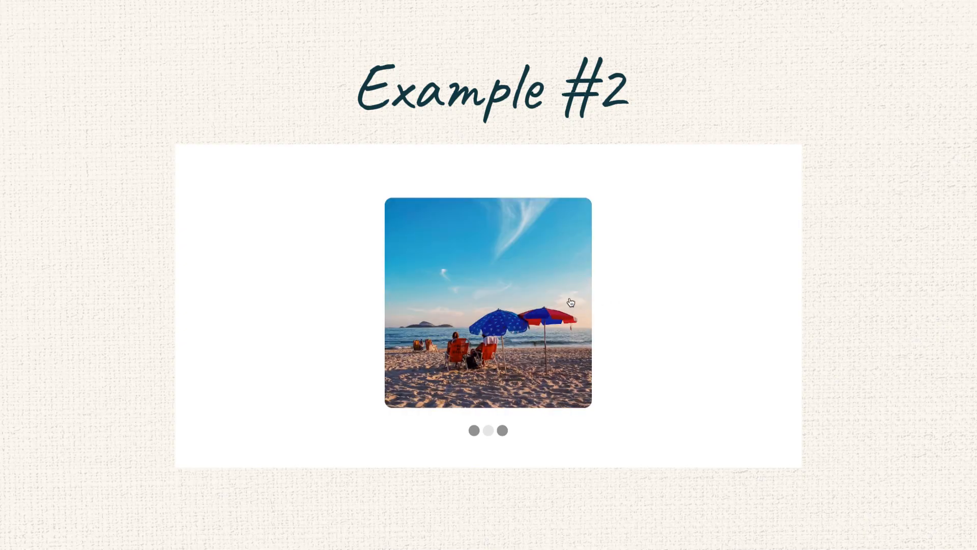
{"action": "left_click", "coordinate": [571, 302]}
{"action": "left_click", "coordinate": [570, 302]}
{"action": "left_click", "coordinate": [570, 301]}
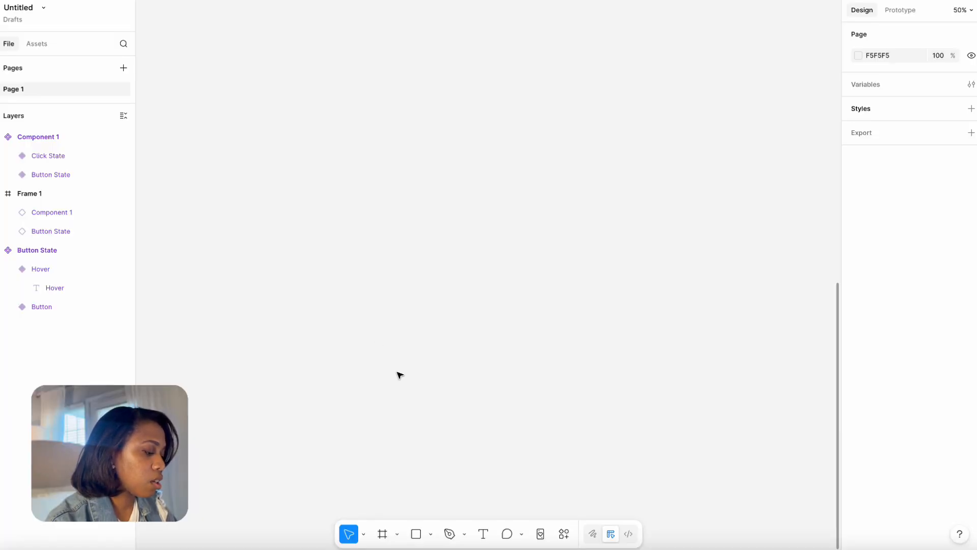
Draw a rectangle about 750 × 760 on an empty part of the canvas and round its corners to about 28.
{"action": "left_click", "coordinate": [416, 538]}
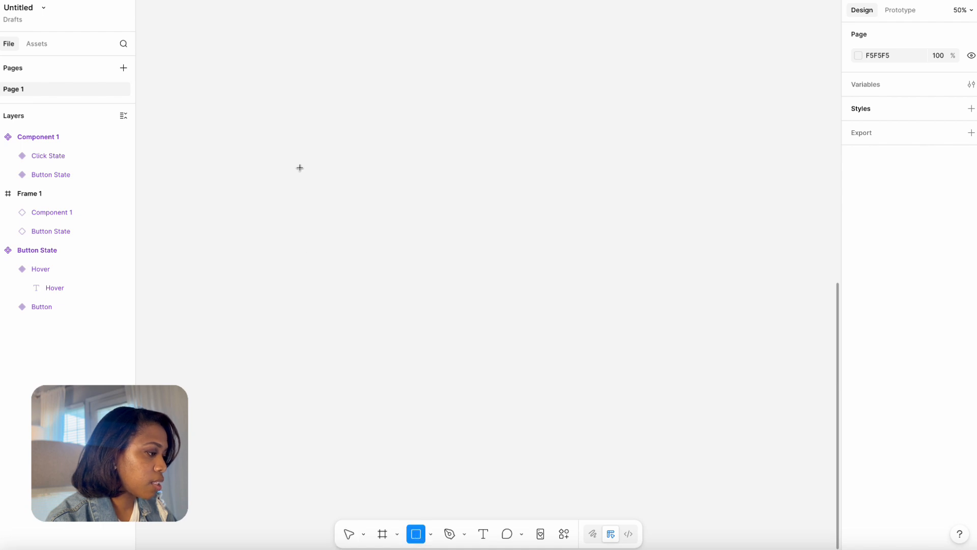
{"action": "mouse_move", "coordinate": [319, 119]}
{"action": "left_mouse_down"}
{"action": "mouse_move", "coordinate": [496, 344]}
{"action": "mouse_move", "coordinate": [541, 343]}
{"action": "left_mouse_up"}
{"action": "left_click_drag", "start_coordinate": [537, 339], "coordinate": [533, 336]}
Open the Pexels plugin for the rectangle and search for "icecream" photos.
{"action": "left_click", "coordinate": [564, 533]}
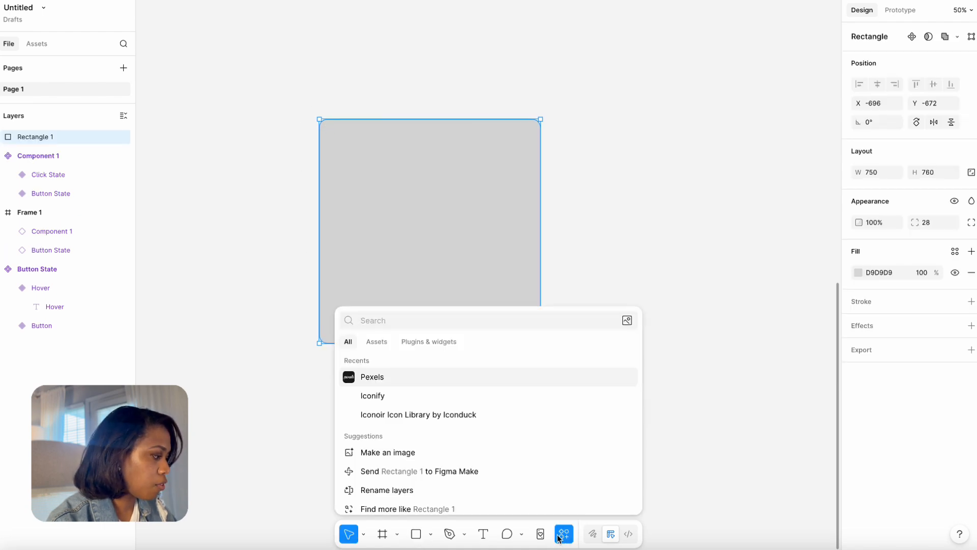
{"action": "left_click", "coordinate": [369, 377]}
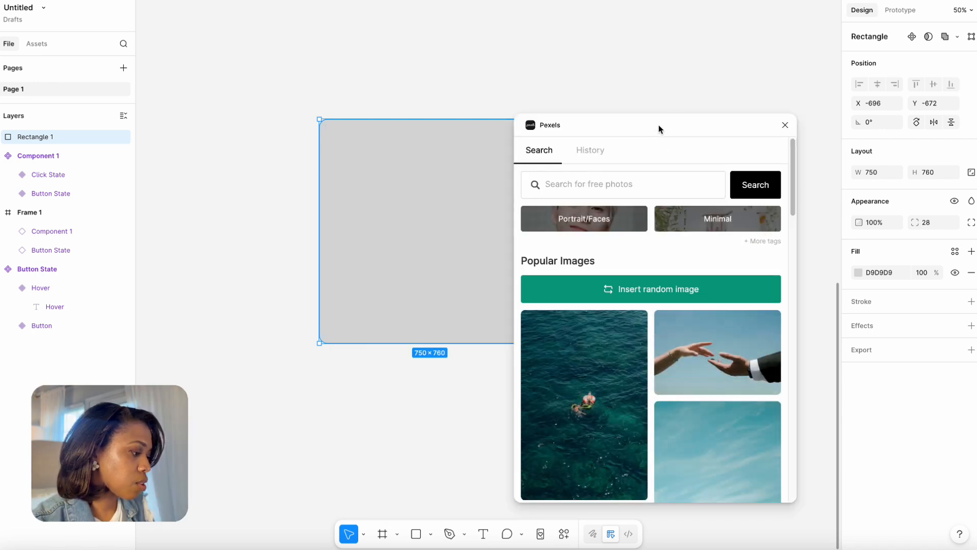
{"action": "left_click_drag", "start_coordinate": [659, 128], "coordinate": [800, 66]}
{"action": "left_click", "coordinate": [723, 127]}
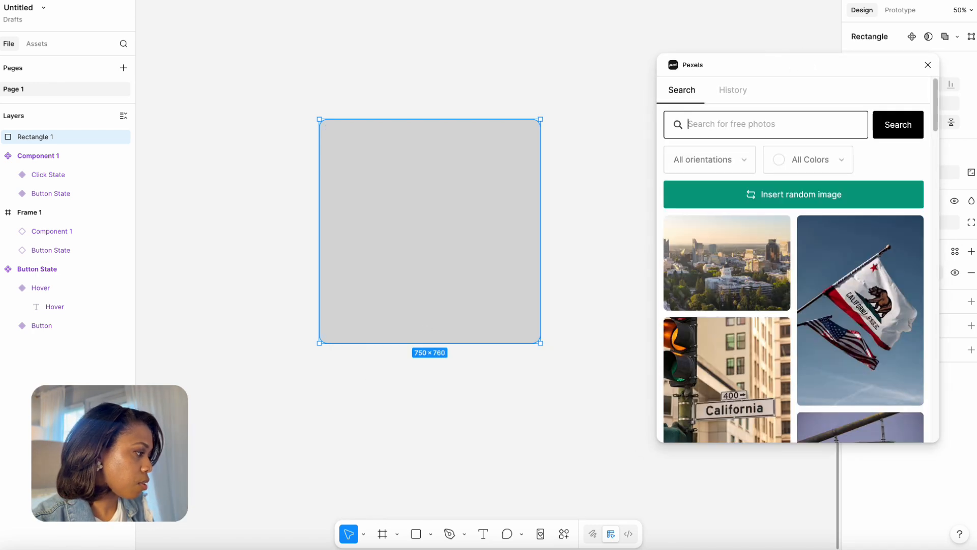
{"action": "type", "text": "icecrea"}
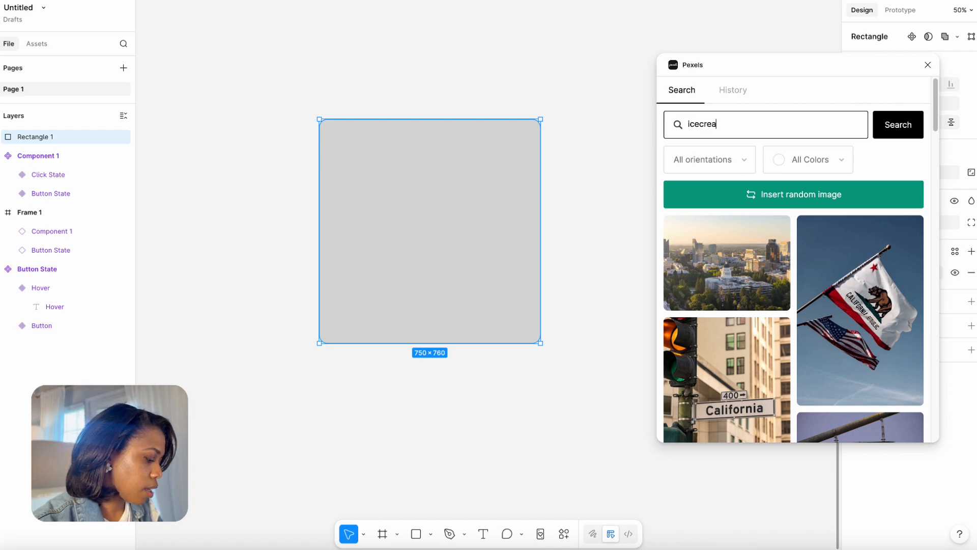
{"action": "type", "text": "m"}
Fill the rectangle with the photo of a hand holding a pink ice cream cone in front of a harbour.
{"action": "scroll", "coordinate": [973, 396], "scroll_direction": "down", "scroll_amount": 4}
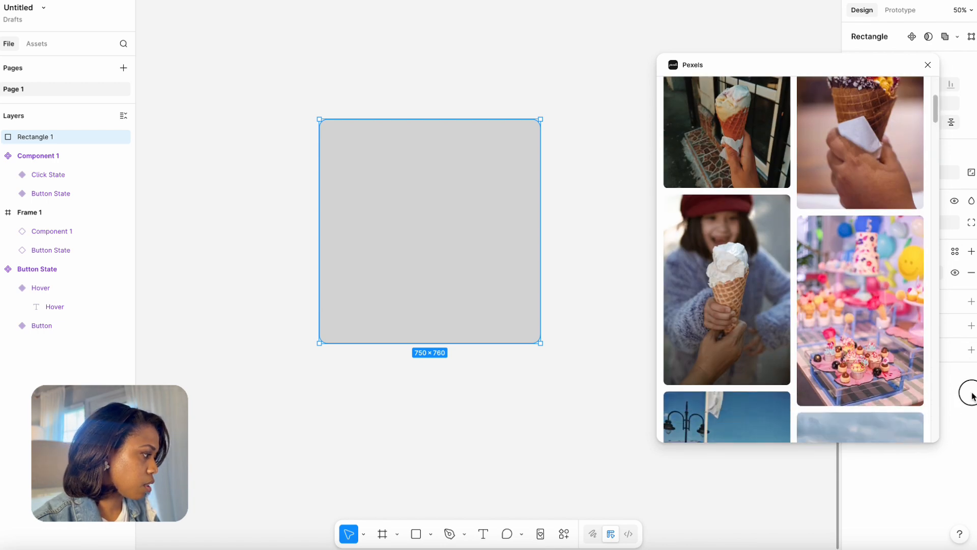
{"action": "scroll", "coordinate": [973, 396], "scroll_direction": "down", "scroll_amount": 8}
{"action": "scroll", "coordinate": [973, 402], "scroll_direction": "up", "scroll_amount": 4}
{"action": "left_click", "coordinate": [748, 305]}
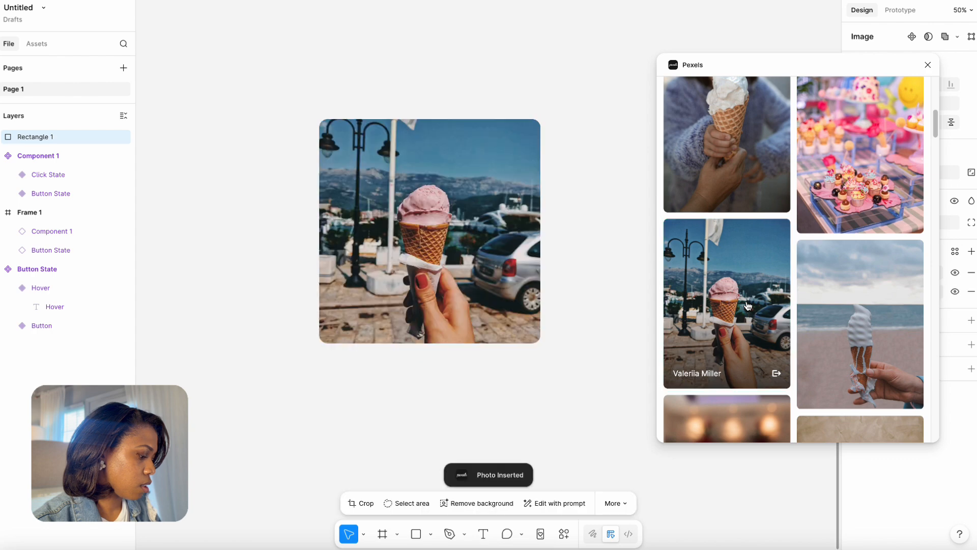
Draw a small circle about 40 × 40 just below the ice cream photo.
{"action": "left_click", "coordinate": [415, 533]}
{"action": "left_click", "coordinate": [431, 533]}
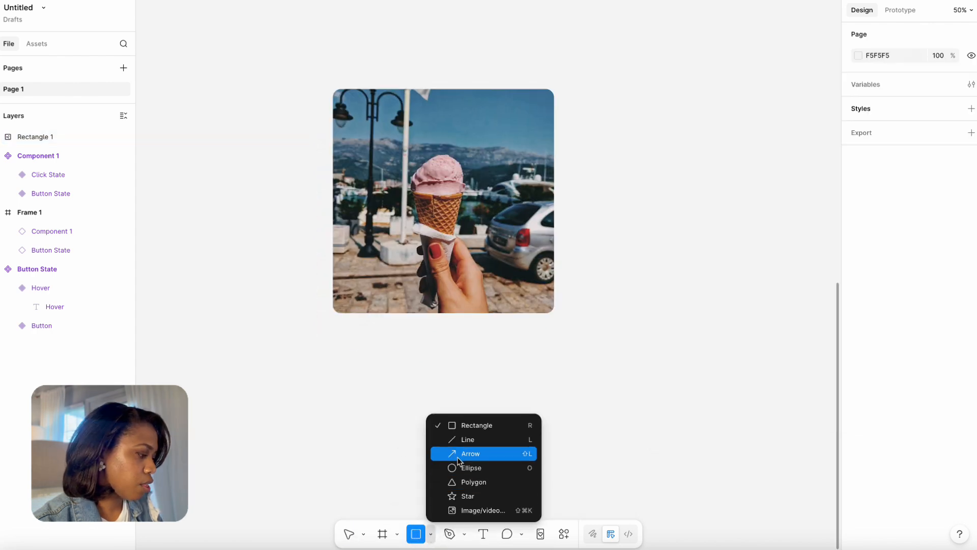
{"action": "left_click", "coordinate": [461, 467]}
{"action": "left_click_drag", "start_coordinate": [416, 329], "coordinate": [428, 340]}
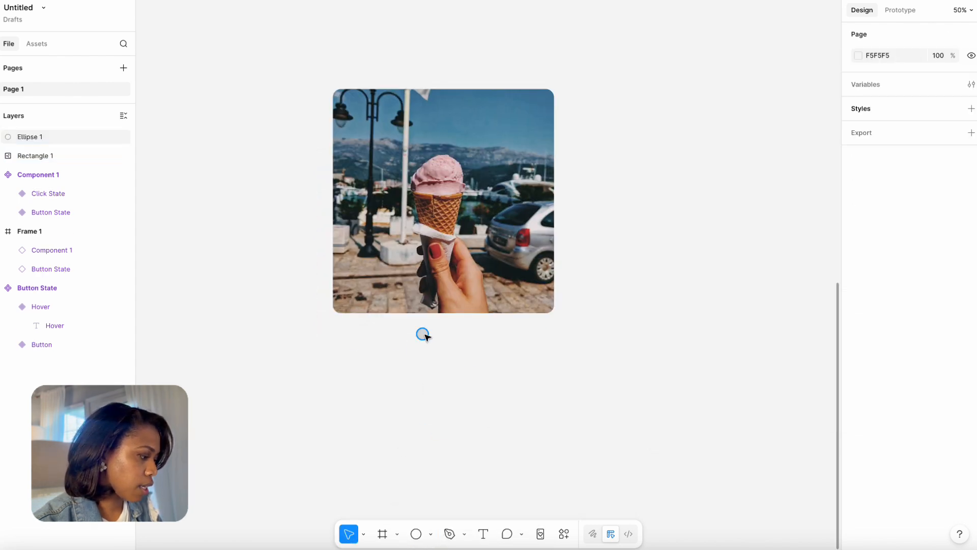
Duplicate the circle into a row of three, wrap the row in auto layout and position it under the photo.
{"action": "left_click_drag", "start_coordinate": [425, 335], "coordinate": [462, 335]}
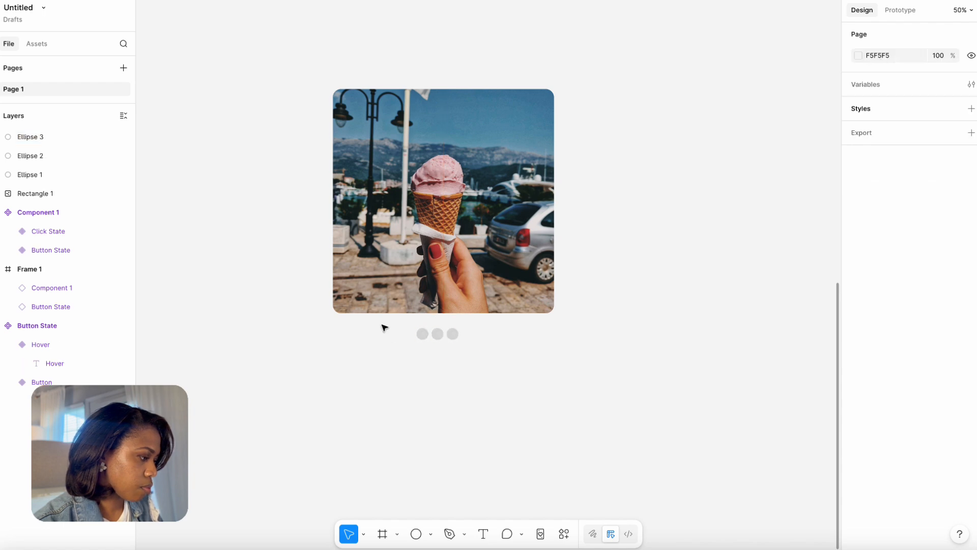
{"action": "left_click_drag", "start_coordinate": [382, 324], "coordinate": [480, 355]}
{"action": "key", "text": "shift+a"}
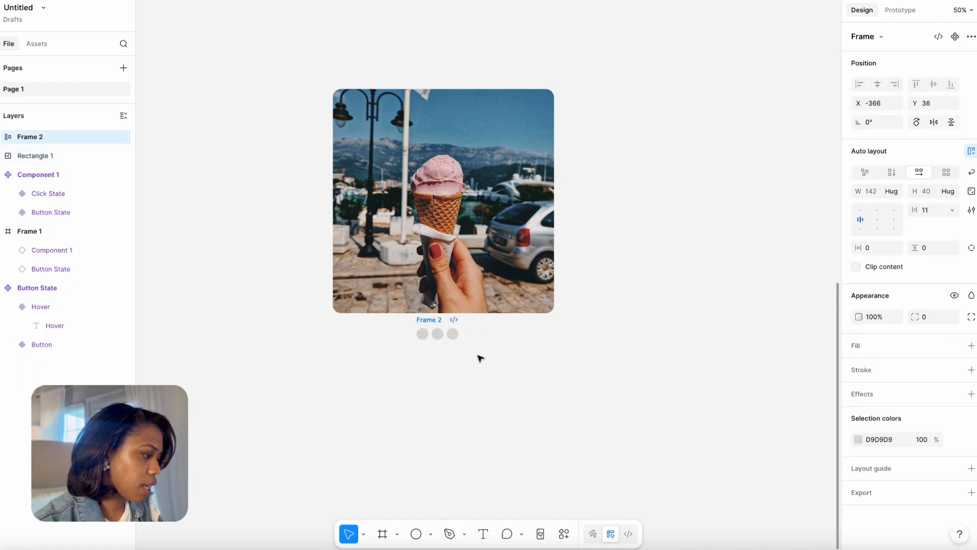
{"action": "left_click_drag", "start_coordinate": [426, 323], "coordinate": [432, 329]}
Recolor the second and third dots grey 9B9B9B and the first dot light grey E8E8E8.
{"action": "left_click", "coordinate": [454, 339]}
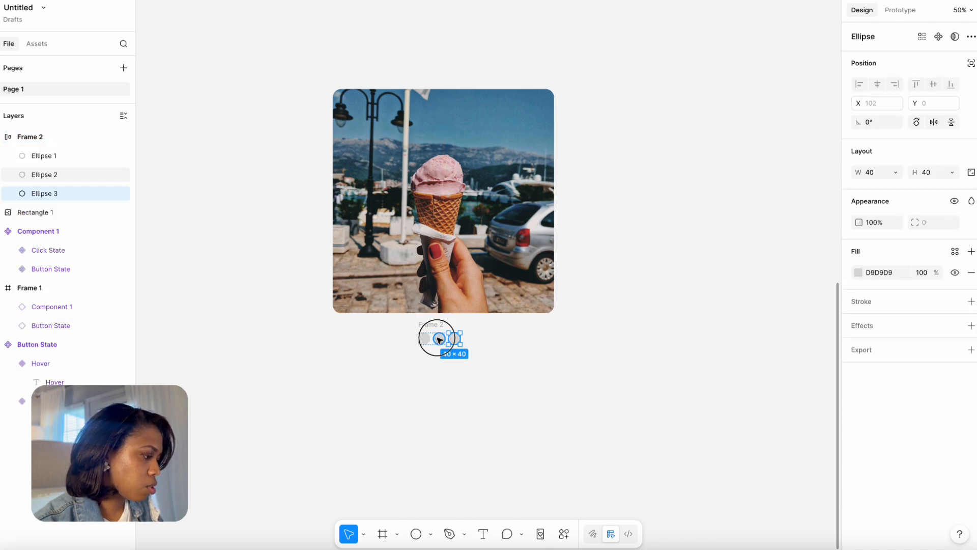
{"action": "left_click", "coordinate": [440, 338], "text": "shift"}
{"action": "left_click", "coordinate": [859, 273]}
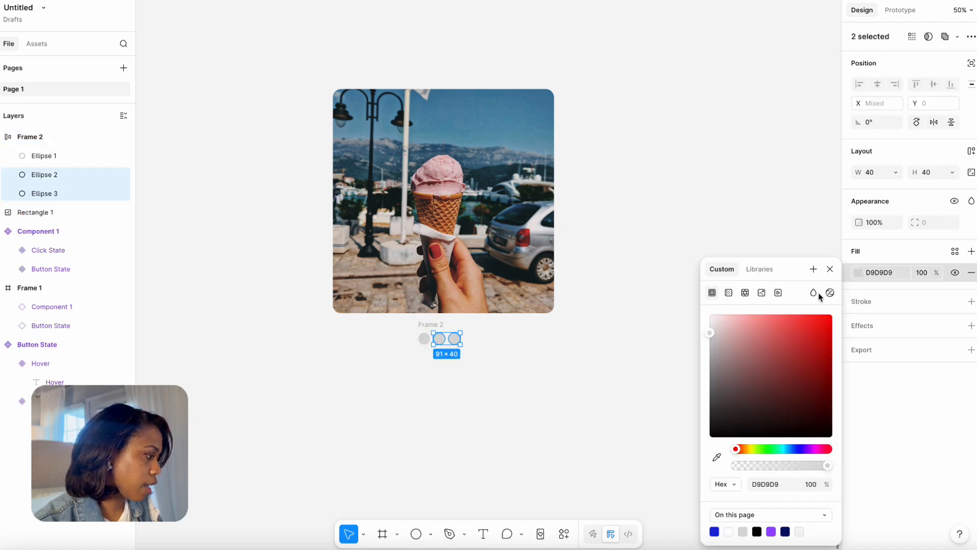
{"action": "left_click", "coordinate": [712, 350]}
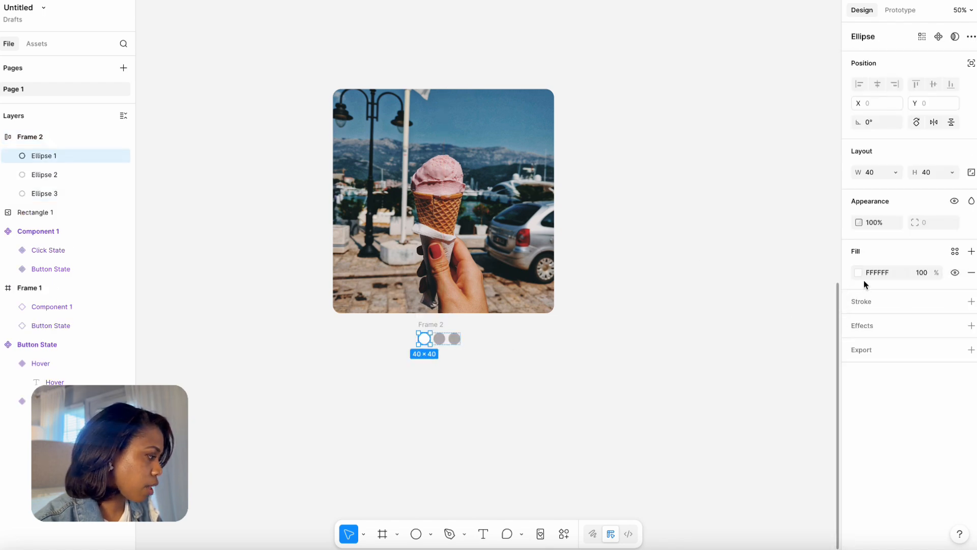
{"action": "left_click", "coordinate": [859, 274]}
{"action": "left_click_drag", "start_coordinate": [712, 321], "coordinate": [704, 327]}
Wrap the photo and the row of dots in a vertical auto layout frame and rename it "Slide 1".
{"action": "left_click_drag", "start_coordinate": [277, 35], "coordinate": [569, 362]}
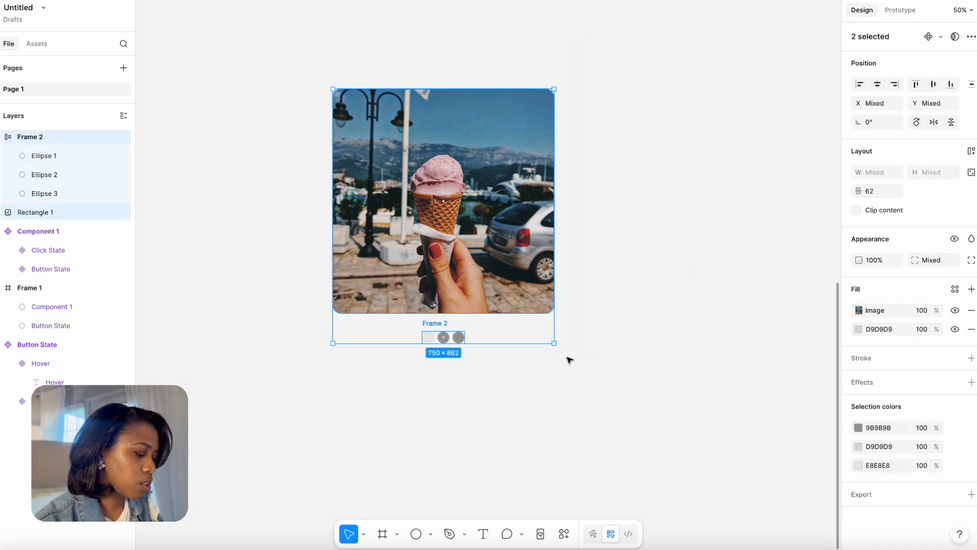
{"action": "key", "text": "shift+a"}
{"action": "left_click_drag", "start_coordinate": [345, 80], "coordinate": [308, 98]}
{"action": "type", "text": "Slide 1"}
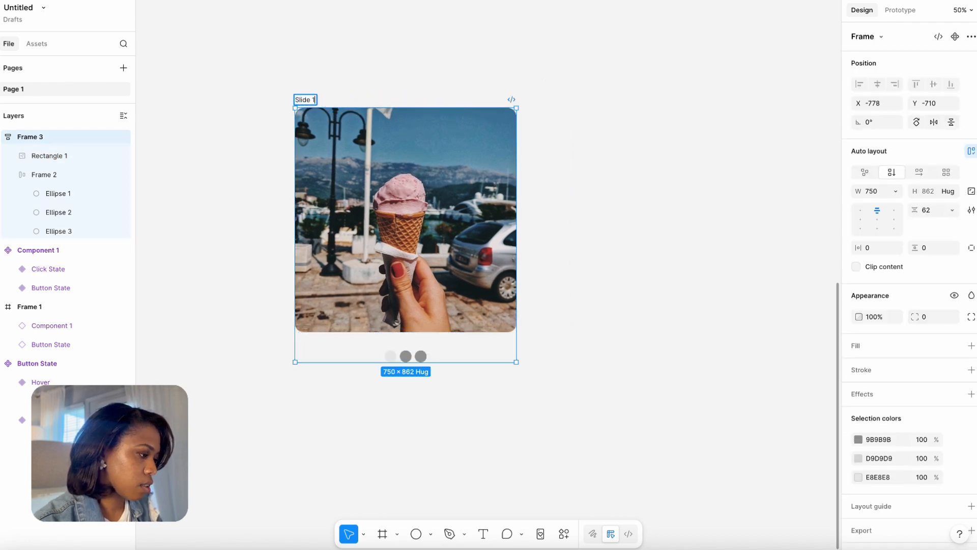
{"action": "key", "text": "Return"}
Duplicate the Slide 1 frame twice, lining up the copies in a row beside the original.
{"action": "left_click_drag", "start_coordinate": [306, 101], "coordinate": [565, 104]}
{"action": "scroll", "coordinate": [421, 71], "scroll_direction": "right", "scroll_amount": 5}
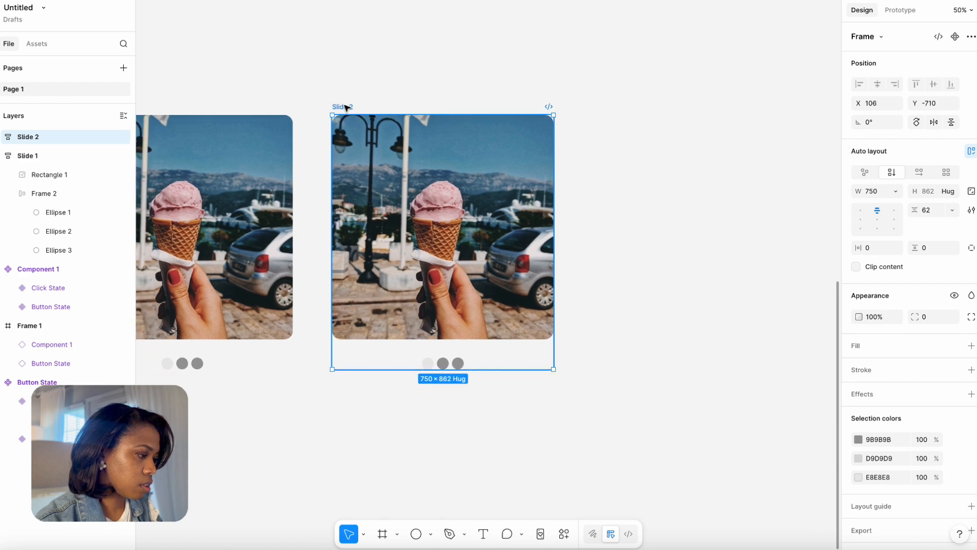
{"action": "left_click_drag", "start_coordinate": [342, 103], "coordinate": [613, 112]}
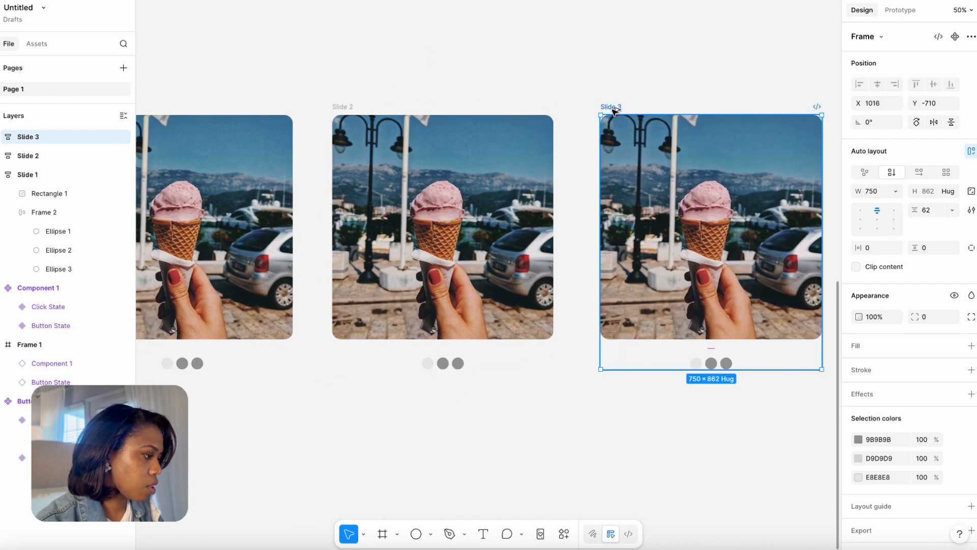
Select the photo in Slide 2, open the Pexels plugin and search for "beach".
{"action": "left_click", "coordinate": [556, 96]}
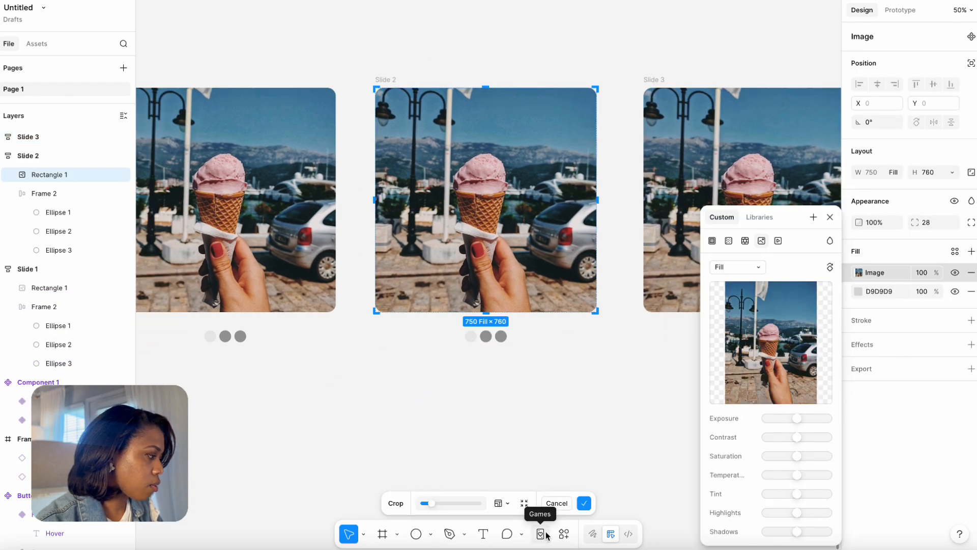
{"action": "left_click", "coordinate": [564, 534]}
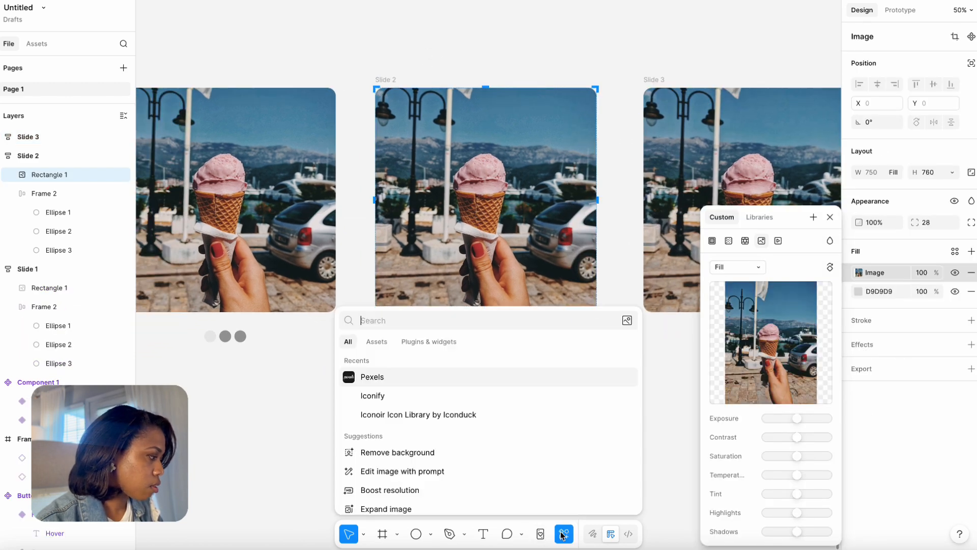
{"action": "left_click", "coordinate": [402, 378]}
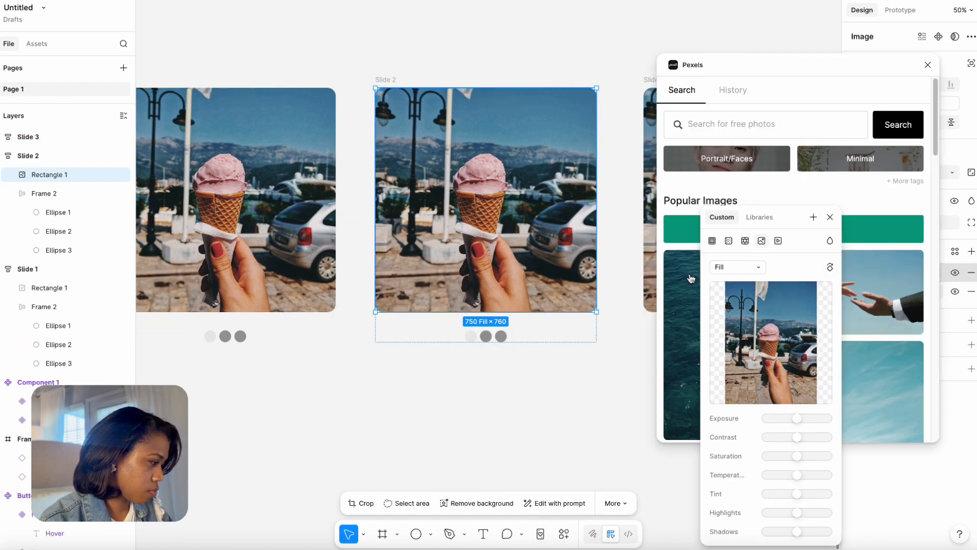
{"action": "left_click", "coordinate": [689, 124]}
{"action": "type", "text": "beach"}
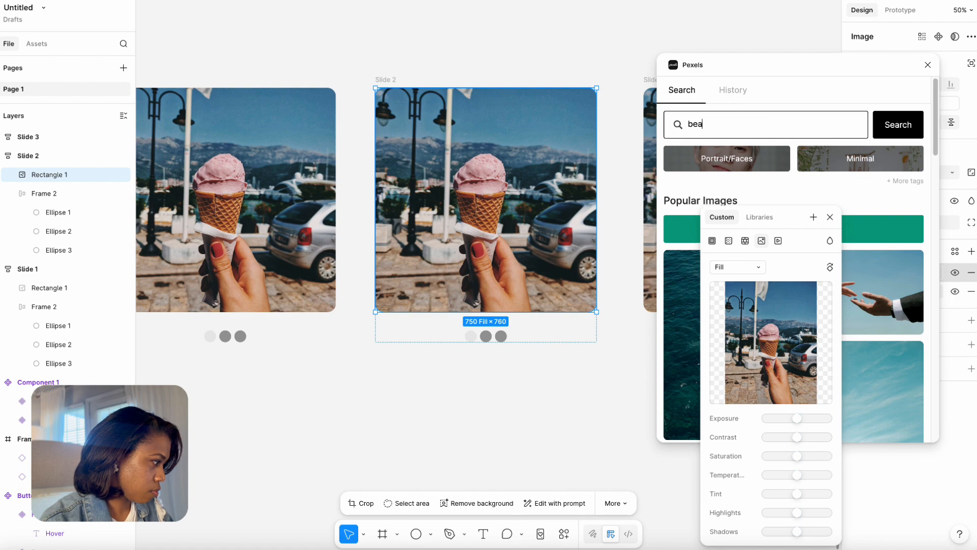
{"action": "key", "text": "Return"}
Replace the Slide 2 photo with the beach umbrellas picture and shift it upward in its crop to show more sand.
{"action": "left_click_drag", "start_coordinate": [936, 135], "coordinate": [939, 170]}
{"action": "left_click", "coordinate": [867, 157]}
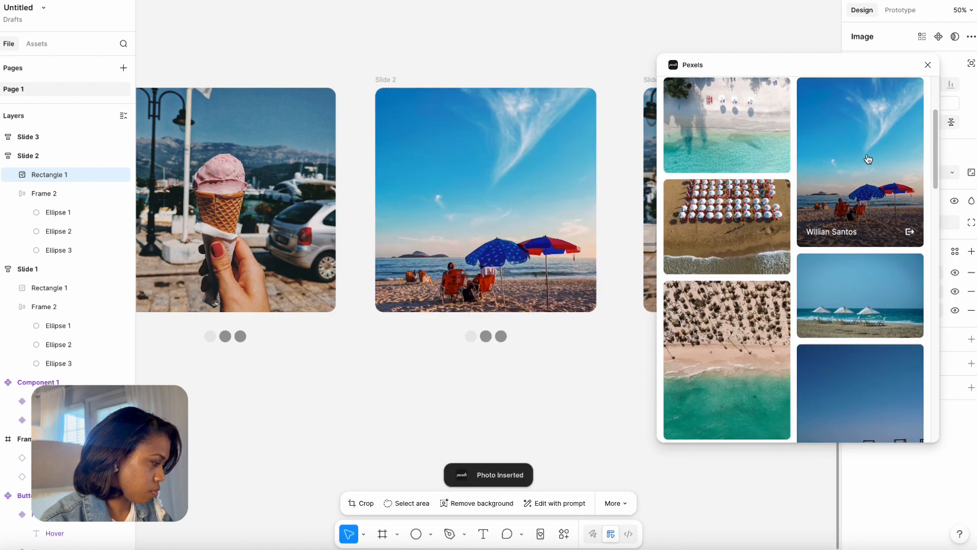
{"action": "double_click", "coordinate": [512, 245]}
{"action": "left_click_drag", "start_coordinate": [512, 245], "coordinate": [513, 199]}
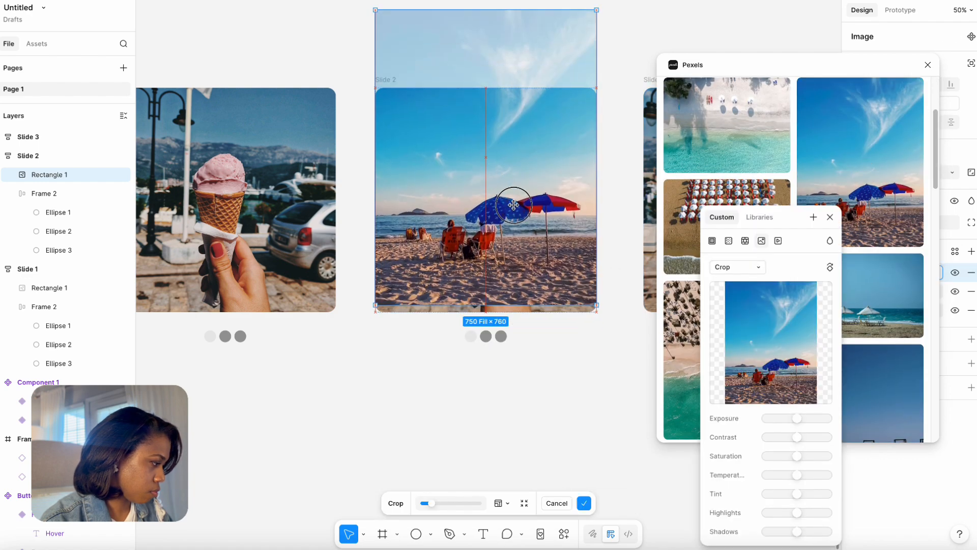
Replace the Slide 3 photo with the orange sunset picture and close the Pexels plugin.
{"action": "left_click_drag", "start_coordinate": [736, 34], "coordinate": [601, 47]}
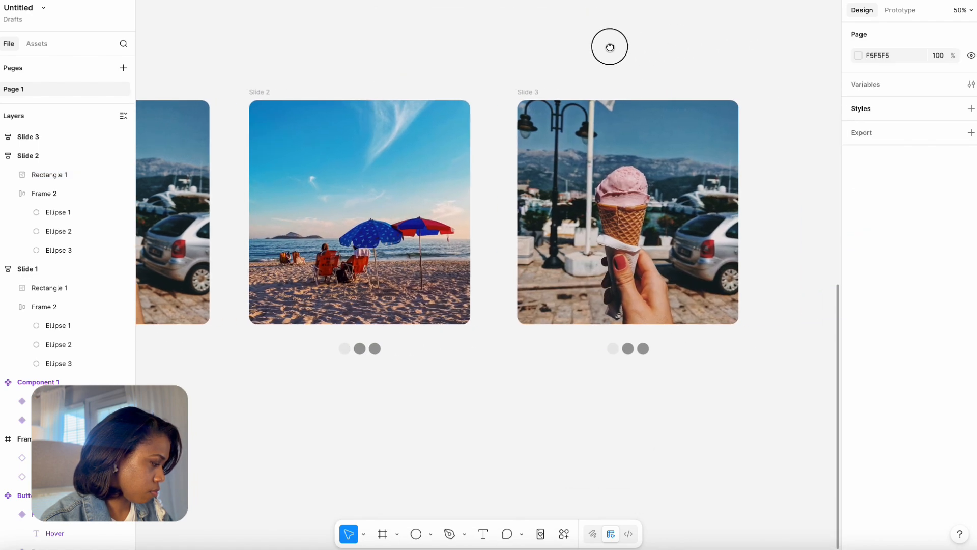
{"action": "left_click", "coordinate": [618, 158]}
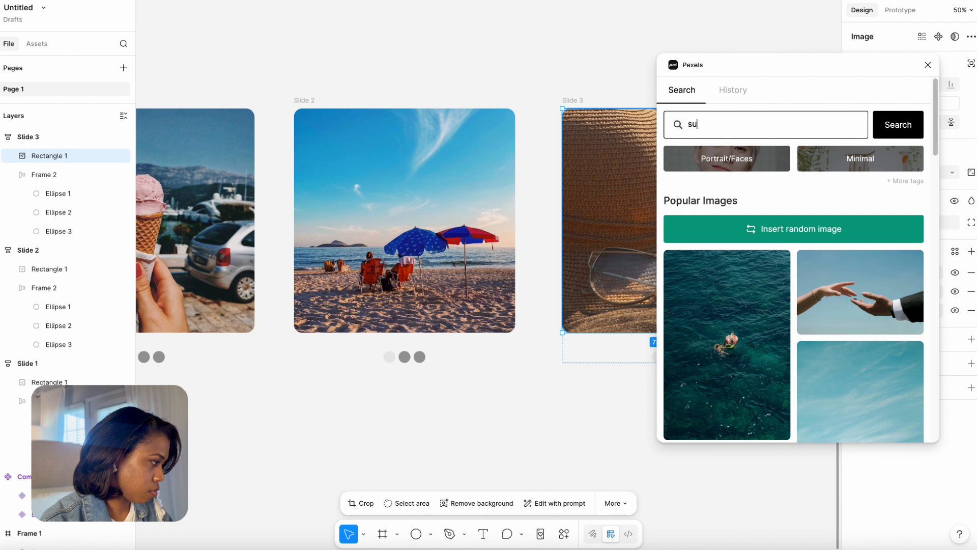
{"action": "scroll", "coordinate": [873, 342], "scroll_direction": "down", "scroll_amount": 15}
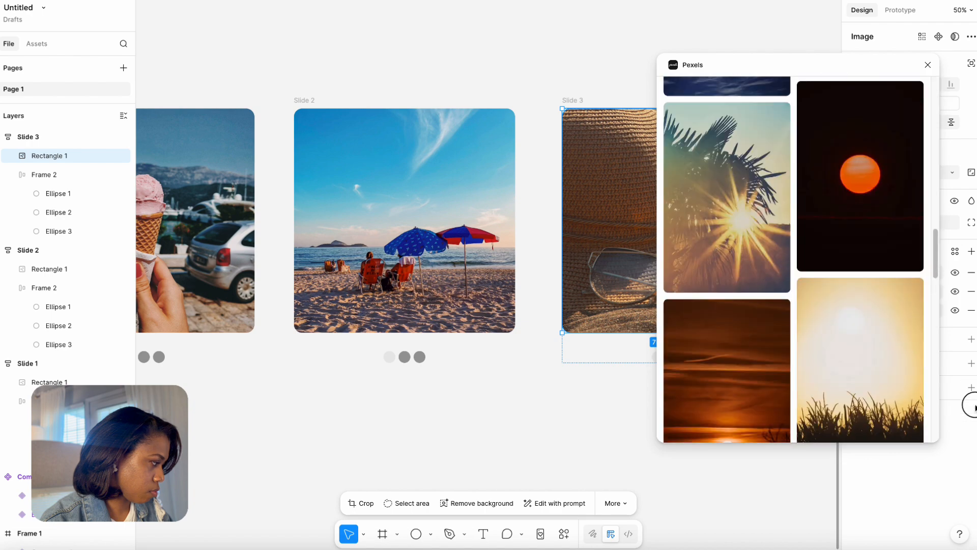
{"action": "left_click", "coordinate": [874, 342]}
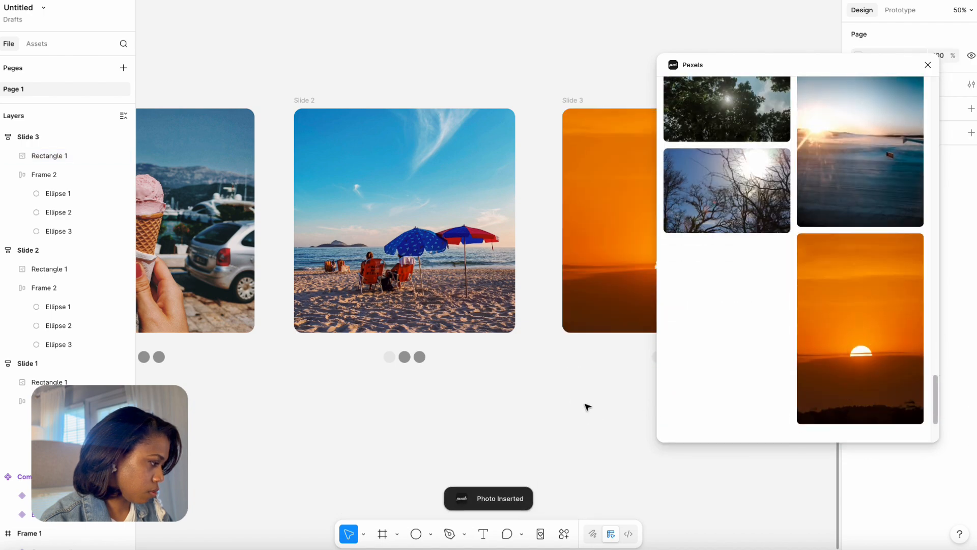
{"action": "left_click", "coordinate": [929, 67]}
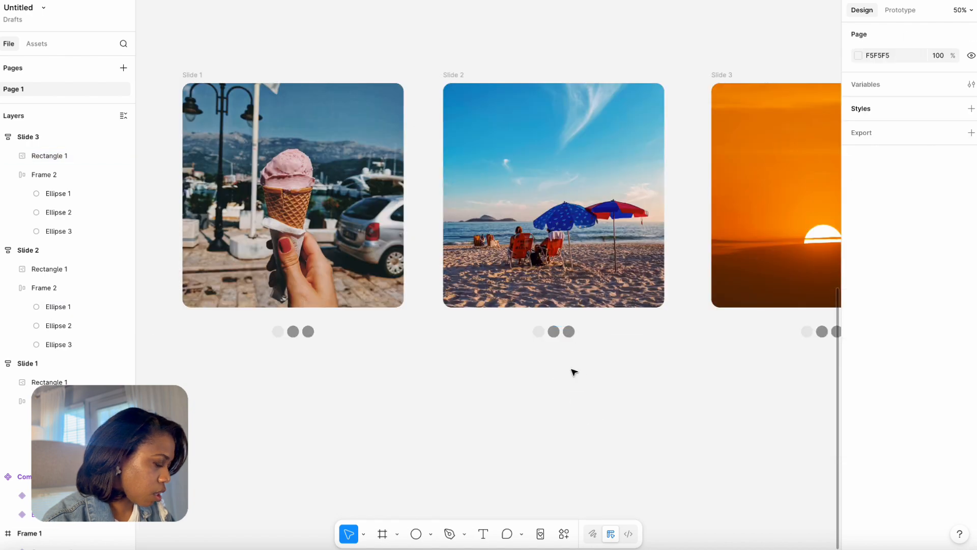
Move the light grey dot in Slide 2 to the middle position of the row.
{"action": "double_click", "coordinate": [539, 332]}
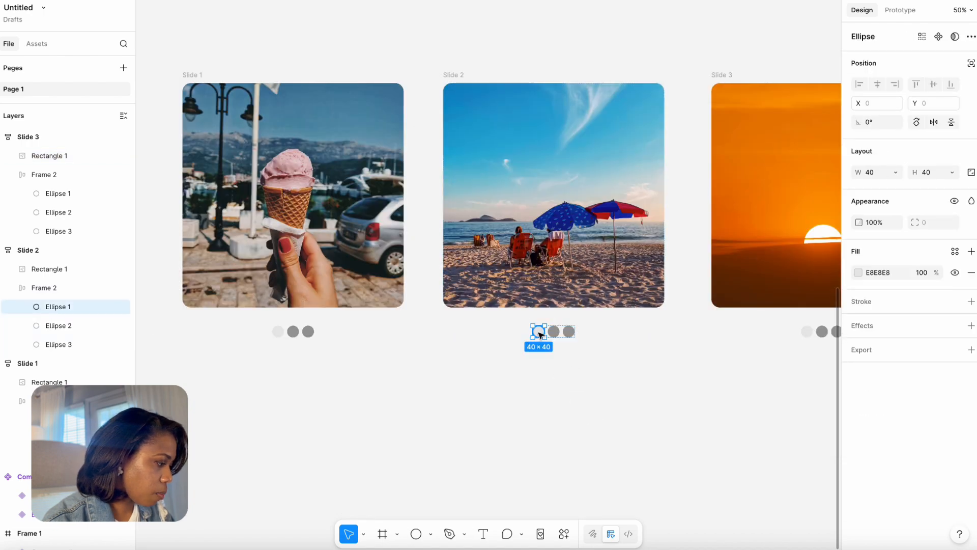
{"action": "left_click_drag", "start_coordinate": [540, 334], "coordinate": [550, 340]}
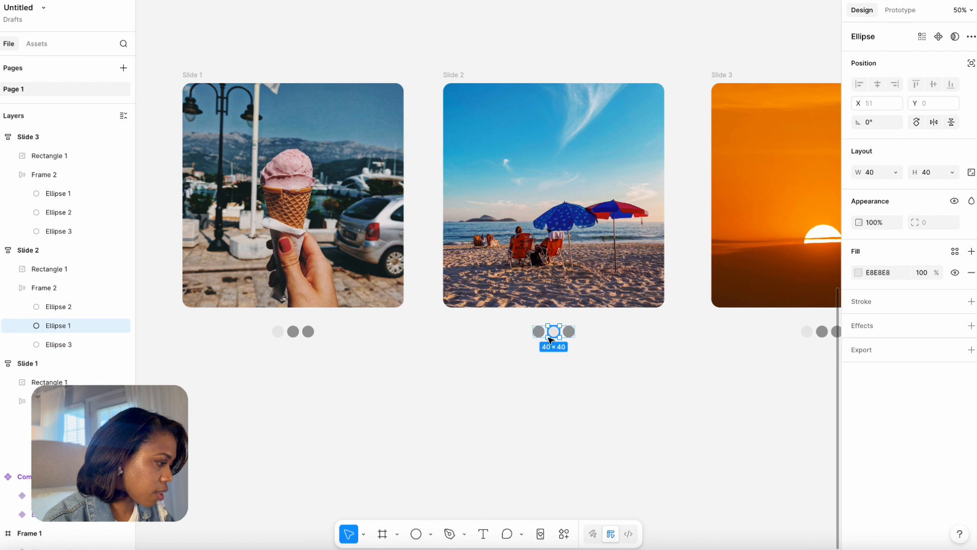
Move the light grey dot in Slide 3 to the last position of the row.
{"action": "left_click", "coordinate": [665, 404]}
{"action": "scroll", "coordinate": [636, 381], "scroll_direction": "right", "scroll_amount": 5}
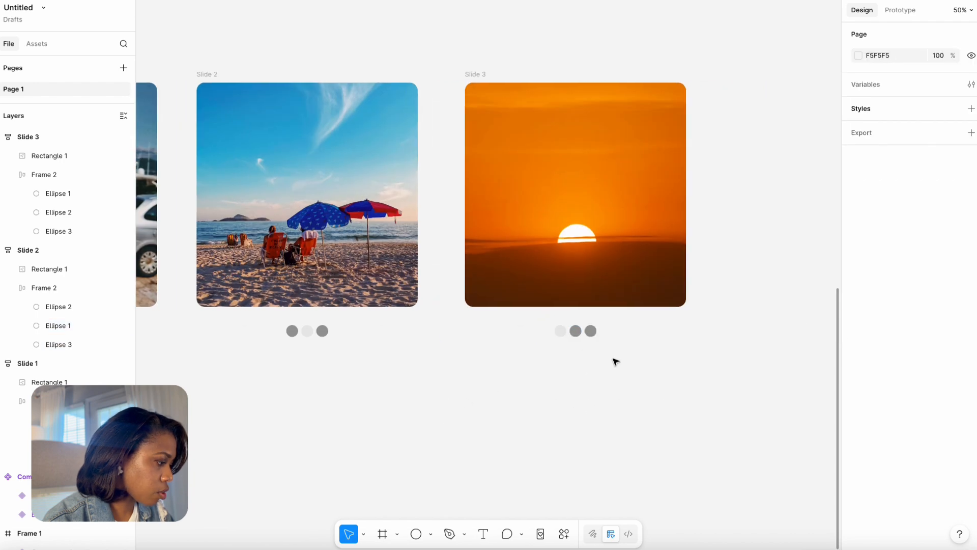
{"action": "left_click", "coordinate": [562, 337]}
{"action": "double_click", "coordinate": [561, 331]}
{"action": "left_click_drag", "start_coordinate": [560, 331], "coordinate": [591, 332]}
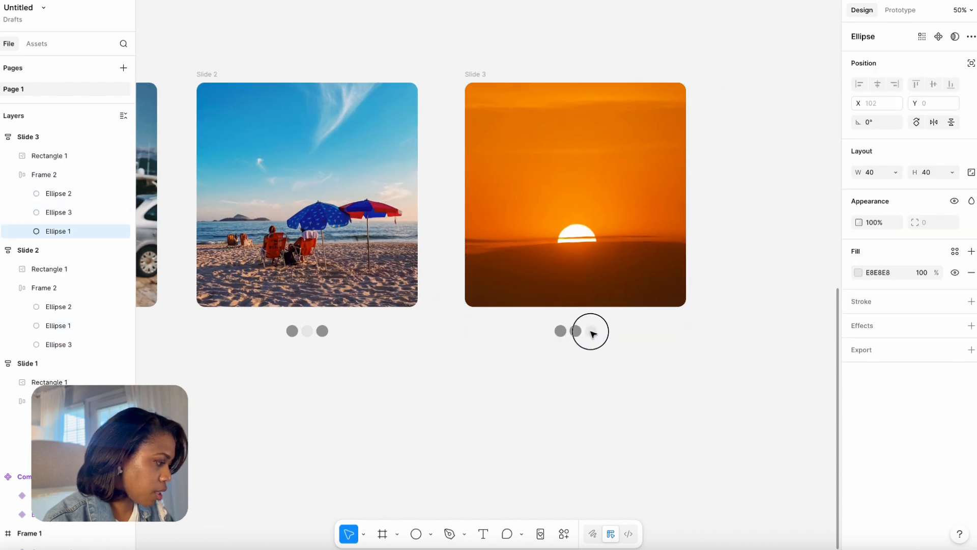
{"action": "left_click", "coordinate": [584, 380]}
Select all three slides and combine them into one component set.
{"action": "left_click_drag", "start_coordinate": [446, 360], "coordinate": [668, 358]}
{"action": "left_click_drag", "start_coordinate": [603, 316], "coordinate": [442, 340]}
{"action": "key", "text": "super+minus"}
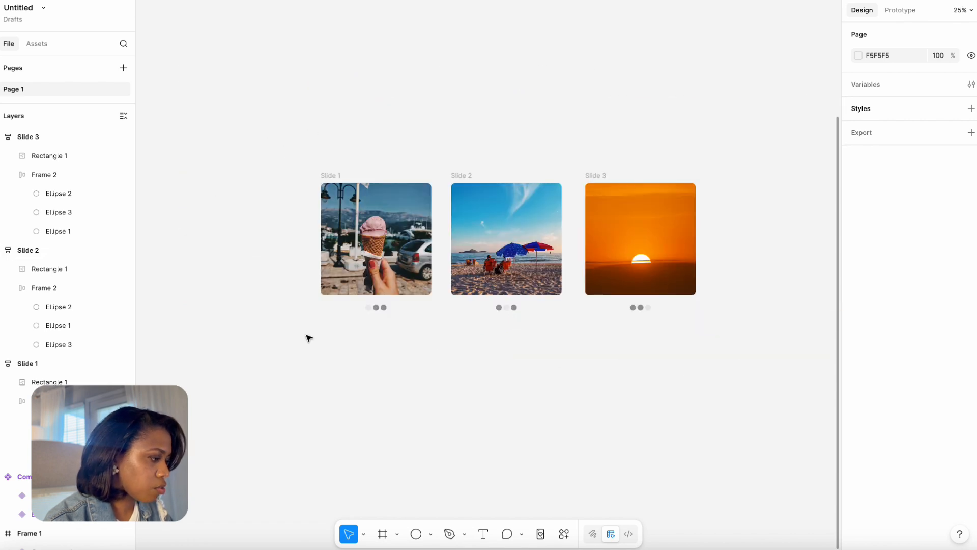
{"action": "left_click_drag", "start_coordinate": [275, 122], "coordinate": [742, 369]}
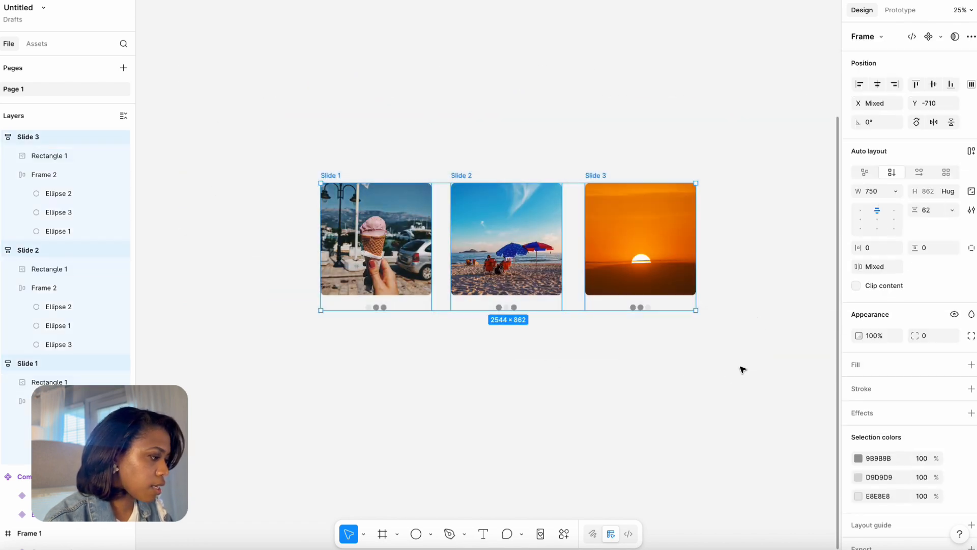
{"action": "left_click", "coordinate": [940, 36]}
{"action": "left_click", "coordinate": [881, 91]}
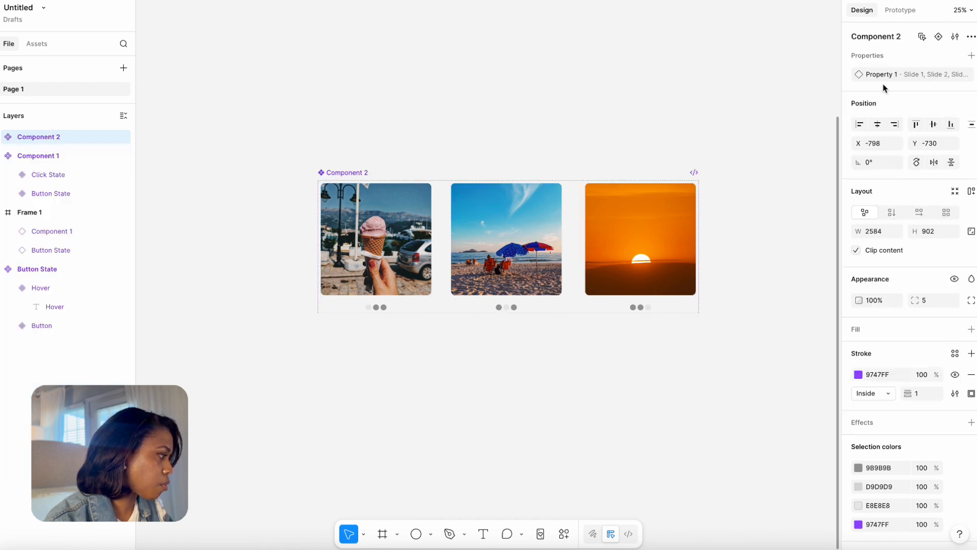
{"action": "left_click", "coordinate": [621, 135]}
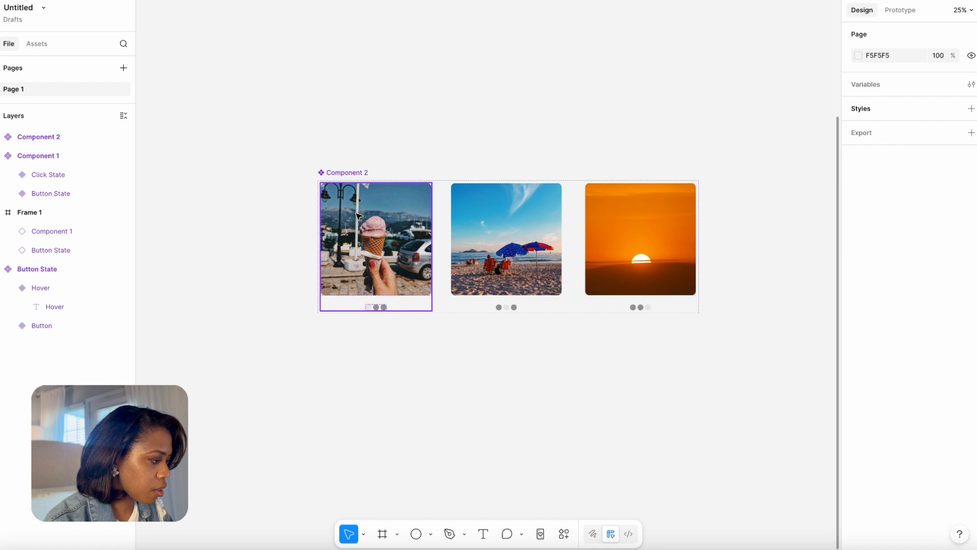
Add an on-click prototype interaction that changes Slide 1 to Slide 2 with Instant animation.
{"action": "left_click", "coordinate": [391, 223]}
{"action": "left_click", "coordinate": [506, 229]}
{"action": "left_click", "coordinate": [626, 216]}
{"action": "left_click", "coordinate": [900, 10]}
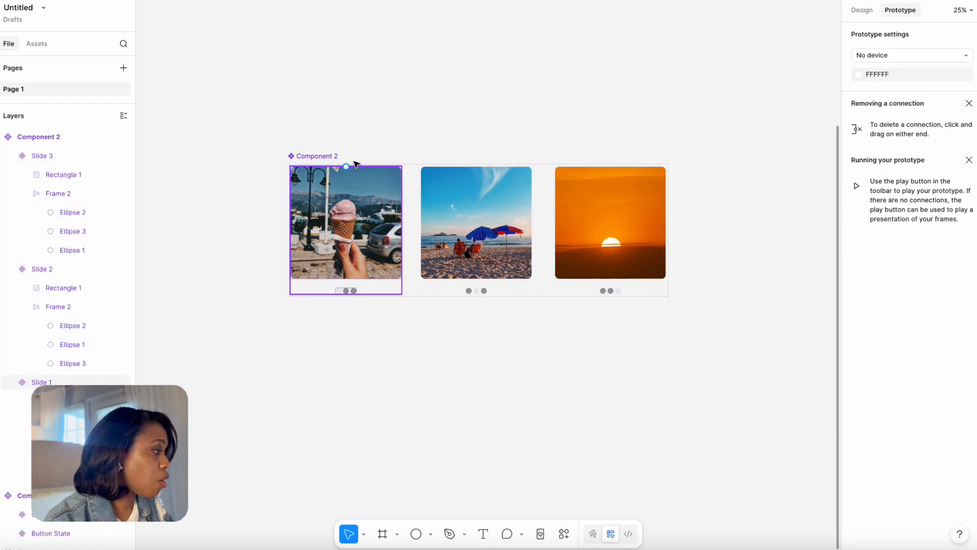
{"action": "left_click", "coordinate": [380, 213]}
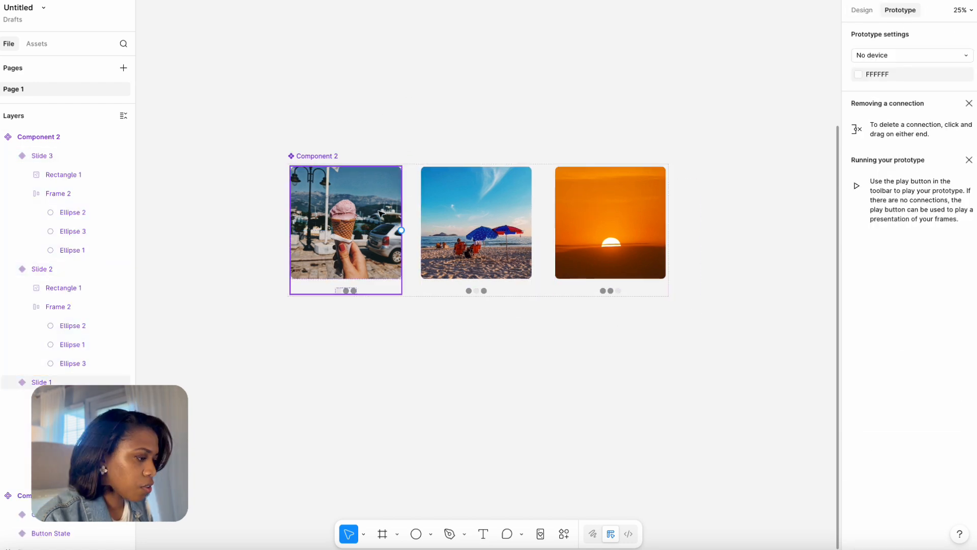
{"action": "left_click", "coordinate": [366, 224]}
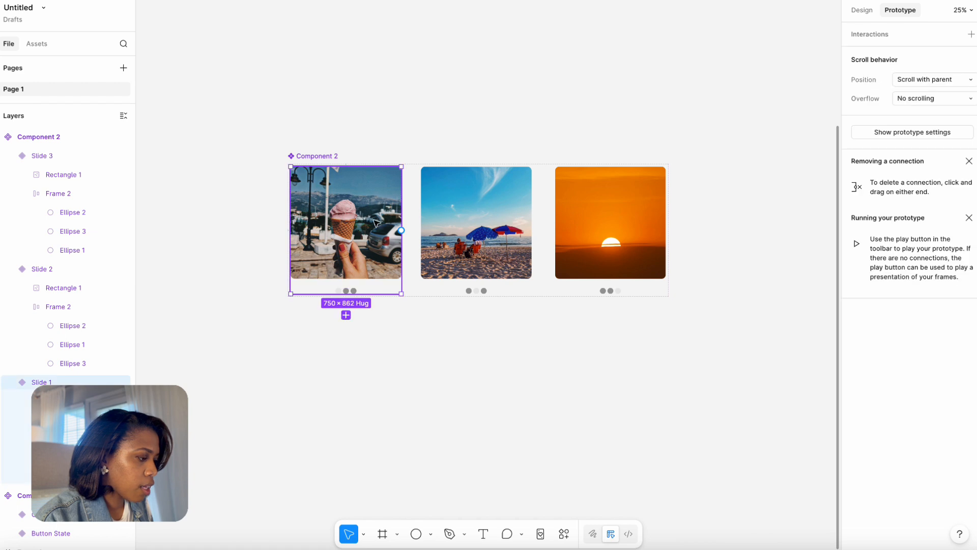
{"action": "left_click_drag", "start_coordinate": [401, 230], "coordinate": [435, 234]}
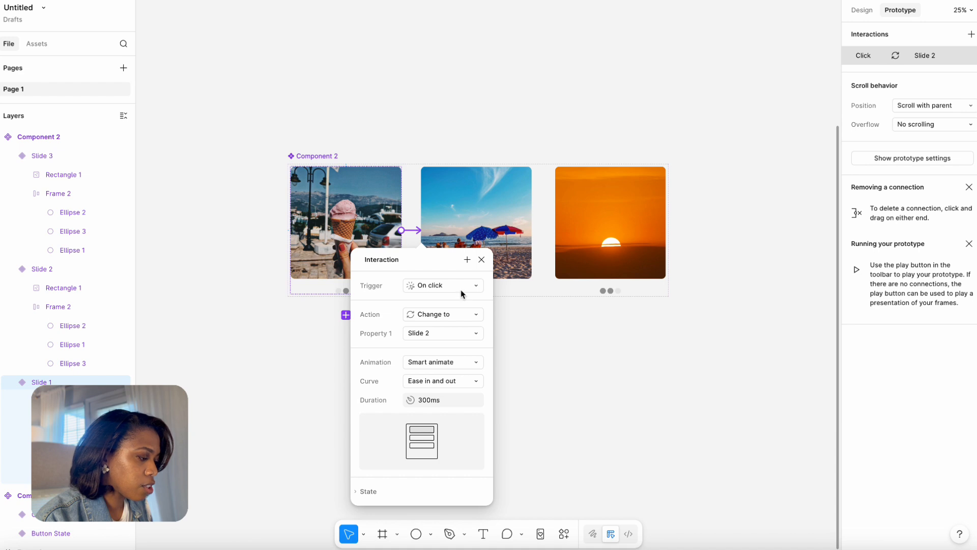
{"action": "left_click_drag", "start_coordinate": [426, 341], "coordinate": [308, 275]}
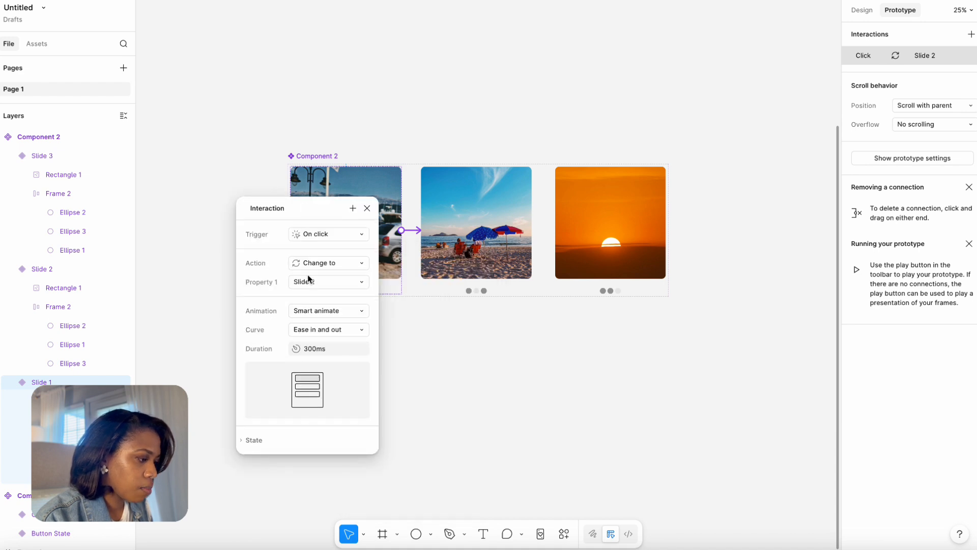
{"action": "left_click", "coordinate": [317, 312]}
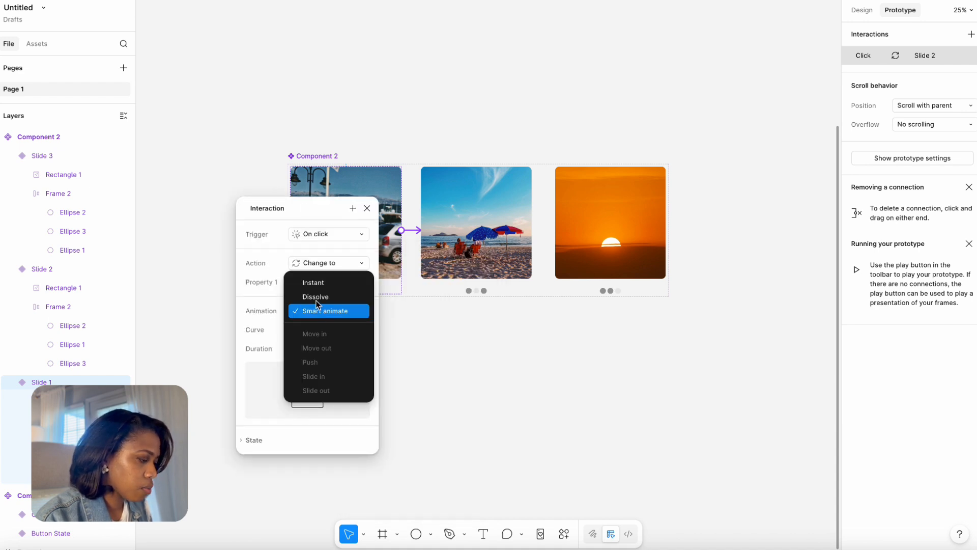
Add on-click interactions that change Slide 2 to Slide 3 with Instant animation and Slide 3 back to Slide 1.
{"action": "left_click", "coordinate": [511, 225]}
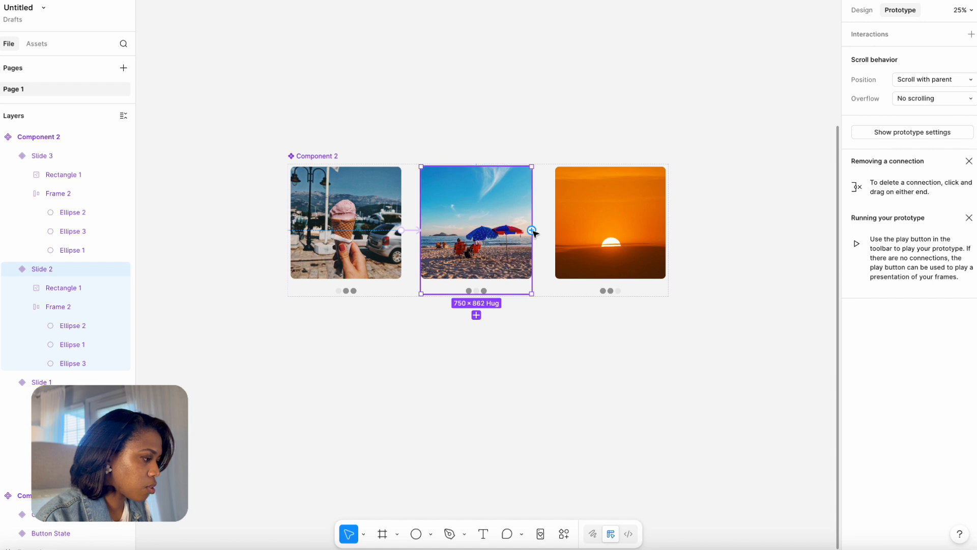
{"action": "left_click_drag", "start_coordinate": [531, 230], "coordinate": [572, 232]}
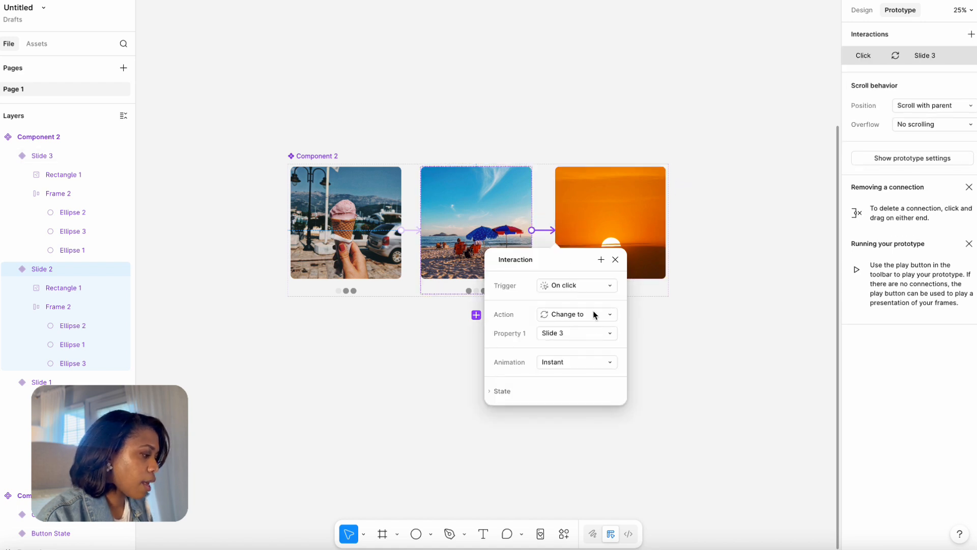
{"action": "left_click", "coordinate": [608, 232]}
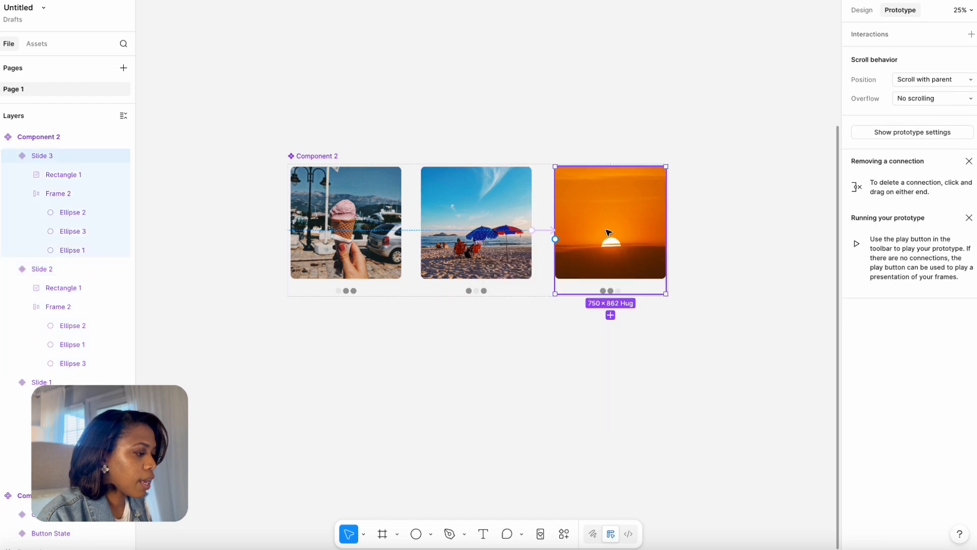
{"action": "left_click", "coordinate": [555, 240]}
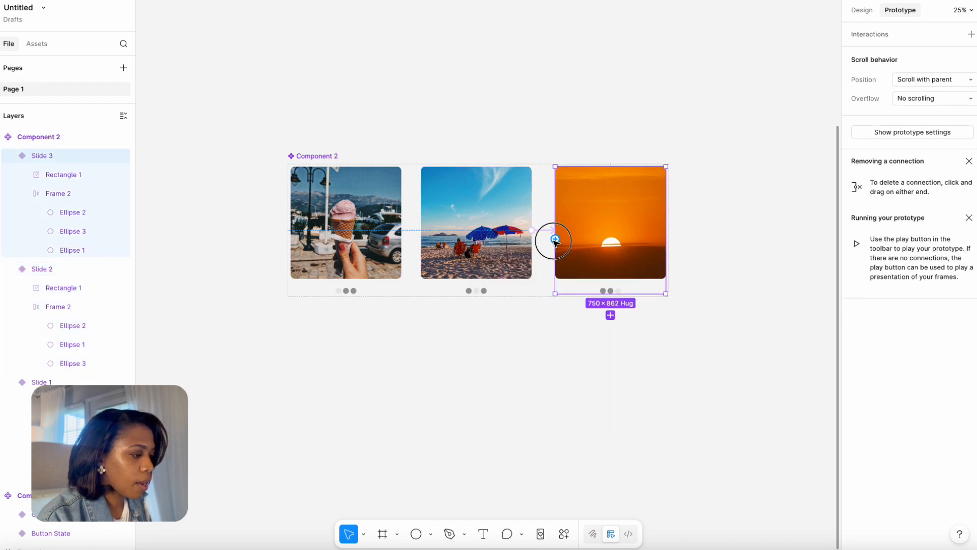
{"action": "left_click_drag", "start_coordinate": [555, 240], "coordinate": [384, 223]}
{"action": "left_click", "coordinate": [820, 55]}
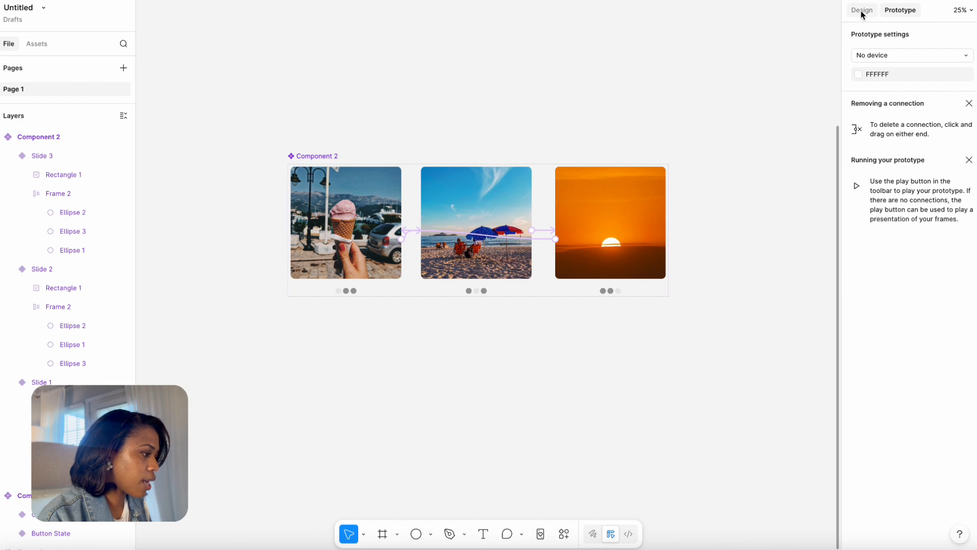
Draw a frame about 1692 × 1688 beside the carousel component set and place a copy of Slide 1 in it.
{"action": "left_click", "coordinate": [862, 11]}
{"action": "scroll", "coordinate": [488, 275], "scroll_direction": "right", "scroll_amount": 5}
{"action": "left_click", "coordinate": [382, 534]}
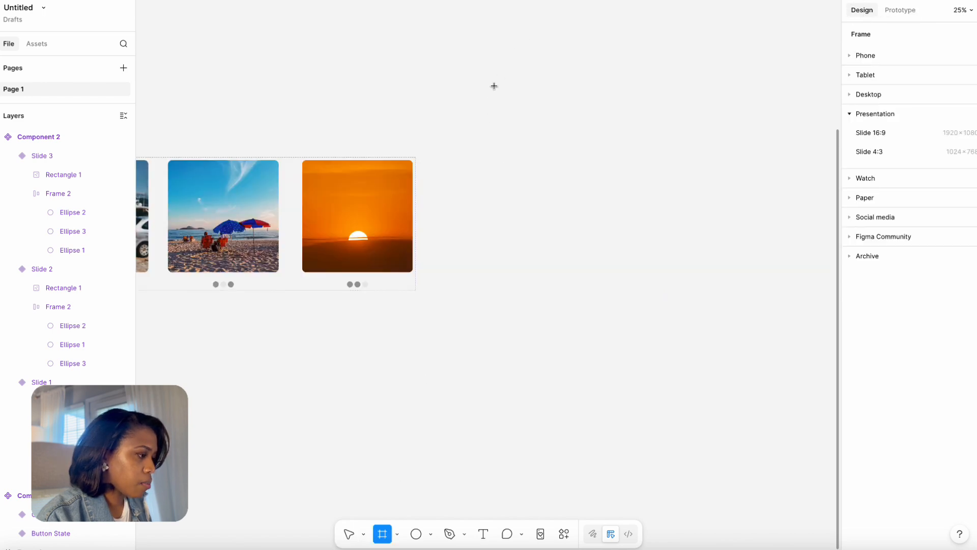
{"action": "mouse_move", "coordinate": [485, 90]}
{"action": "left_mouse_down"}
{"action": "mouse_move", "coordinate": [701, 295]}
{"action": "mouse_move", "coordinate": [731, 336]}
{"action": "left_mouse_up"}
{"action": "scroll", "coordinate": [264, 225], "scroll_direction": "left", "scroll_amount": 3}
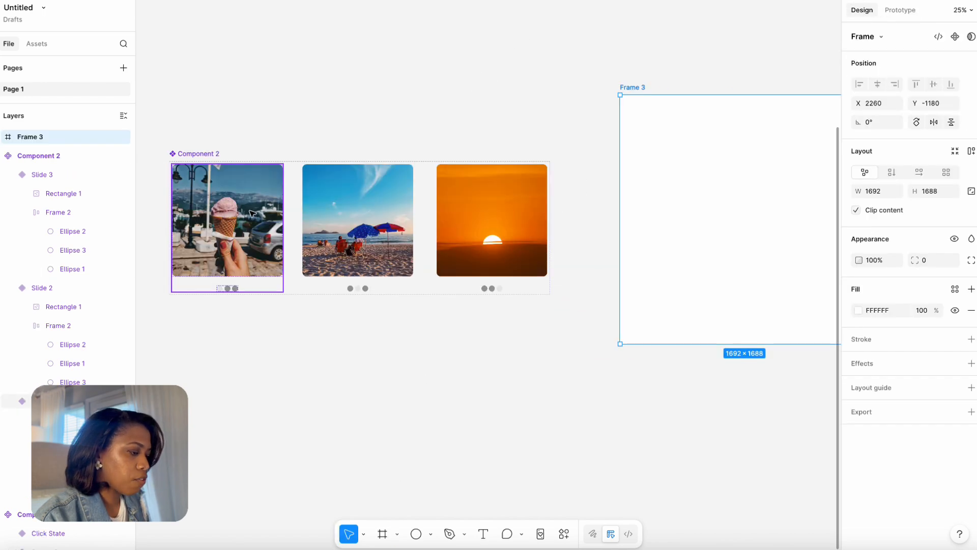
{"action": "key", "text": "alt"}
{"action": "left_click_drag", "start_coordinate": [562, 216], "coordinate": [797, 194]}
Run the prototype and cycle through the carousel slides several times to check the transitions.
{"action": "left_click", "coordinate": [925, 13]}
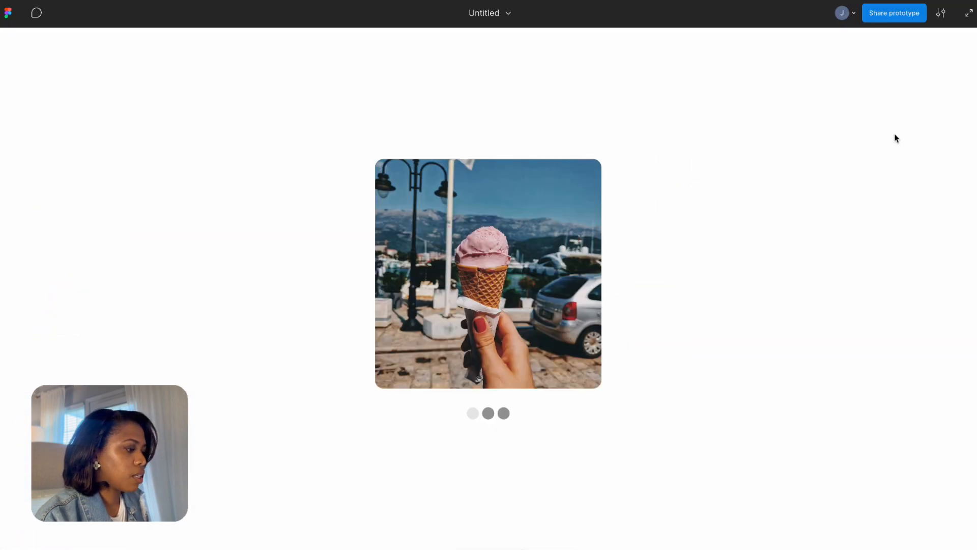
{"action": "left_click", "coordinate": [578, 273]}
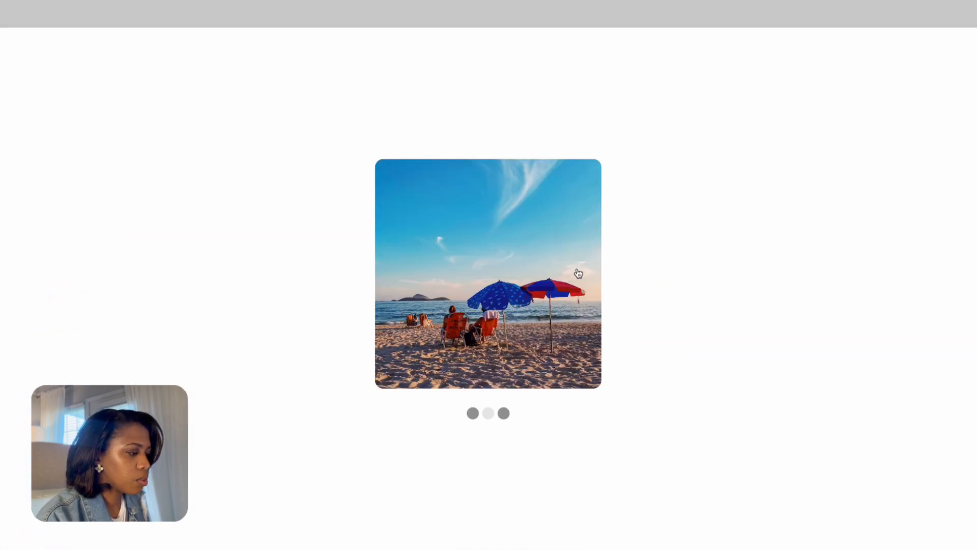
{"action": "left_click", "coordinate": [578, 273]}
{"action": "left_click", "coordinate": [578, 273]}
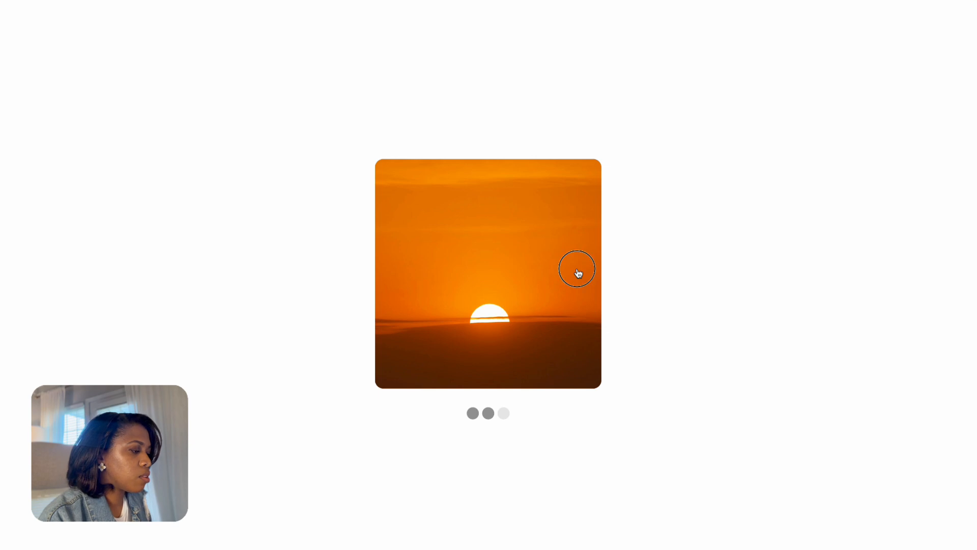
{"action": "left_click", "coordinate": [578, 273]}
{"action": "left_click", "coordinate": [578, 273]}
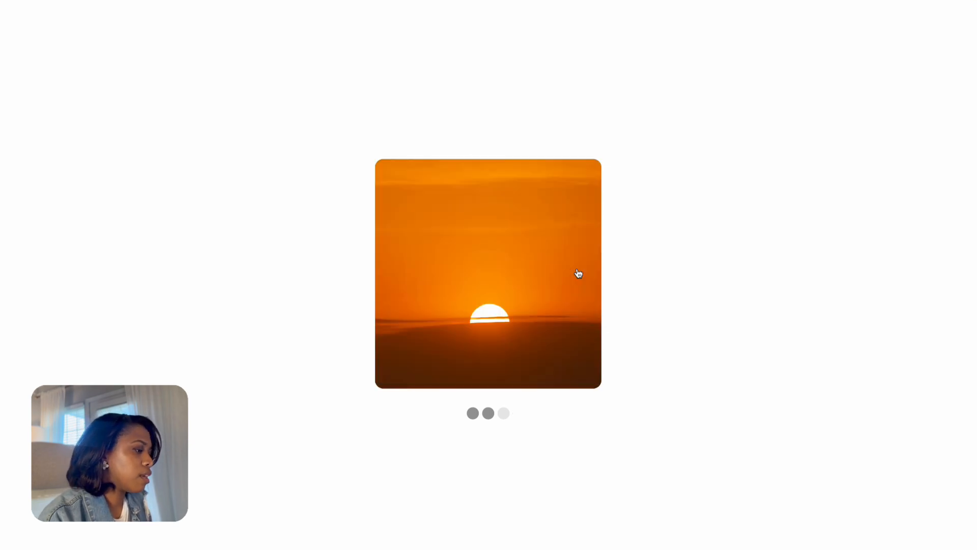
{"action": "left_click", "coordinate": [579, 273]}
{"action": "left_click", "coordinate": [578, 274]}
{"action": "left_click", "coordinate": [578, 273]}
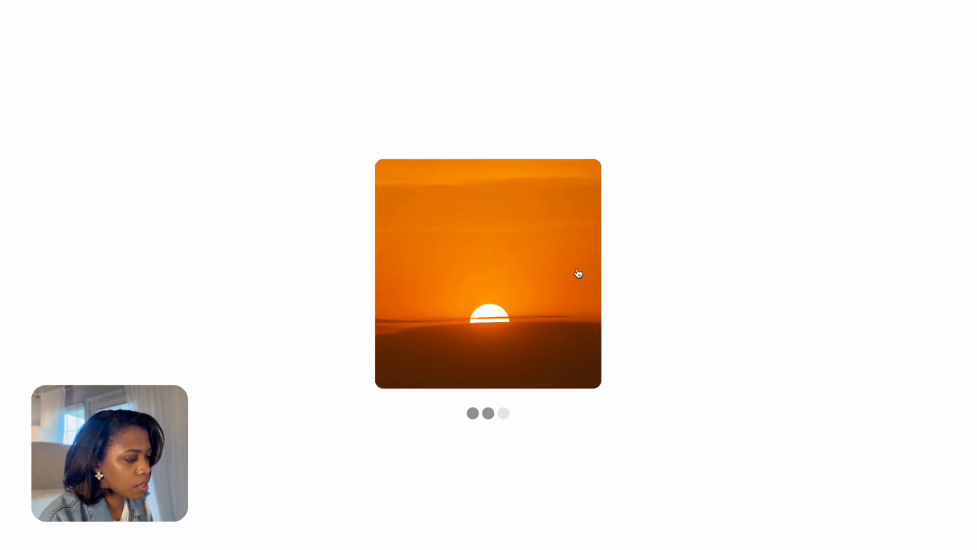
{"action": "left_click", "coordinate": [578, 273]}
{"action": "left_click", "coordinate": [578, 273]}
{"action": "left_click", "coordinate": [579, 273]}
{"action": "left_click", "coordinate": [578, 274]}
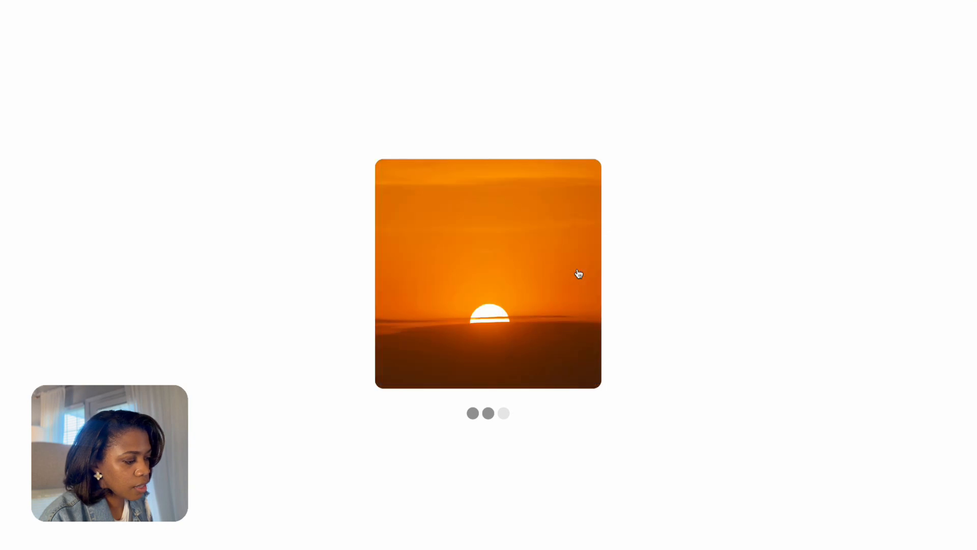
{"action": "left_click", "coordinate": [578, 273]}
{"action": "left_click", "coordinate": [578, 273]}
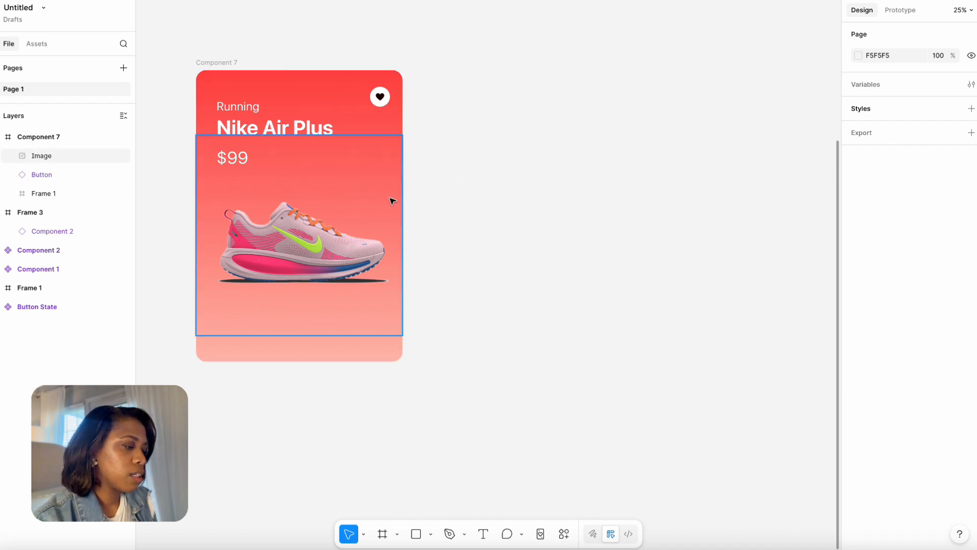
Draw a rectangle about 1564 × 2004 beside the Nike Air Plus card, with a corner radius of about 63.
{"action": "scroll", "coordinate": [390, 199], "scroll_direction": "up", "scroll_amount": 1}
{"action": "scroll", "coordinate": [390, 199], "scroll_direction": "right", "scroll_amount": 1}
{"action": "left_click", "coordinate": [413, 534]}
{"action": "mouse_move", "coordinate": [455, 77]}
{"action": "left_mouse_down"}
{"action": "mouse_move", "coordinate": [740, 353]}
{"action": "mouse_move", "coordinate": [683, 403]}
{"action": "mouse_move", "coordinate": [686, 386]}
{"action": "mouse_move", "coordinate": [646, 412]}
{"action": "mouse_move", "coordinate": [677, 379]}
{"action": "left_mouse_up"}
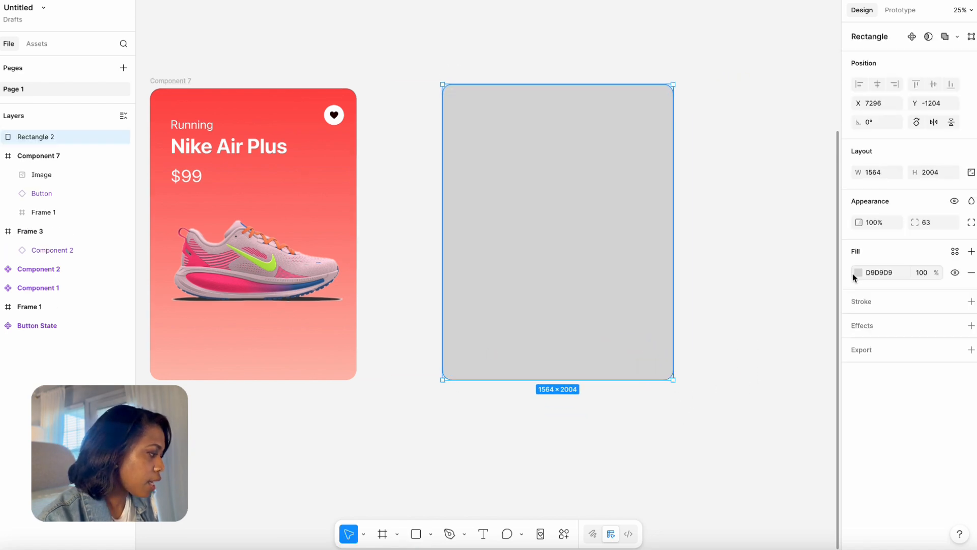
Change the rectangle's fill to a linear gradient and flip it so the darker stop is at the top.
{"action": "left_click", "coordinate": [859, 273]}
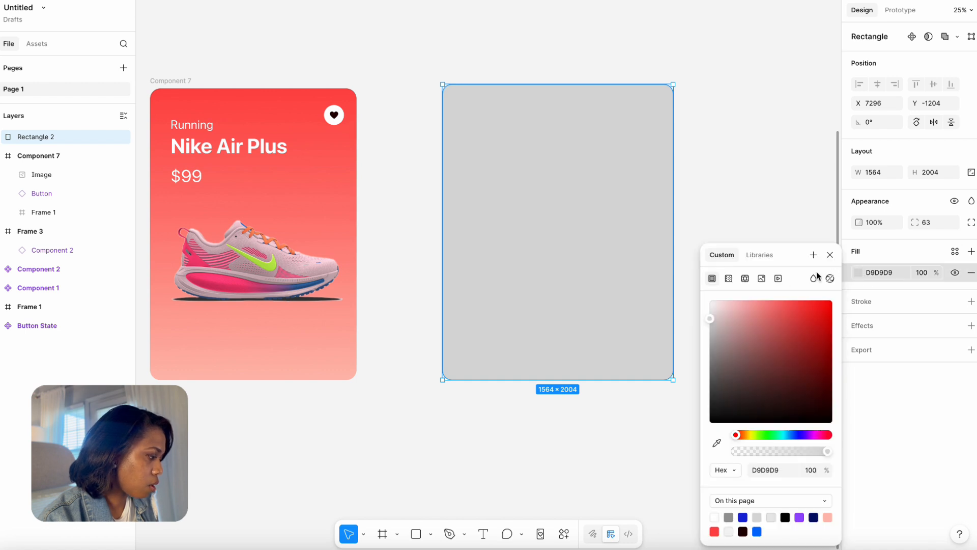
{"action": "left_click", "coordinate": [728, 280]}
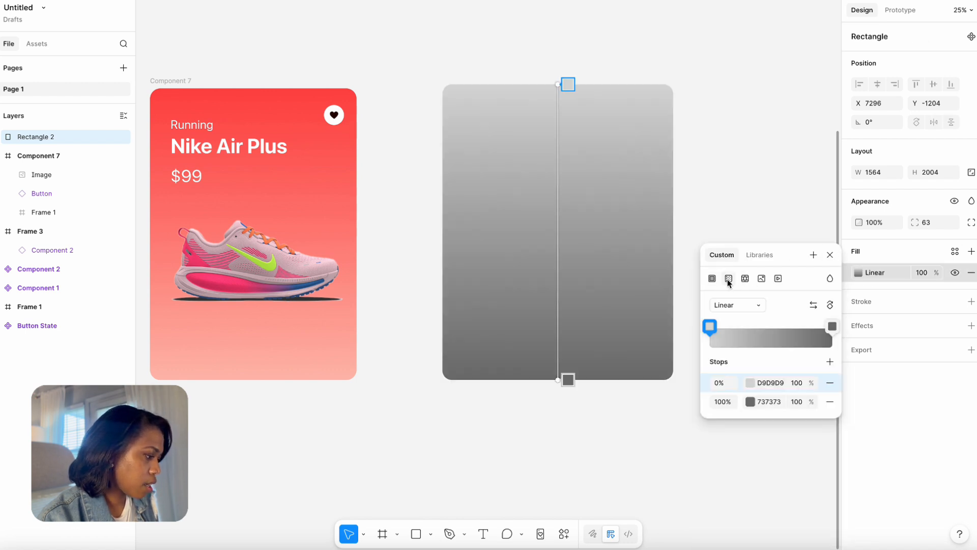
{"action": "left_click", "coordinate": [814, 305]}
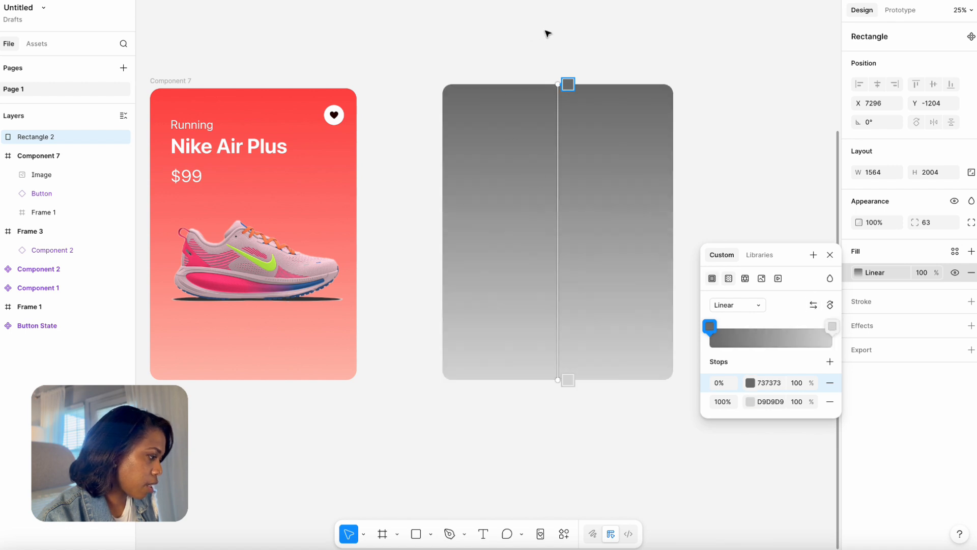
Sample the card's top red FF4E4D for the first gradient stop and its lower light pink for the last stop.
{"action": "left_click", "coordinate": [709, 328]}
{"action": "left_click", "coordinate": [575, 443]}
{"action": "left_click", "coordinate": [265, 103]}
{"action": "left_click", "coordinate": [832, 327]}
{"action": "left_click", "coordinate": [575, 442]}
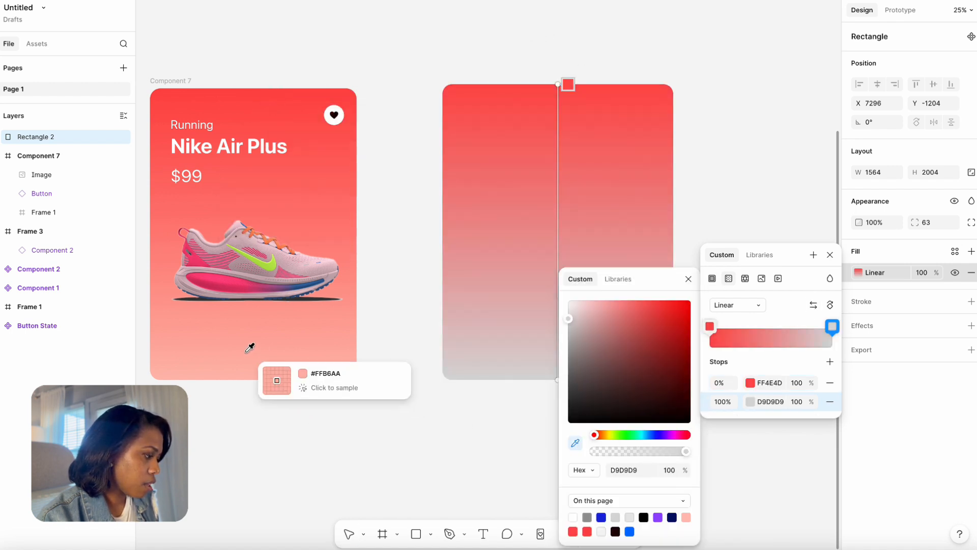
{"action": "left_click", "coordinate": [258, 344]}
Wrap the gradient rectangle in its own frame.
{"action": "left_click", "coordinate": [28, 133]}
{"action": "right_click", "coordinate": [29, 133]}
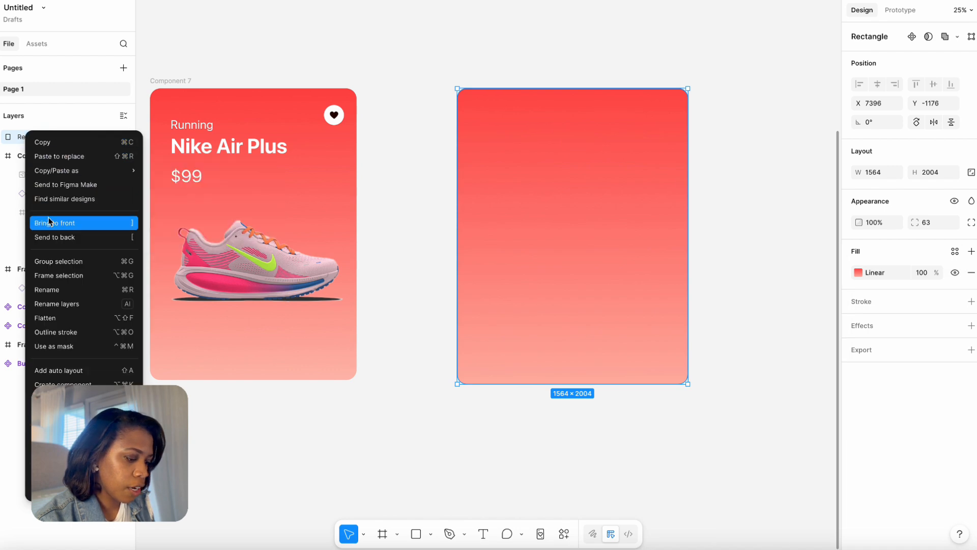
{"action": "left_click", "coordinate": [59, 275]}
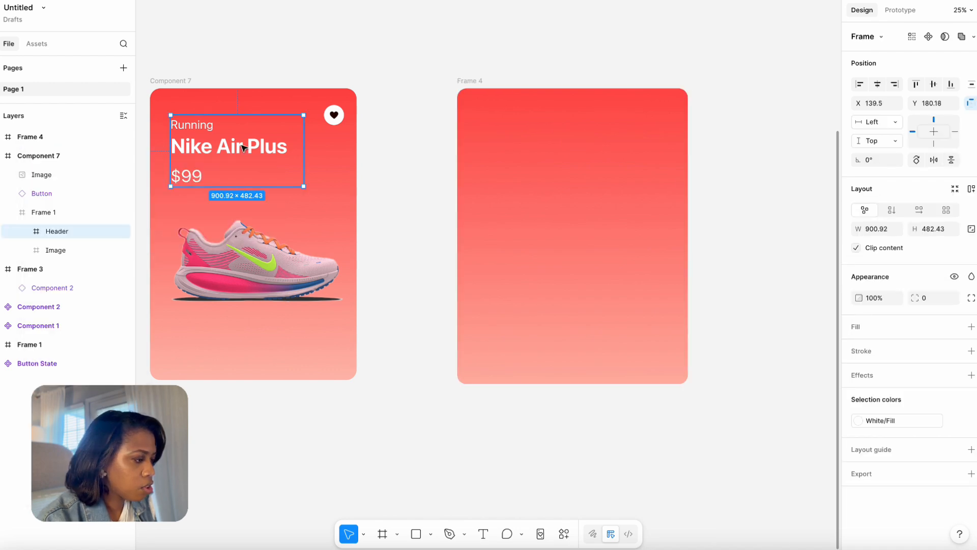
Paste the Running / Nike Air Plus / $99 header from the original card into the new gradient frame.
{"action": "left_click", "coordinate": [510, 197]}
{"action": "key", "text": "super+v"}
{"action": "left_click", "coordinate": [476, 442]}
Place the W+NIKE+VOMERO+18+NBY shoe image in the new card below the price, about 1124 × 1124.
{"action": "left_click", "coordinate": [431, 536]}
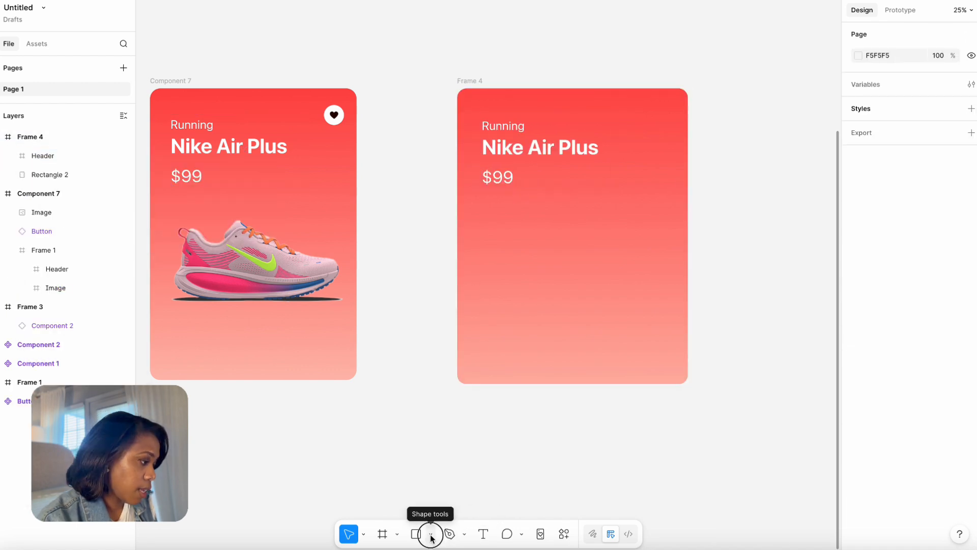
{"action": "left_click", "coordinate": [460, 506]}
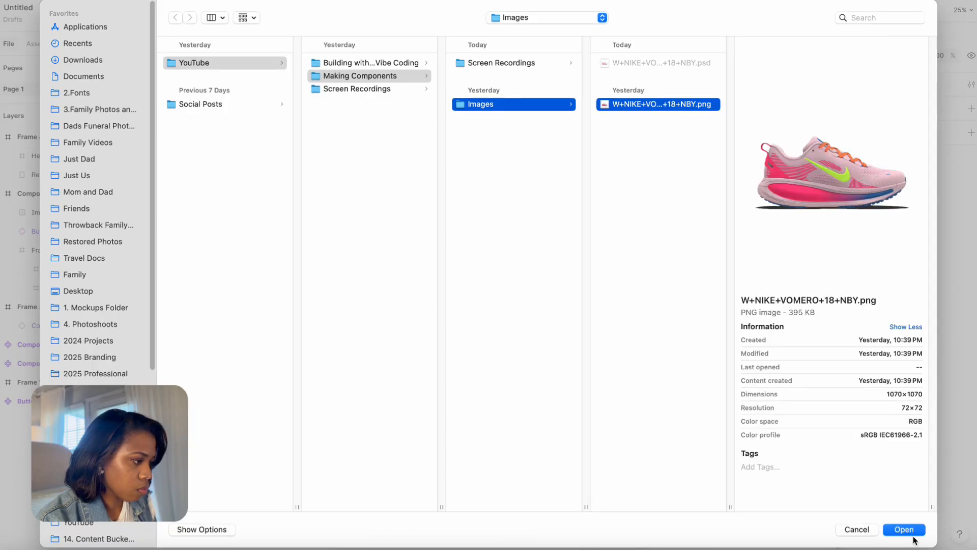
{"action": "left_click", "coordinate": [913, 535]}
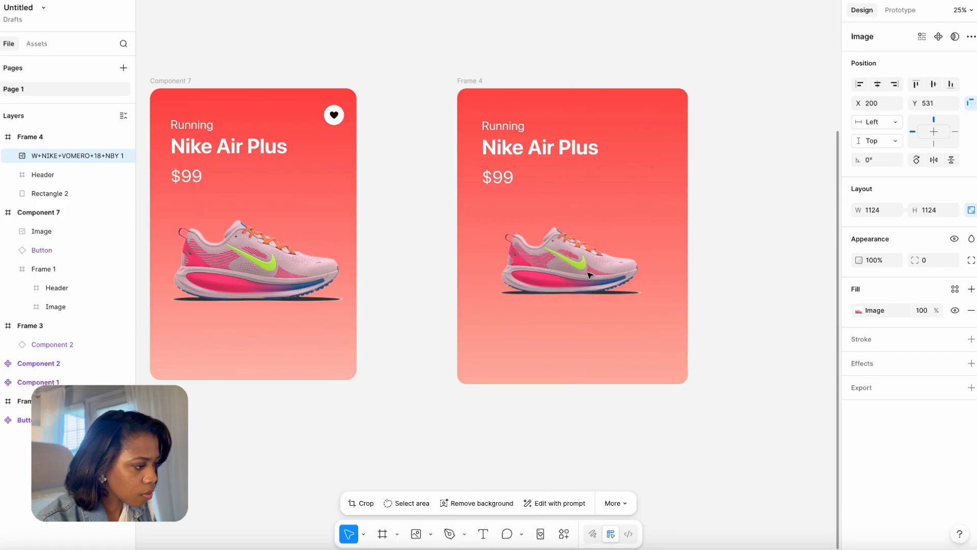
Enlarge the shoe image to about 1389 × 1389, center it in the card, and copy the heart button into the card's top-right corner.
{"action": "left_click_drag", "start_coordinate": [487, 166], "coordinate": [689, 371]}
{"action": "left_click_drag", "start_coordinate": [615, 299], "coordinate": [598, 275]}
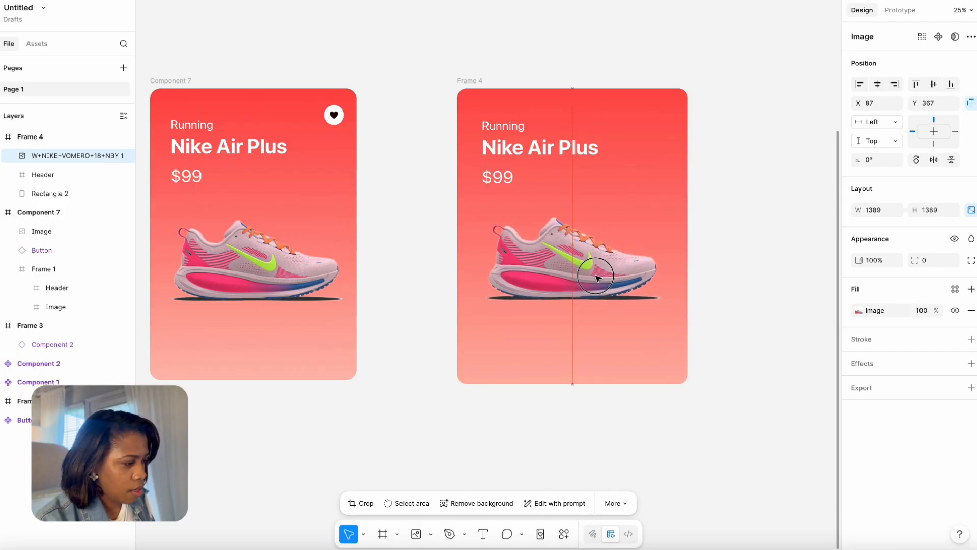
{"action": "left_click", "coordinate": [334, 115]}
{"action": "left_click_drag", "start_coordinate": [334, 115], "coordinate": [656, 112]}
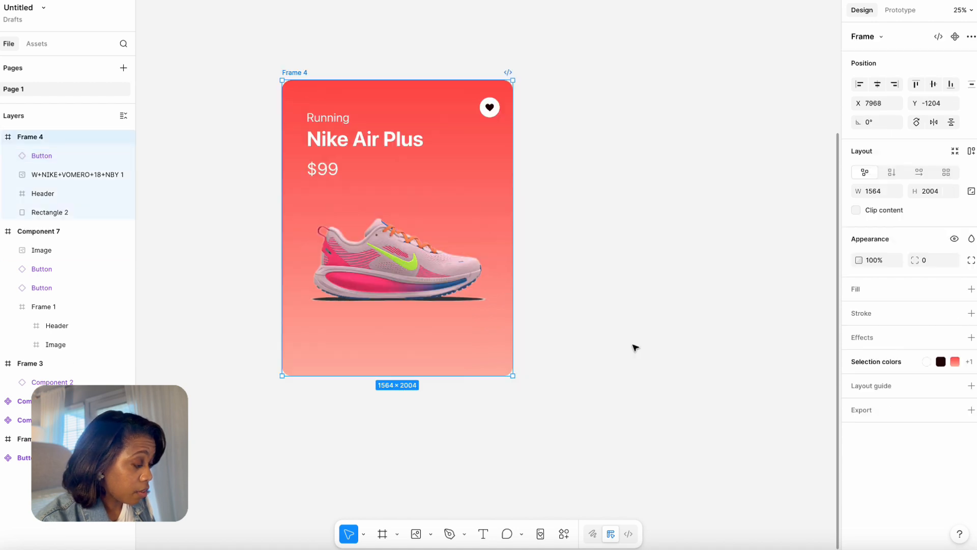
Rename the new card frame as Card 1.
{"action": "double_click", "coordinate": [298, 72]}
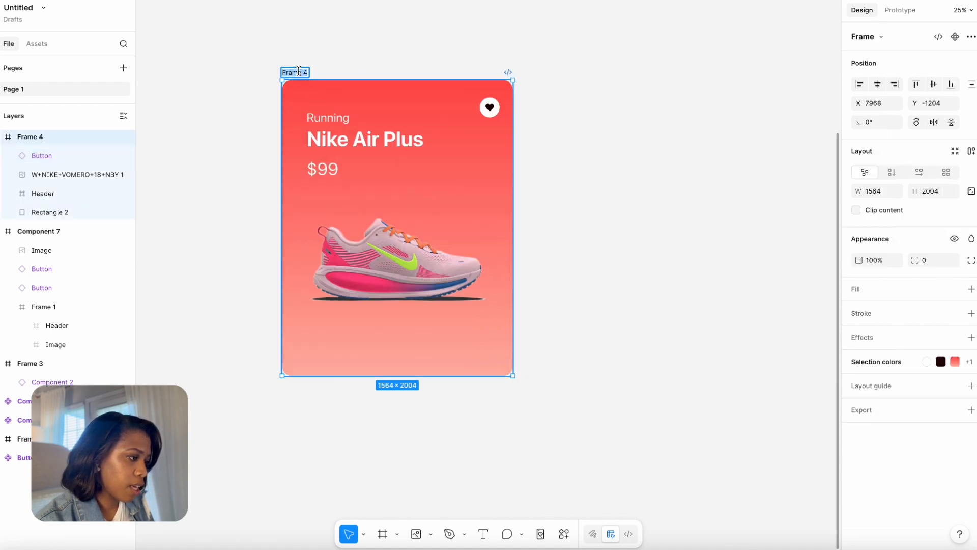
{"action": "type", "text": "Card 1"}
{"action": "left_click", "coordinate": [282, 52]}
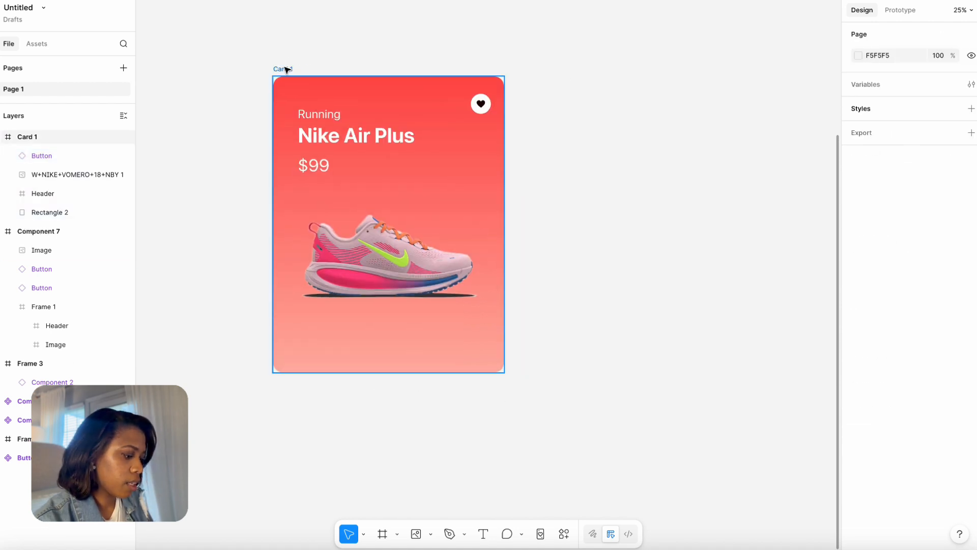
Duplicate Card 1 and place the copy to its right at about X 10248, Y -1204.
{"action": "left_click_drag", "start_coordinate": [283, 72], "coordinate": [577, 102]}
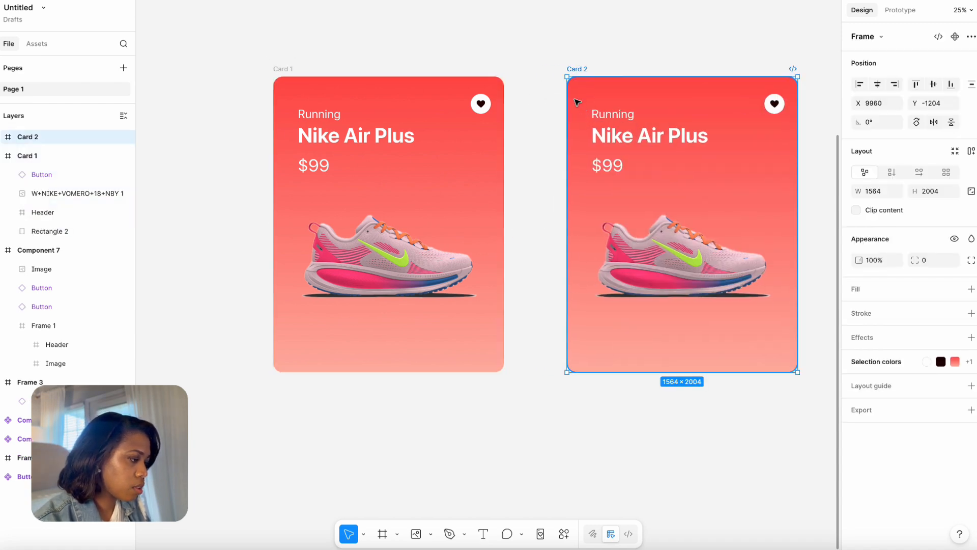
{"action": "left_click", "coordinate": [622, 46]}
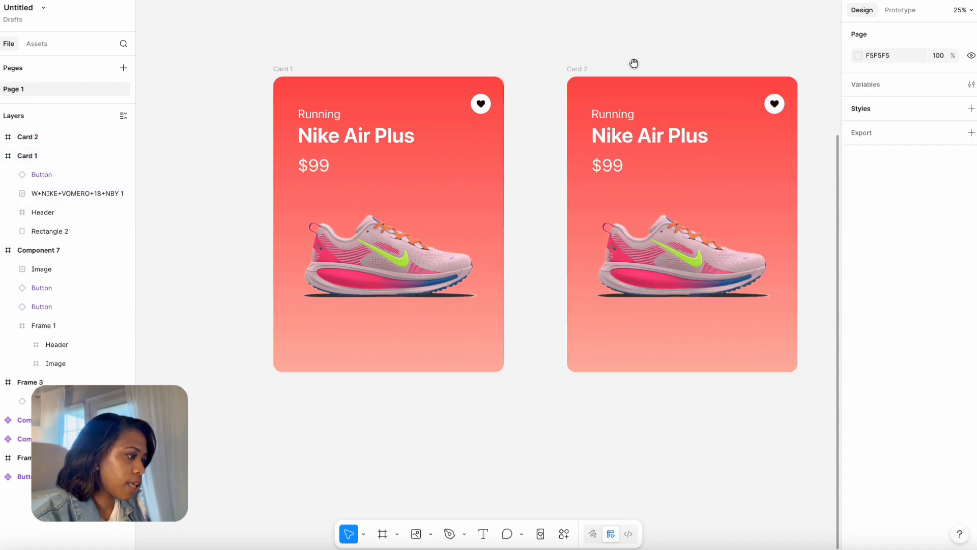
{"action": "left_click_drag", "start_coordinate": [635, 63], "coordinate": [477, 81]}
{"action": "left_click", "coordinate": [436, 81]}
{"action": "left_click_drag", "start_coordinate": [392, 59], "coordinate": [436, 57]}
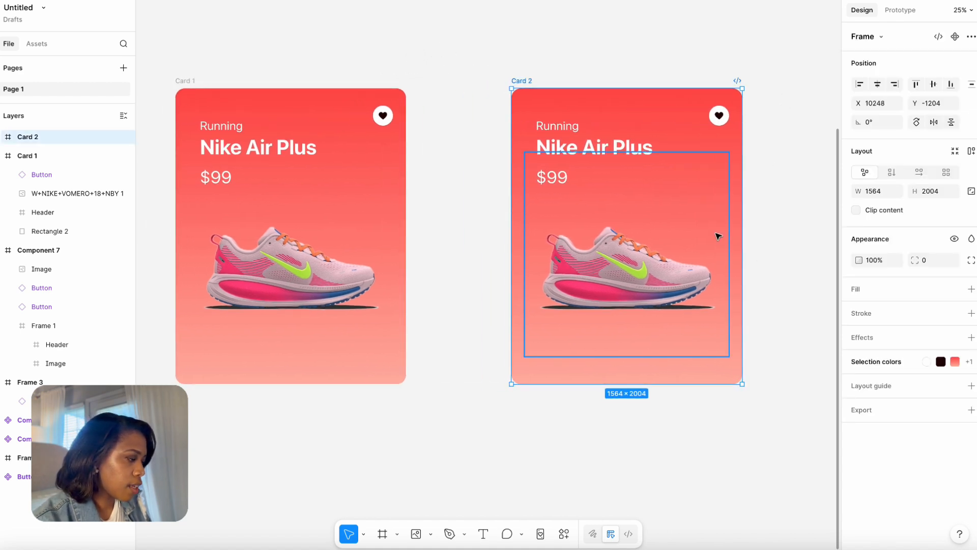
{"action": "left_click", "coordinate": [759, 193]}
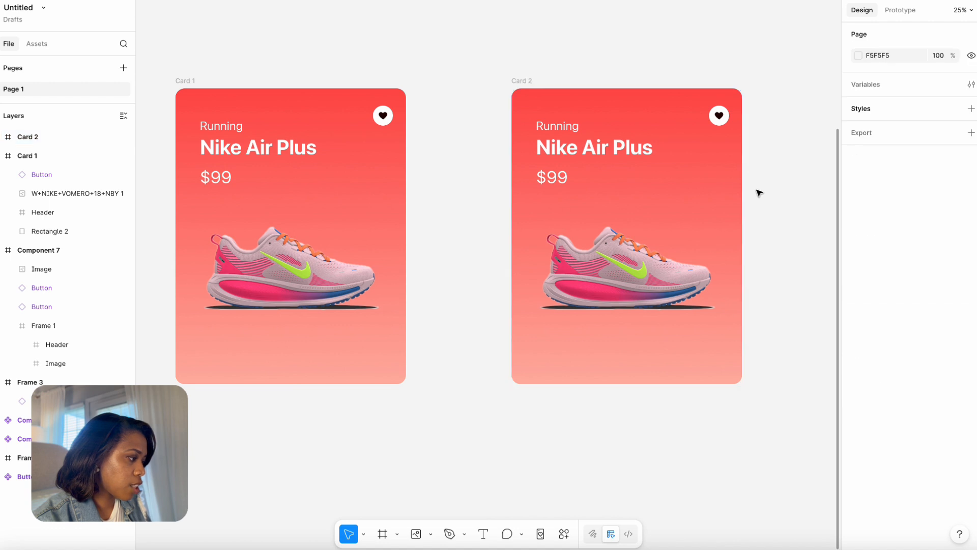
Add a drop shadow to Card 2 with X 15, Y 14 and blur 5.5.
{"action": "left_click", "coordinate": [521, 81]}
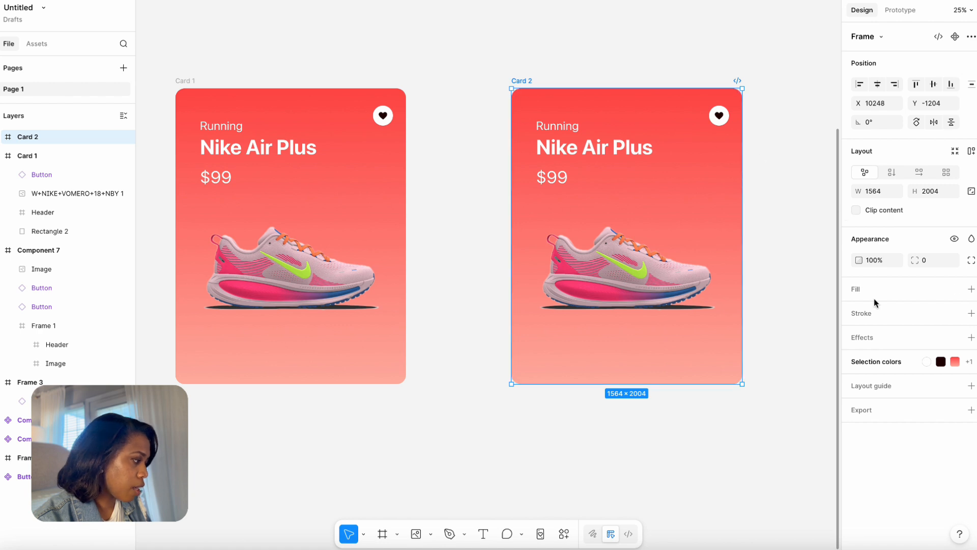
{"action": "left_click", "coordinate": [861, 335]}
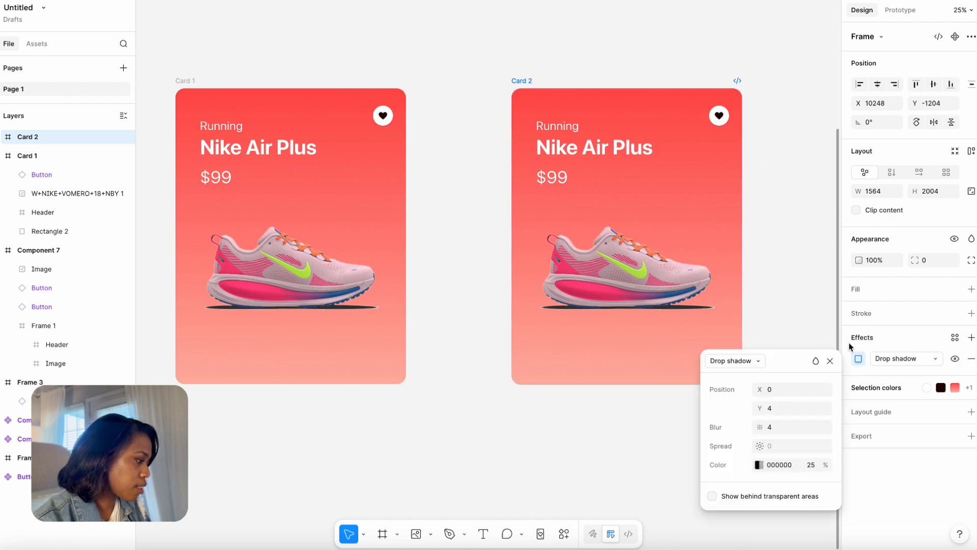
{"action": "mouse_move", "coordinate": [760, 407]}
{"action": "left_mouse_down"}
{"action": "mouse_move", "coordinate": [777, 407]}
{"action": "mouse_move", "coordinate": [764, 403]}
{"action": "left_mouse_up"}
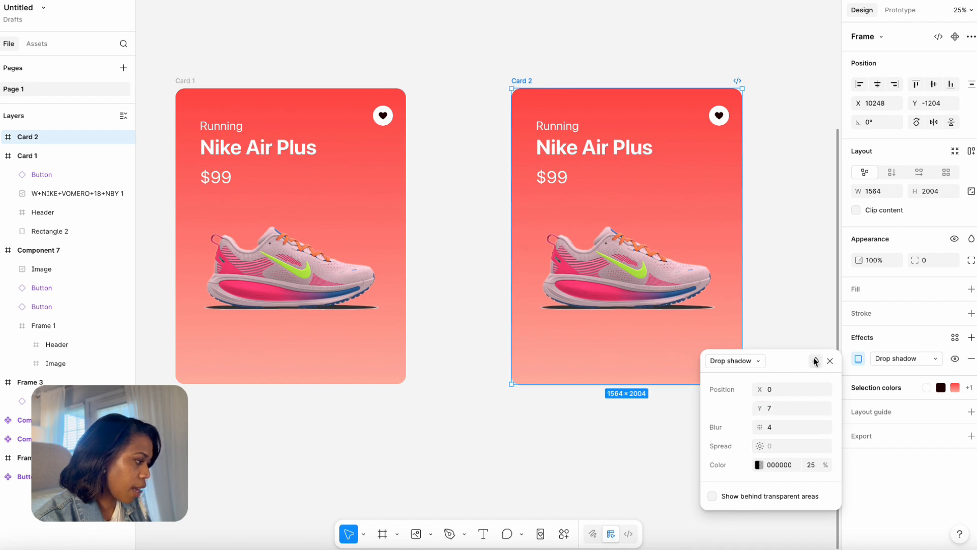
{"action": "key", "text": "super+z"}
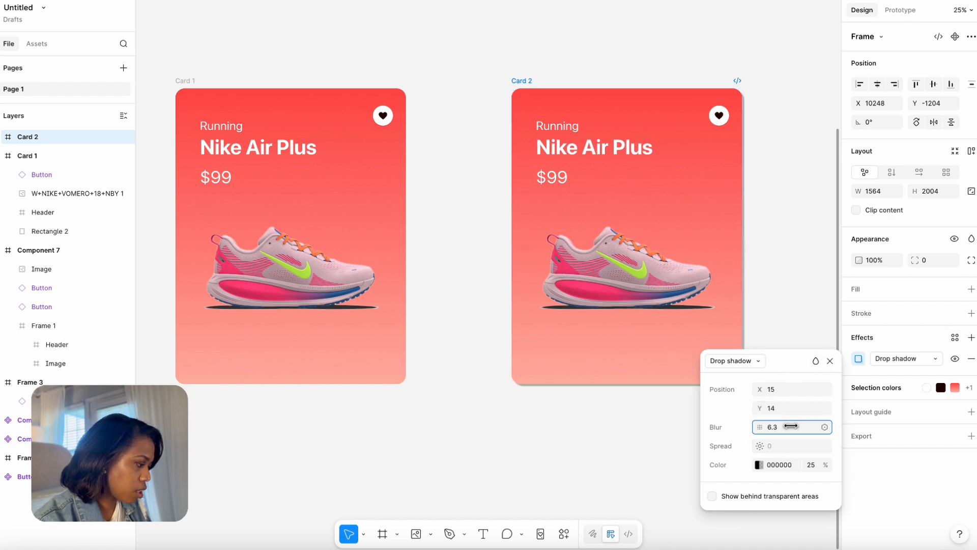
{"action": "left_click_drag", "start_coordinate": [790, 424], "coordinate": [762, 447]}
{"action": "left_click", "coordinate": [739, 445]}
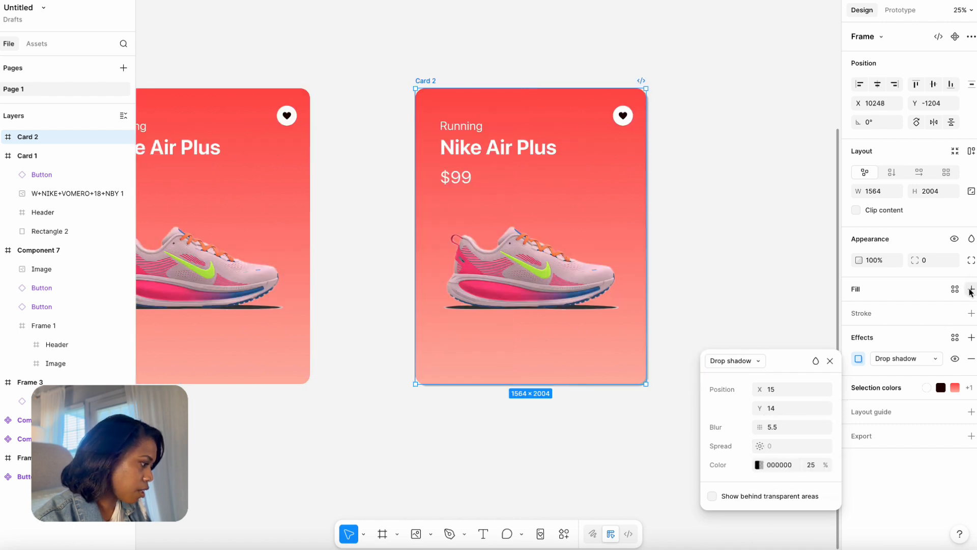
Give the Card 2 frame a white FFFFFF fill and a corner radius of 63.
{"action": "left_click", "coordinate": [970, 291]}
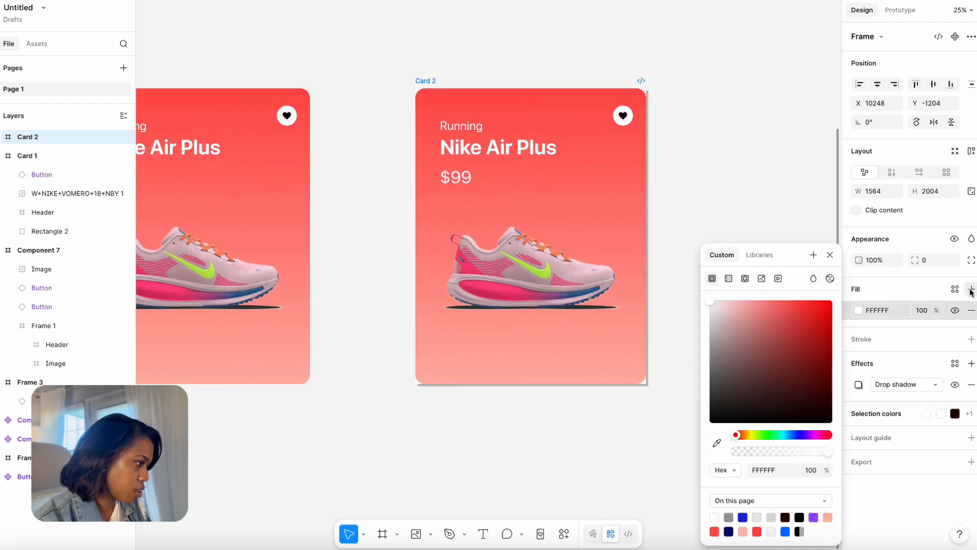
{"action": "left_click", "coordinate": [922, 260]}
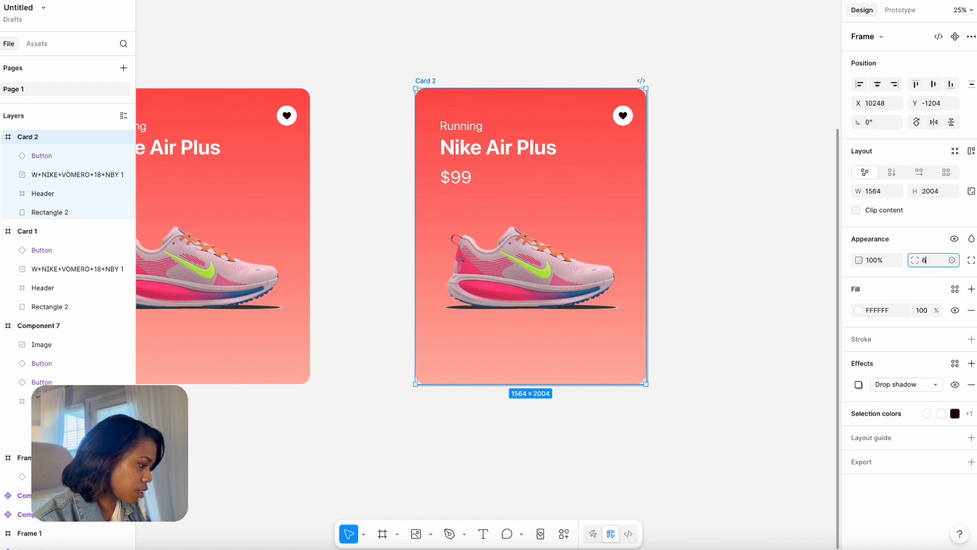
{"action": "key", "text": "Return"}
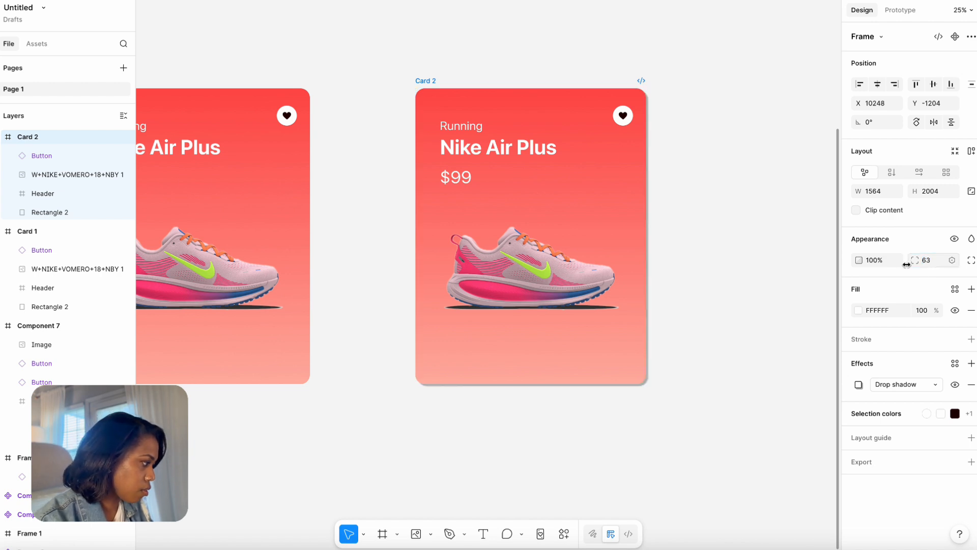
Clip Card 2's content and soften its drop shadow to X 0, Y 2, blur 30, spread 11 and 18% opacity.
{"action": "left_click", "coordinate": [859, 385]}
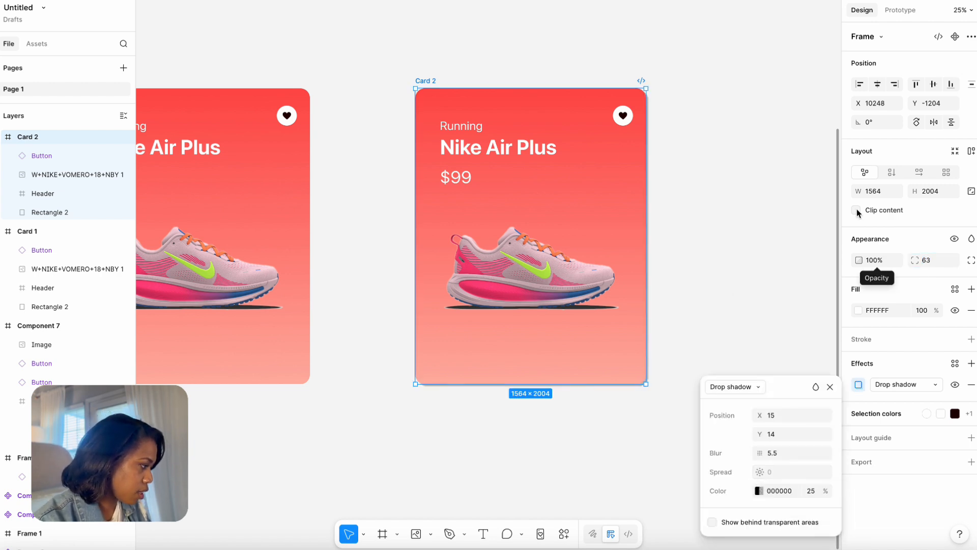
{"action": "key", "text": "Escape"}
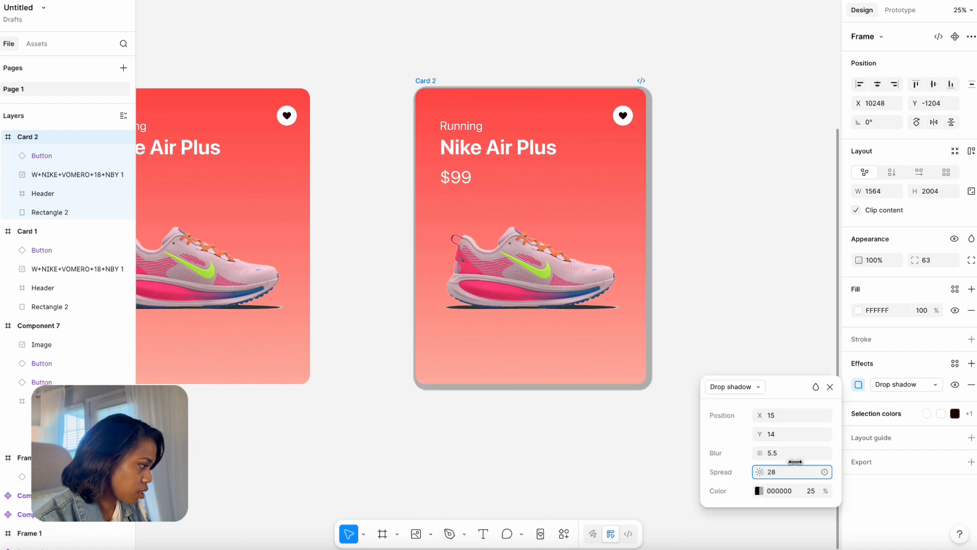
{"action": "left_click_drag", "start_coordinate": [795, 460], "coordinate": [853, 435]}
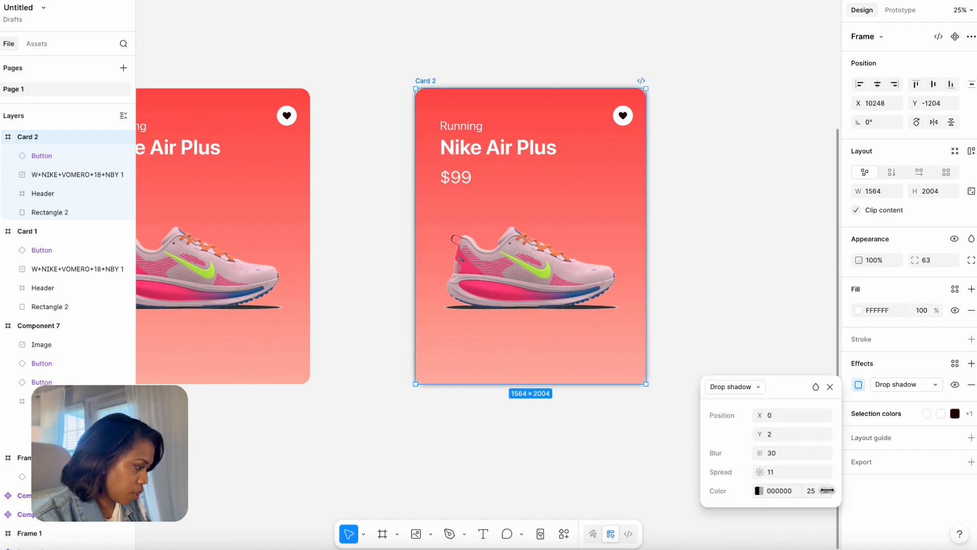
{"action": "left_click_drag", "start_coordinate": [827, 490], "coordinate": [800, 451]}
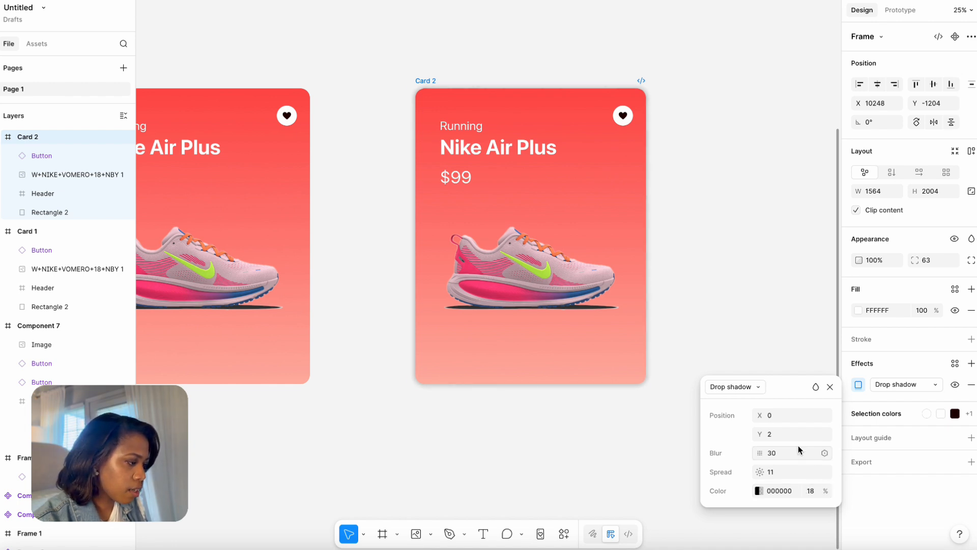
{"action": "left_click", "coordinate": [740, 305]}
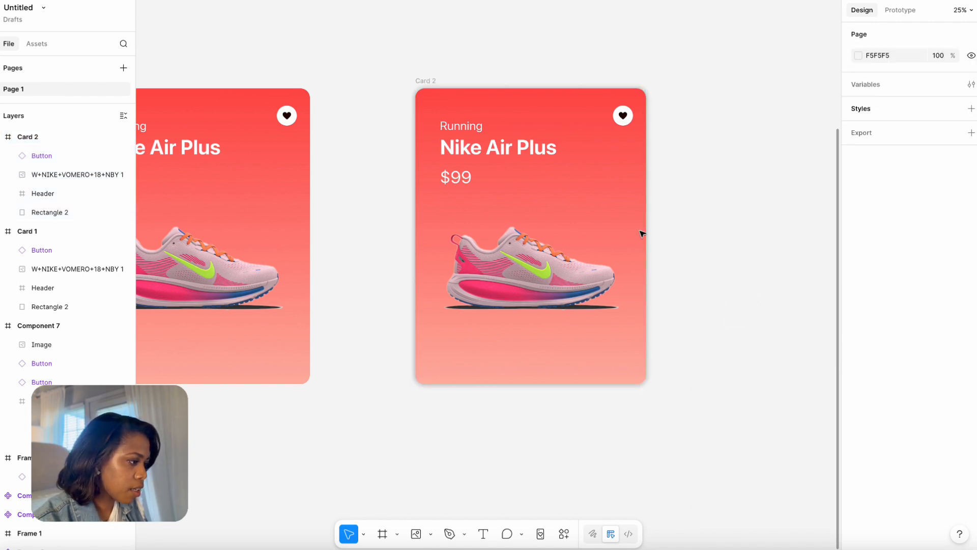
Move Card 2 closer to Card 1 at X 9976 and lighten the last stop of its background gradient to pale pink.
{"action": "left_click_drag", "start_coordinate": [445, 57], "coordinate": [478, 67]}
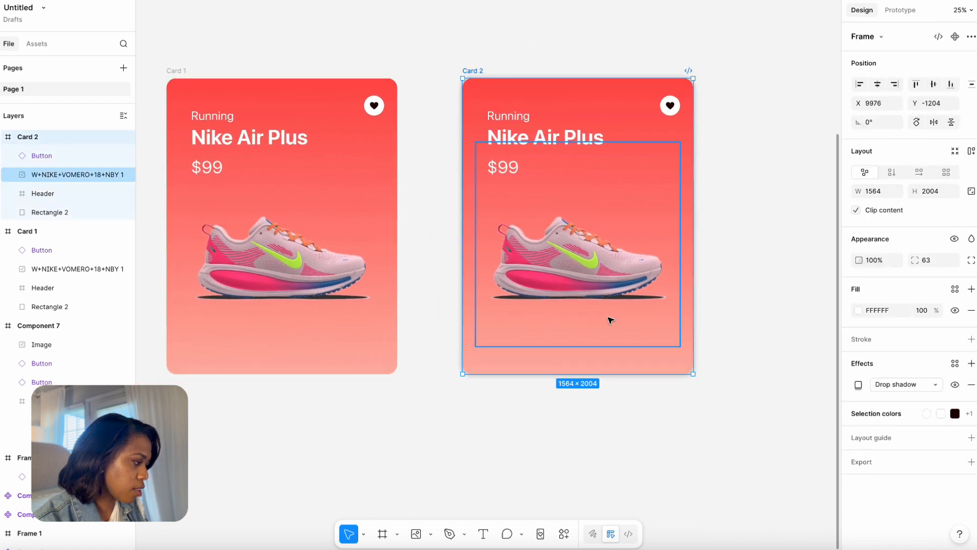
{"action": "left_click", "coordinate": [684, 360]}
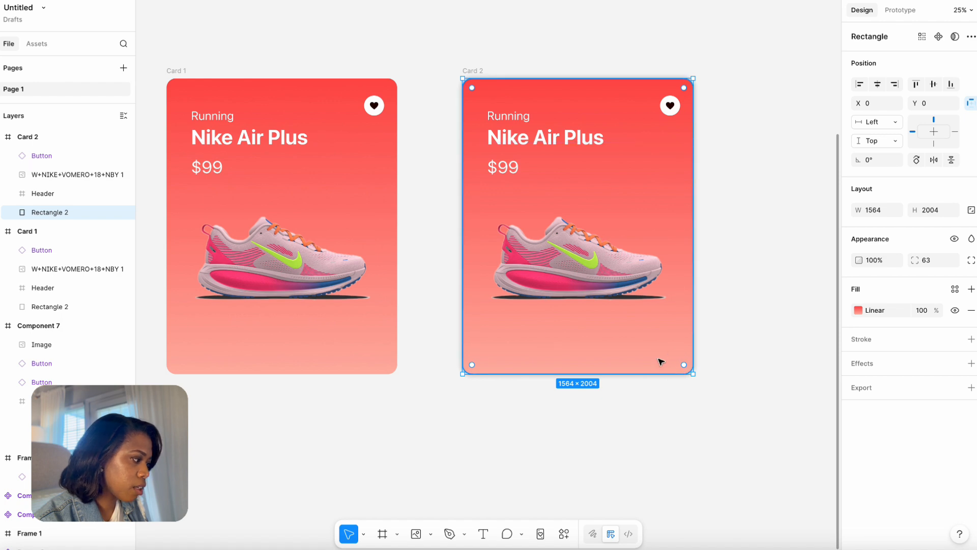
{"action": "left_click", "coordinate": [858, 311]}
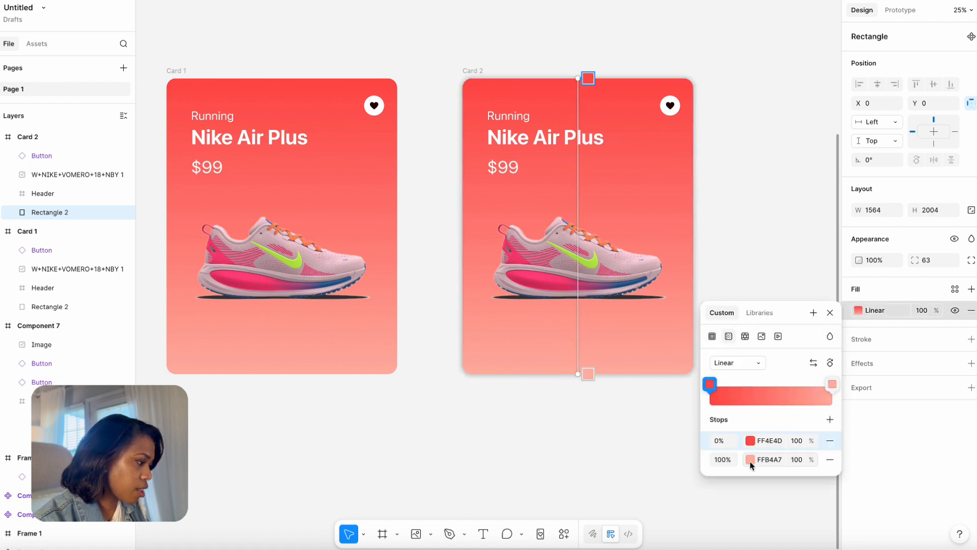
{"action": "left_click", "coordinate": [831, 384]}
{"action": "left_click_drag", "start_coordinate": [611, 300], "coordinate": [577, 293]}
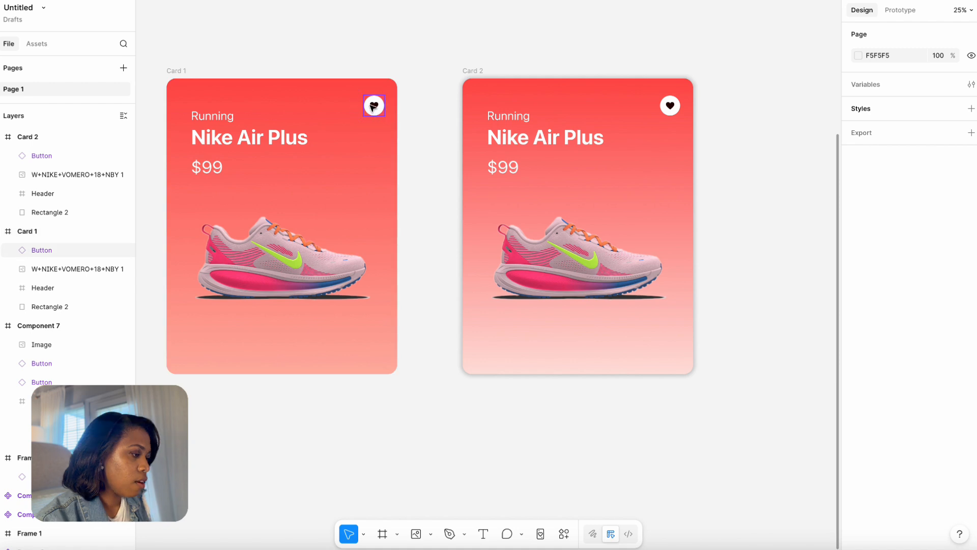
Move Card 1's heart button down to Y 180 and set its opacity to 0%.
{"action": "left_click", "coordinate": [373, 108]}
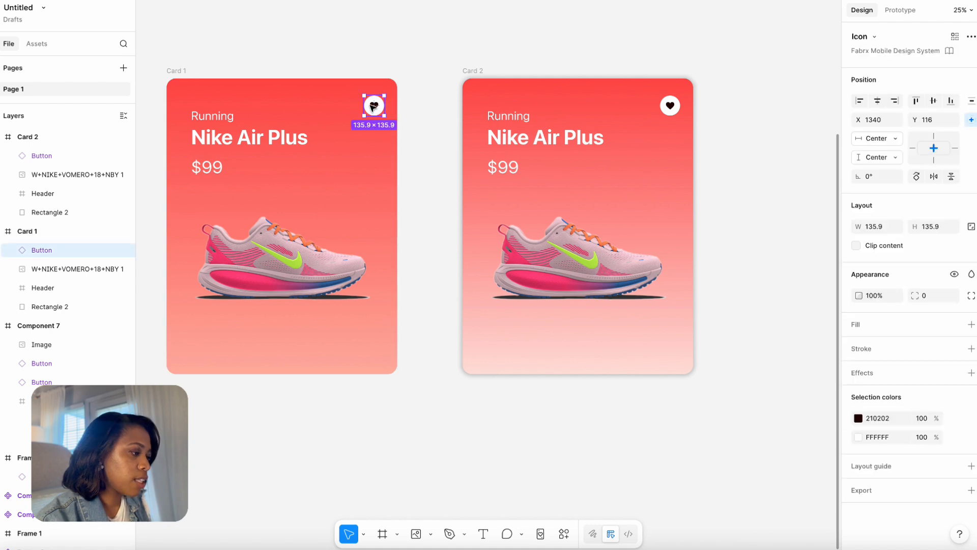
{"action": "left_click", "coordinate": [377, 55]}
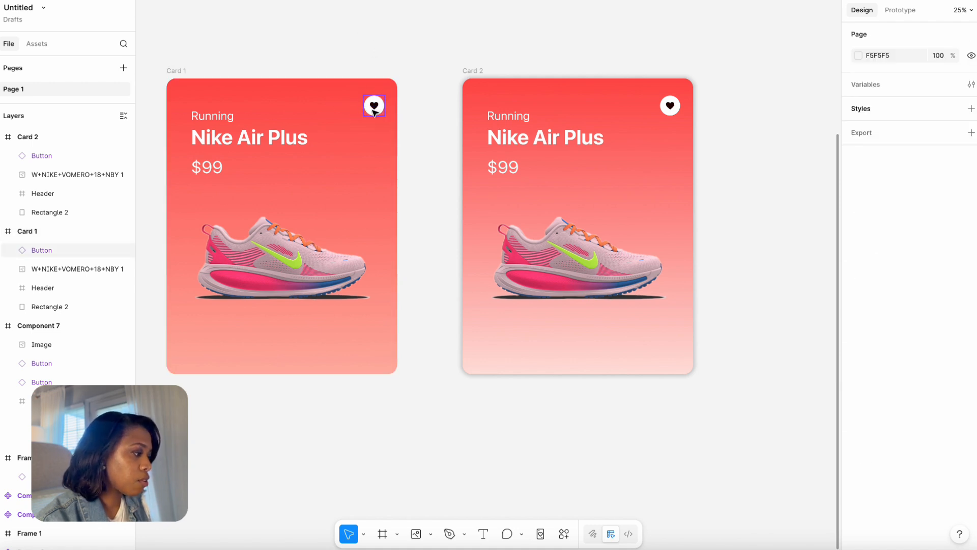
{"action": "left_click_drag", "start_coordinate": [374, 110], "coordinate": [374, 115]}
{"action": "left_click", "coordinate": [874, 296]}
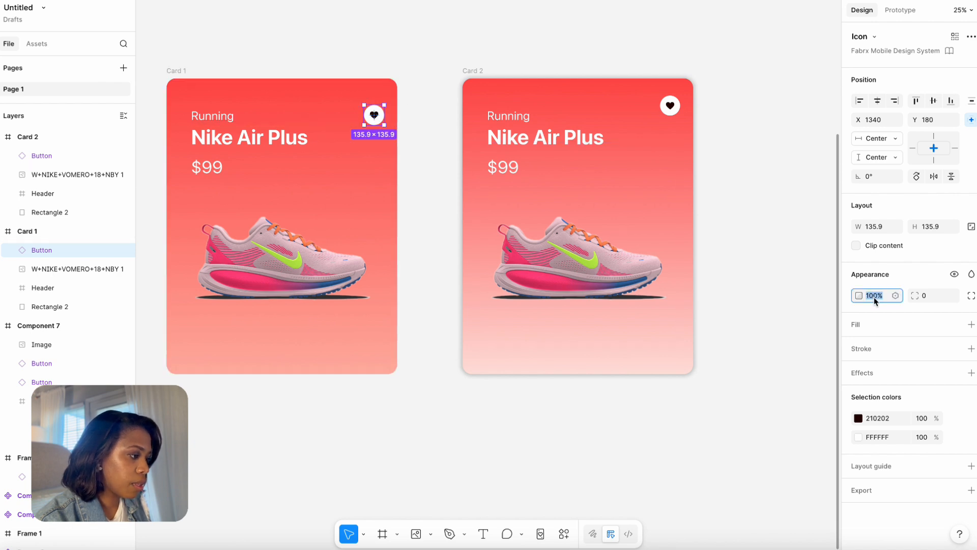
{"action": "type", "text": "0"}
{"action": "key", "text": "Return"}
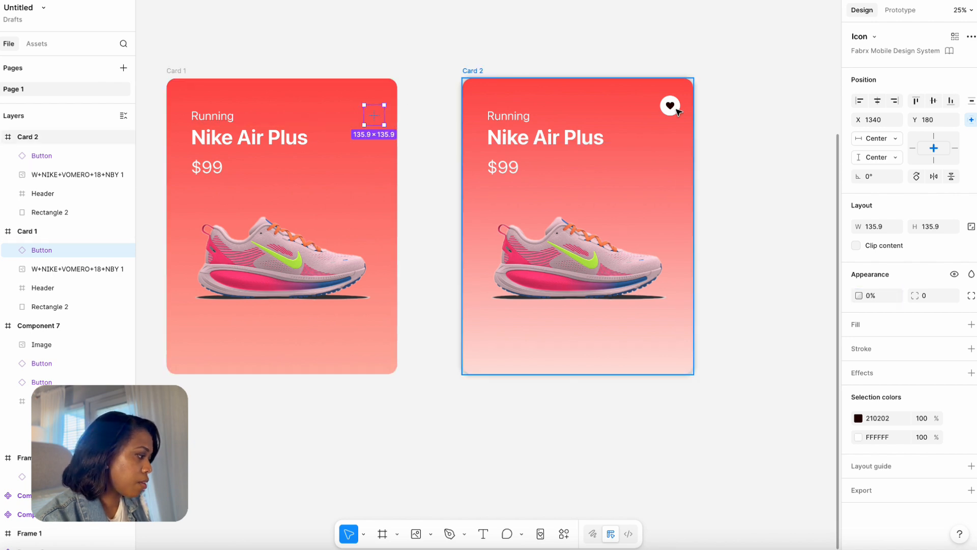
{"action": "left_click", "coordinate": [662, 50]}
Combine Card 1 and Card 2 into a component set.
{"action": "scroll", "coordinate": [240, 44], "scroll_direction": "left", "scroll_amount": 2}
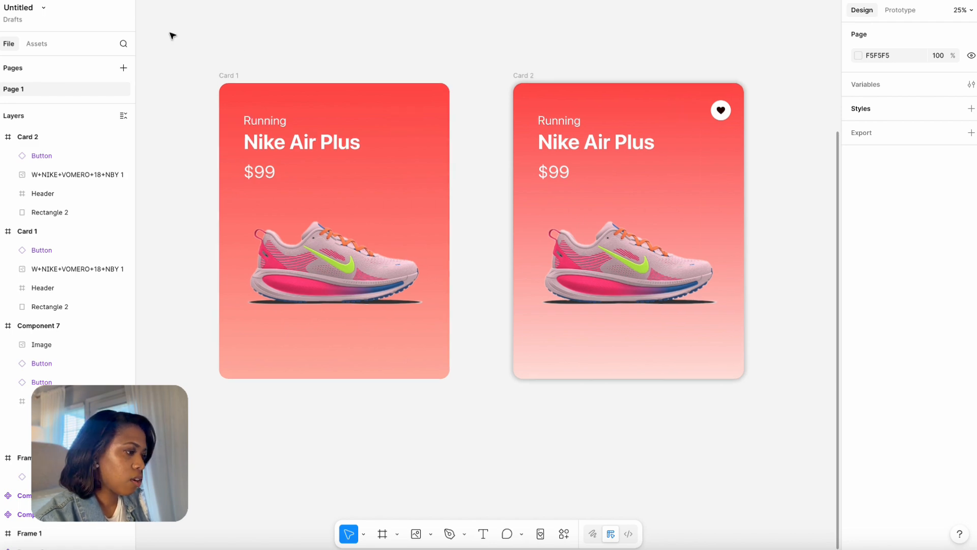
{"action": "left_click_drag", "start_coordinate": [168, 29], "coordinate": [792, 415]}
{"action": "left_click", "coordinate": [941, 37]}
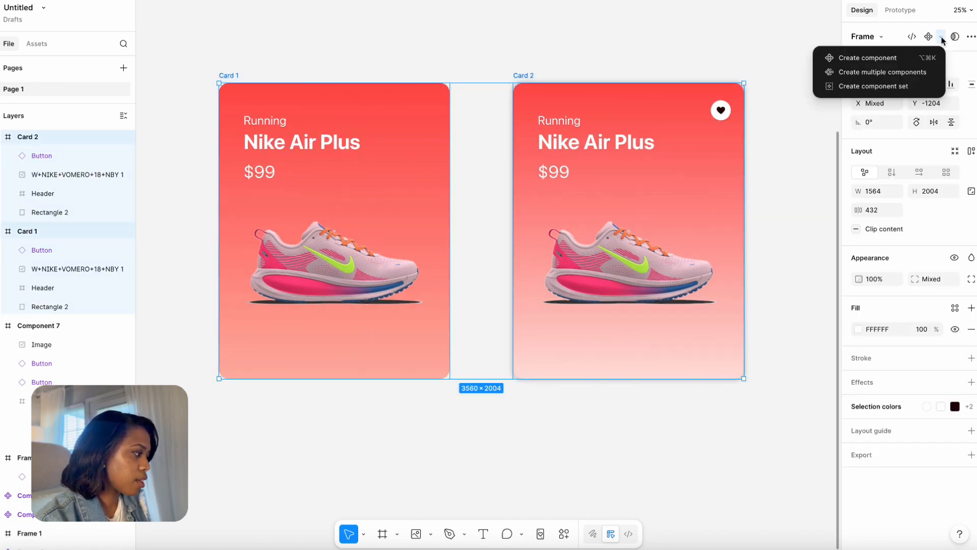
{"action": "left_click", "coordinate": [883, 90]}
Connect the Card 1 variant to Card 2 with a While hovering interaction that changes to Card 2.
{"action": "left_click", "coordinate": [899, 11]}
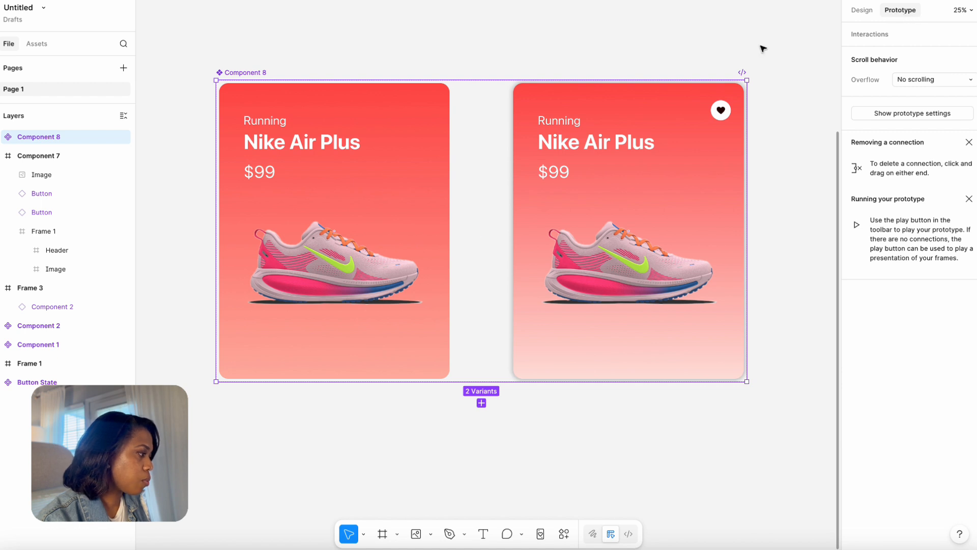
{"action": "left_click", "coordinate": [403, 136]}
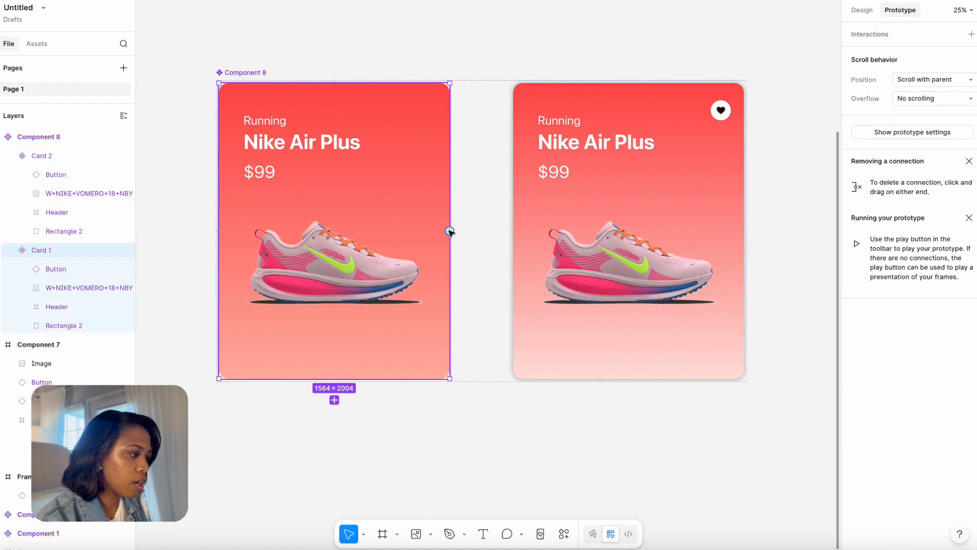
{"action": "left_click_drag", "start_coordinate": [450, 230], "coordinate": [522, 232]}
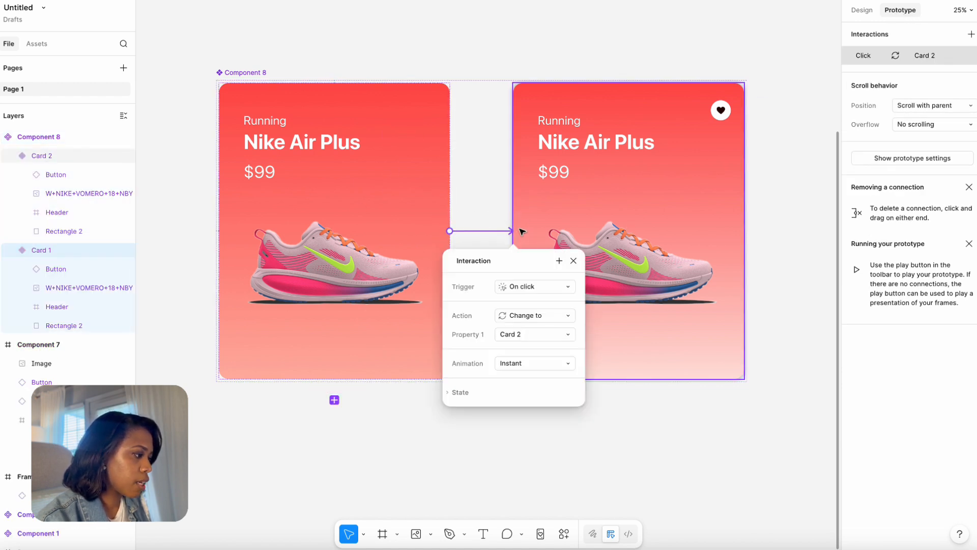
{"action": "left_click", "coordinate": [543, 285]}
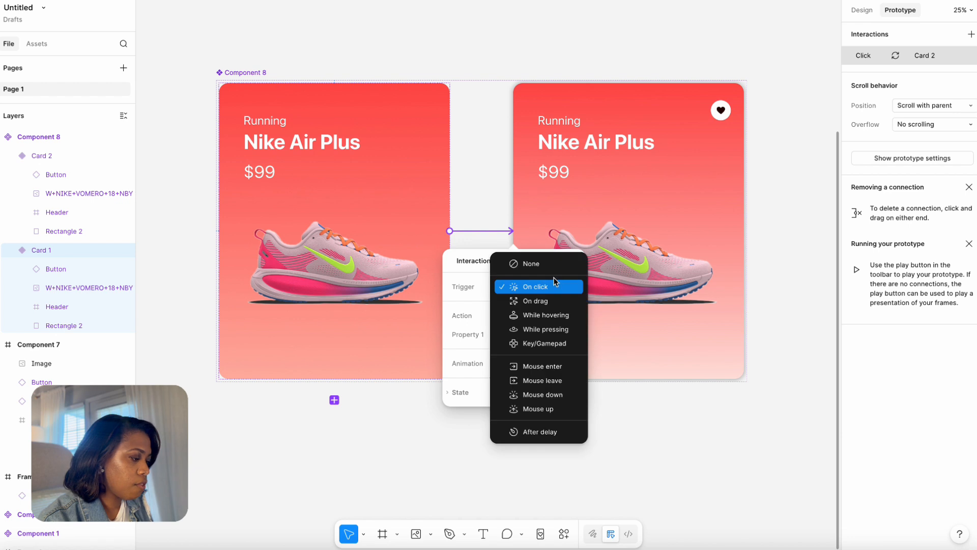
{"action": "left_click", "coordinate": [555, 316]}
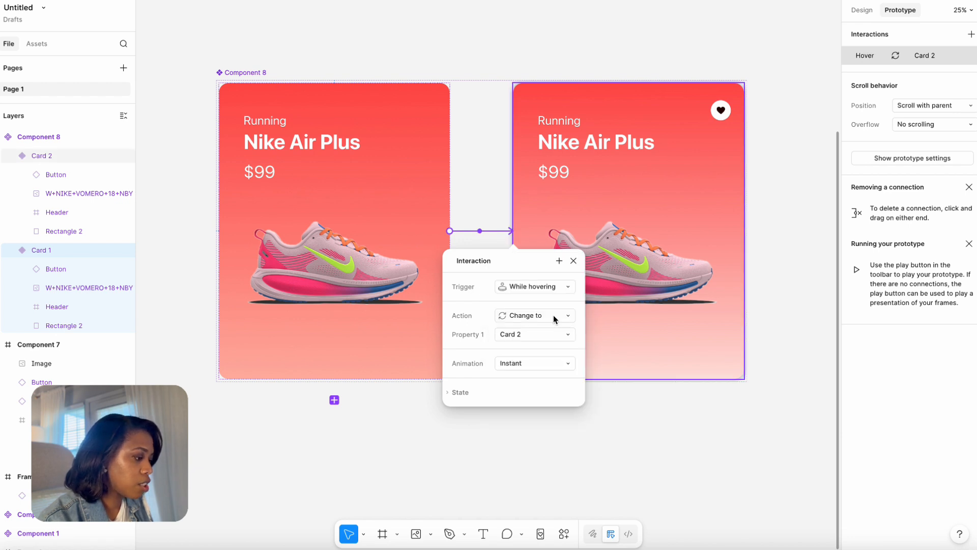
Set the hover interaction's animation to Smart animate and open its easing curve options.
{"action": "left_click", "coordinate": [534, 363]}
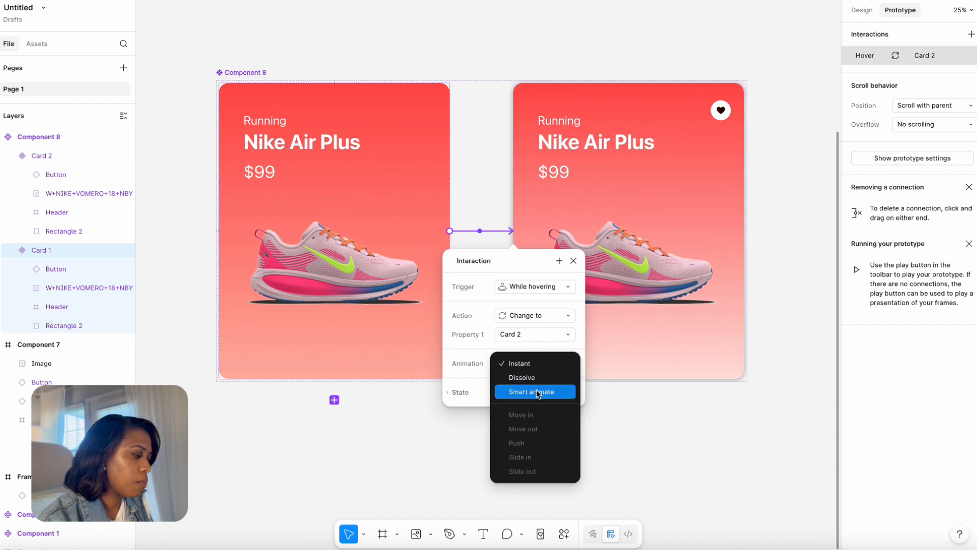
{"action": "left_click", "coordinate": [537, 391]}
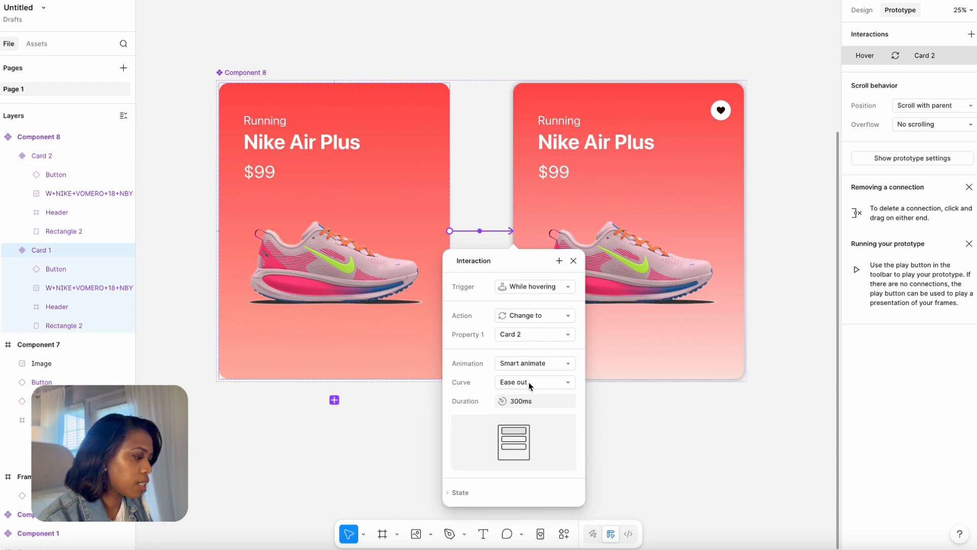
{"action": "left_click", "coordinate": [555, 385]}
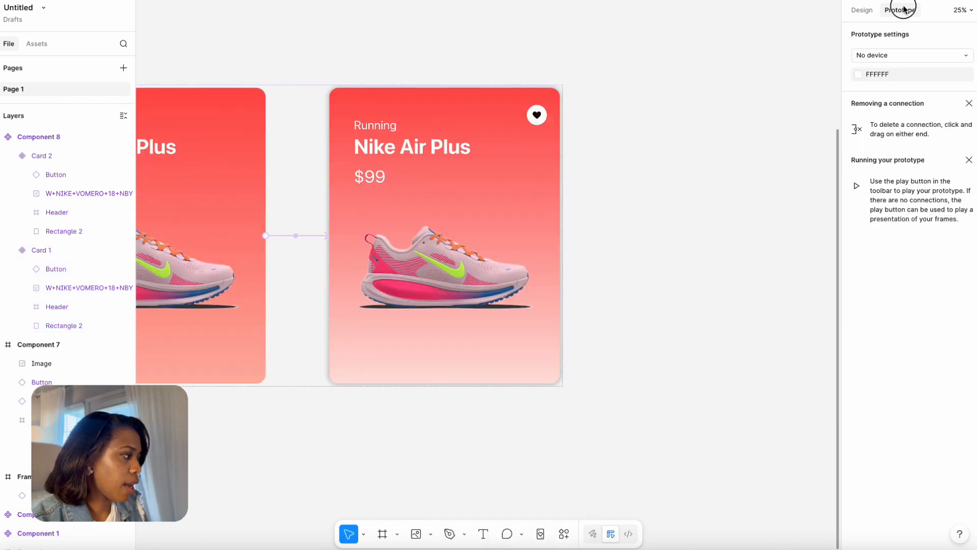
Draw a frame about 2268 × 2644 beside the component set and place a Card 1 instance of the product card inside it.
{"action": "left_click", "coordinate": [860, 10]}
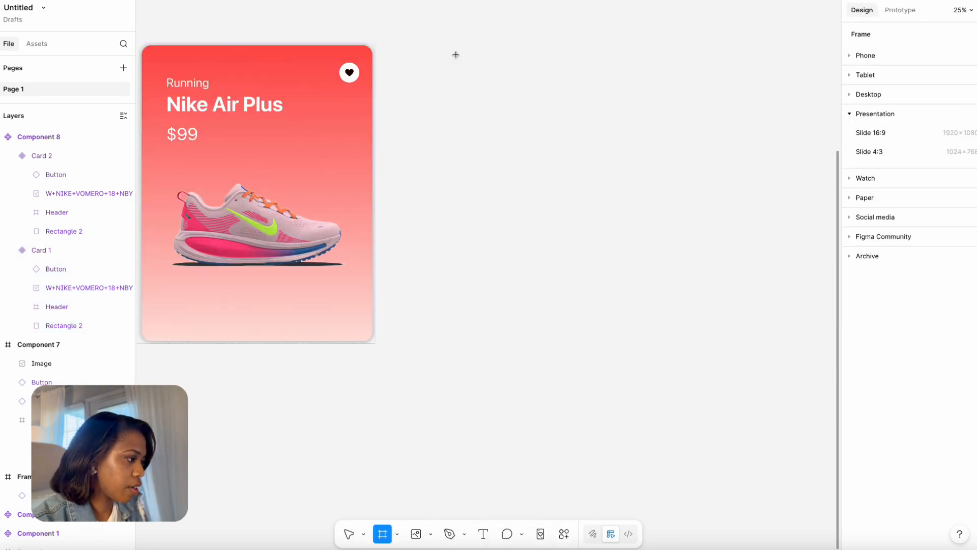
{"action": "left_click_drag", "start_coordinate": [456, 55], "coordinate": [792, 442]}
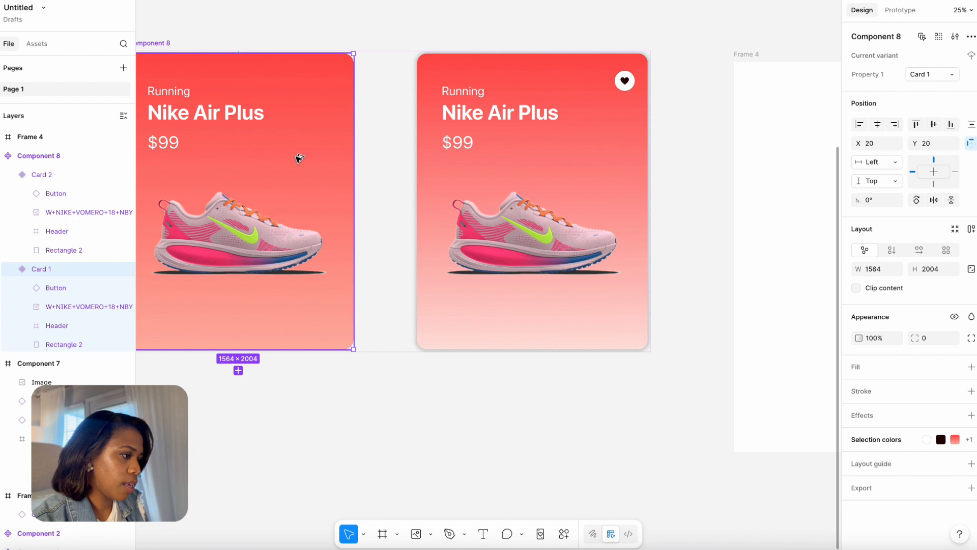
{"action": "left_click_drag", "start_coordinate": [300, 158], "coordinate": [769, 204]}
{"action": "left_click", "coordinate": [578, 273]}
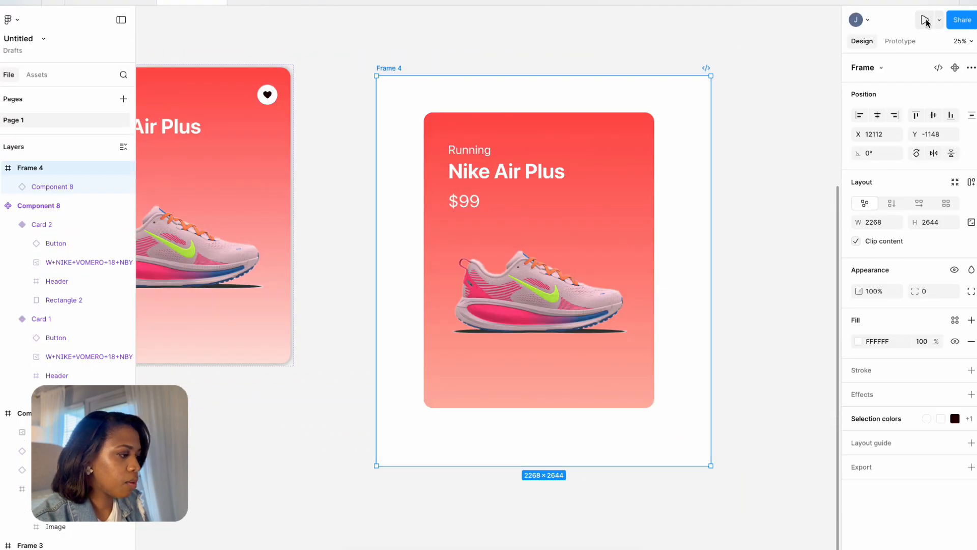
Run the prototype preview and test the product card's hover effect and the blue-outlined button's hover and click states.
{"action": "left_click", "coordinate": [926, 21]}
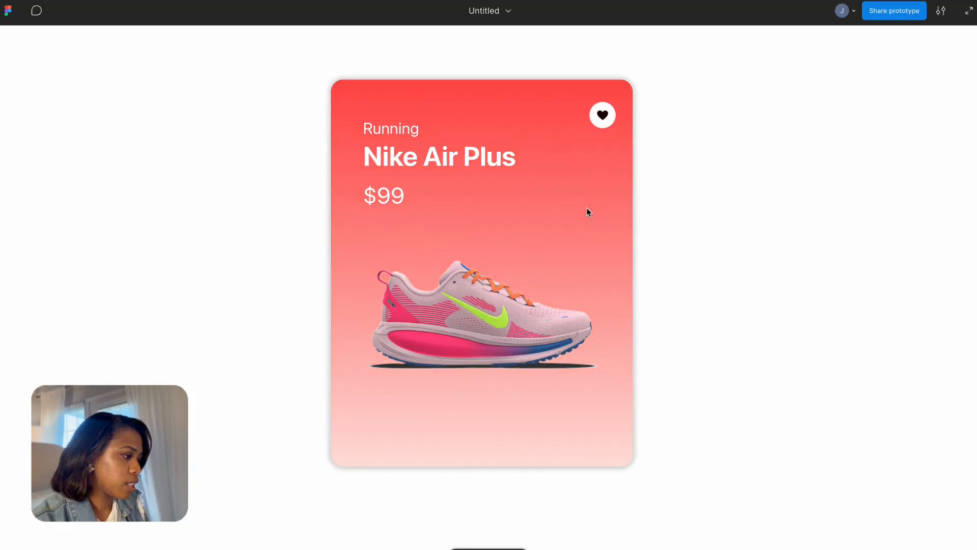
{"action": "mouse_move", "coordinate": [605, 232]}
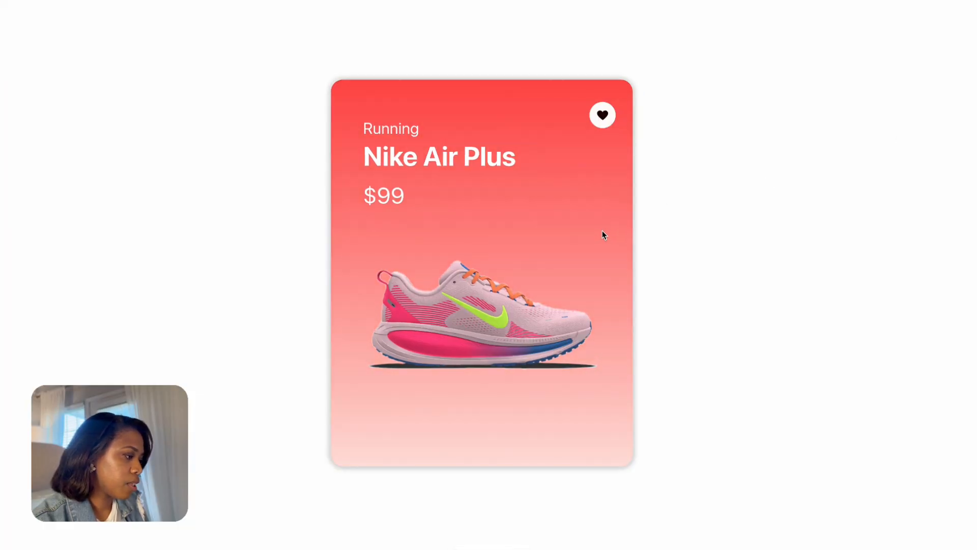
{"action": "mouse_move", "coordinate": [562, 218]}
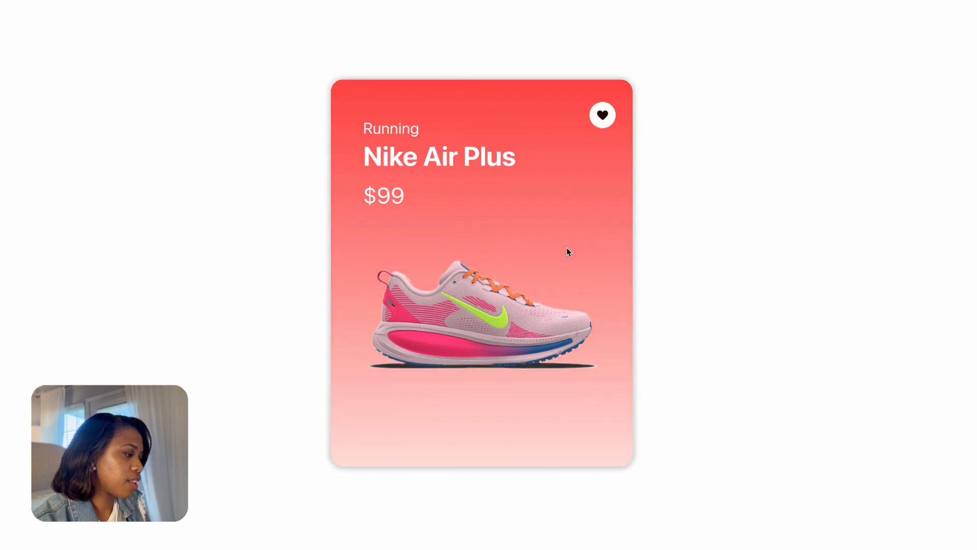
{"action": "mouse_move", "coordinate": [568, 292]}
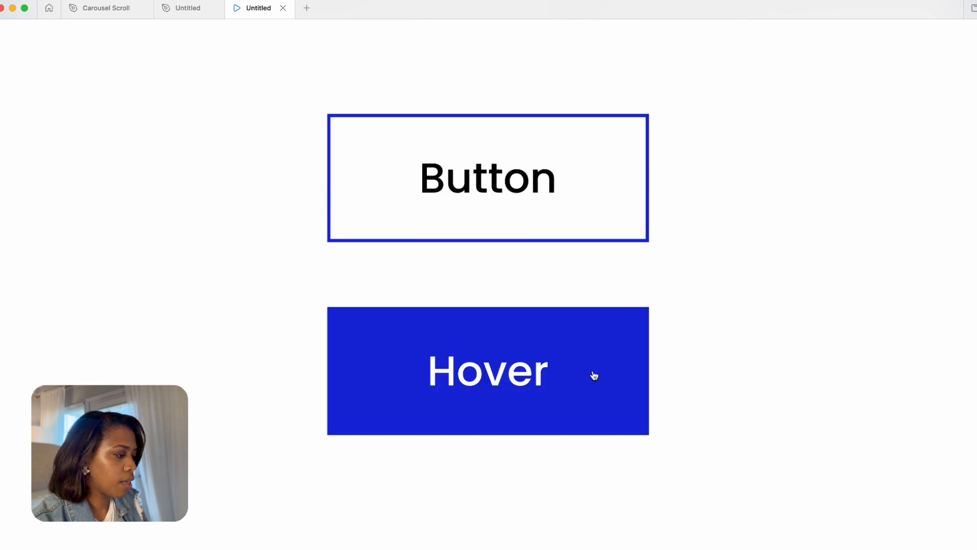
{"action": "left_click", "coordinate": [594, 375]}
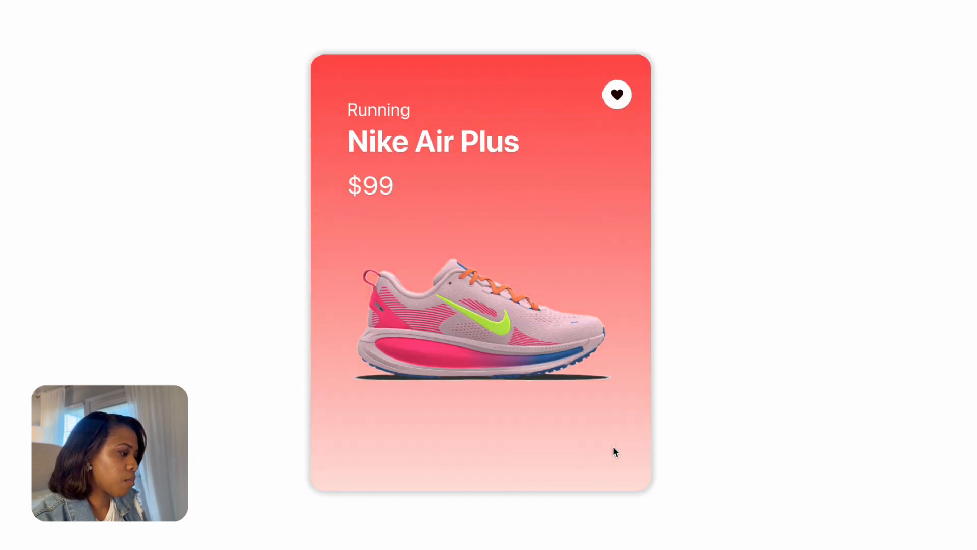
{"action": "mouse_move", "coordinate": [605, 432]}
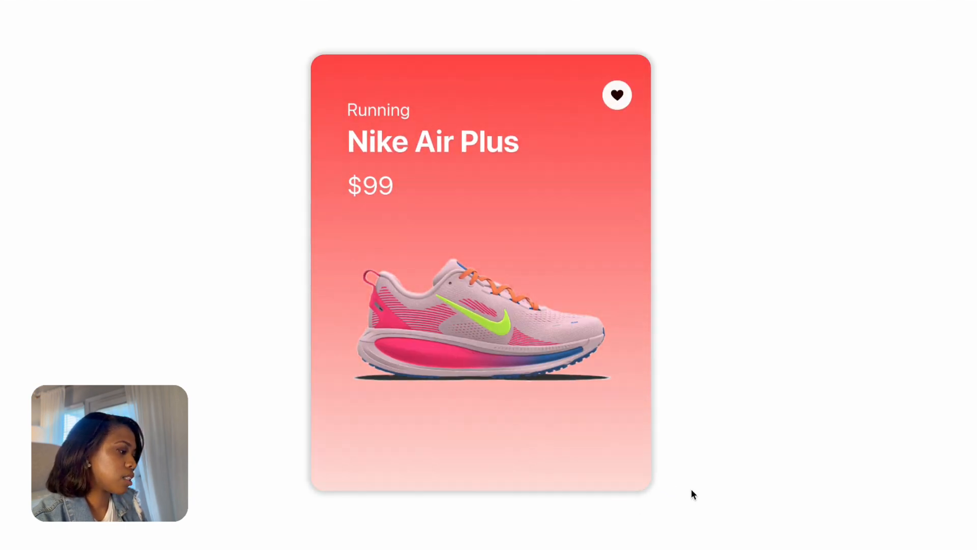